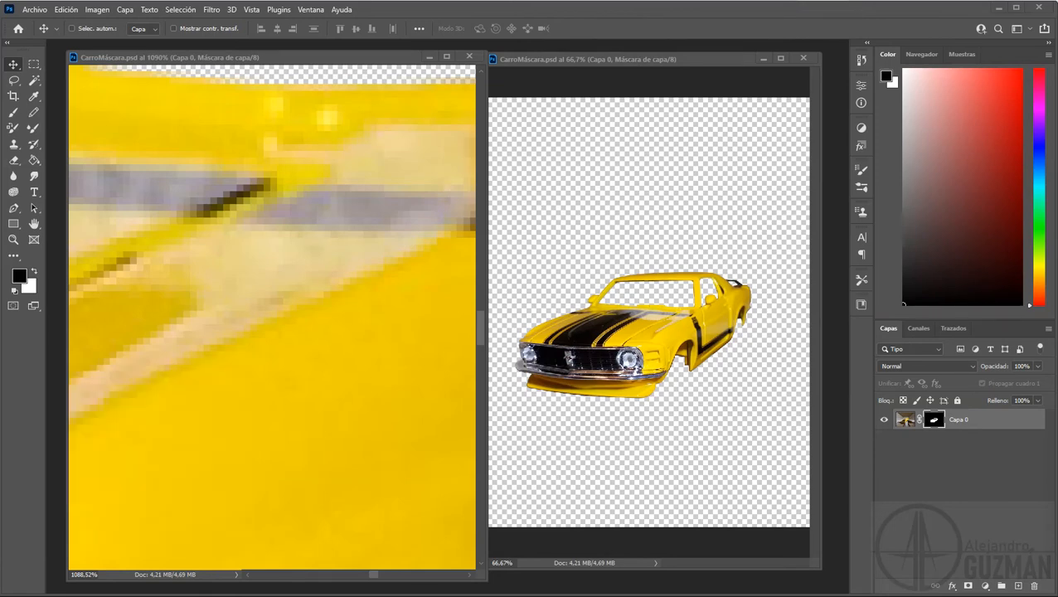
Add a Levels adjustment layer above the masked car layer
{"action": "left_click", "coordinate": [933, 420]}
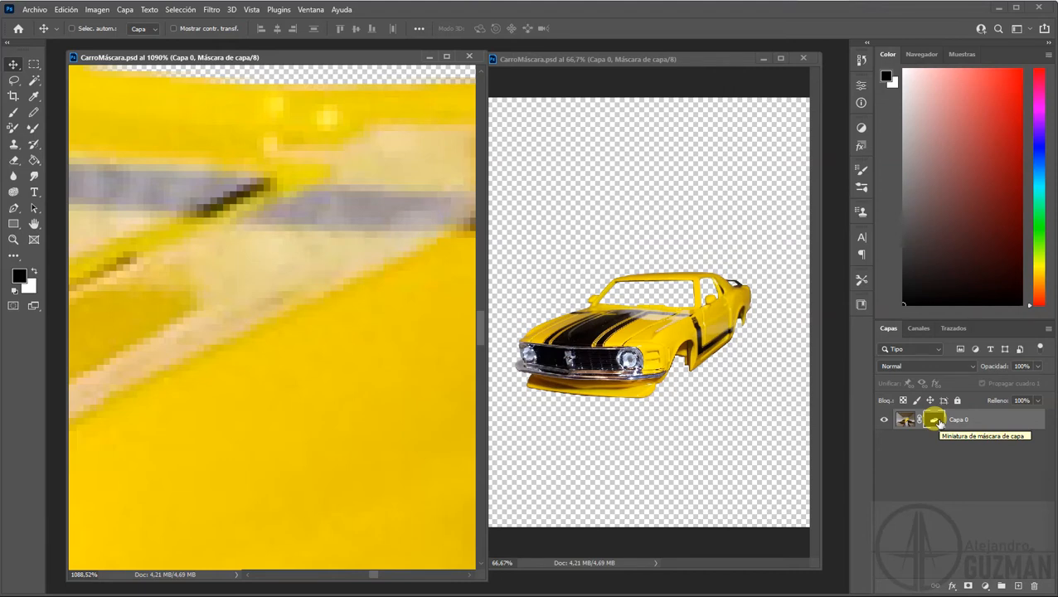
{"action": "left_click", "coordinate": [312, 11]}
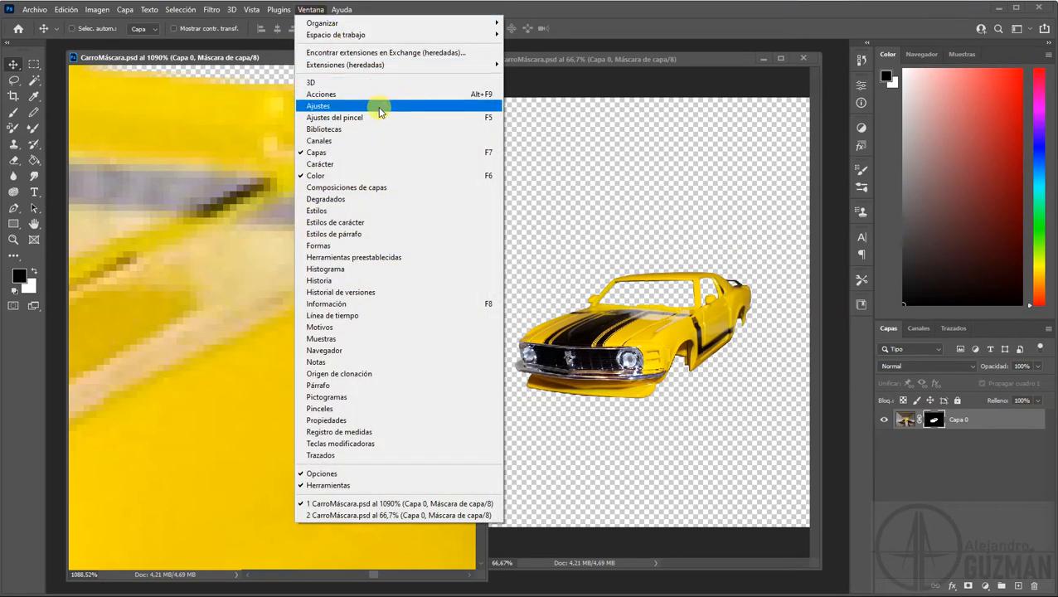
{"action": "left_click", "coordinate": [322, 108]}
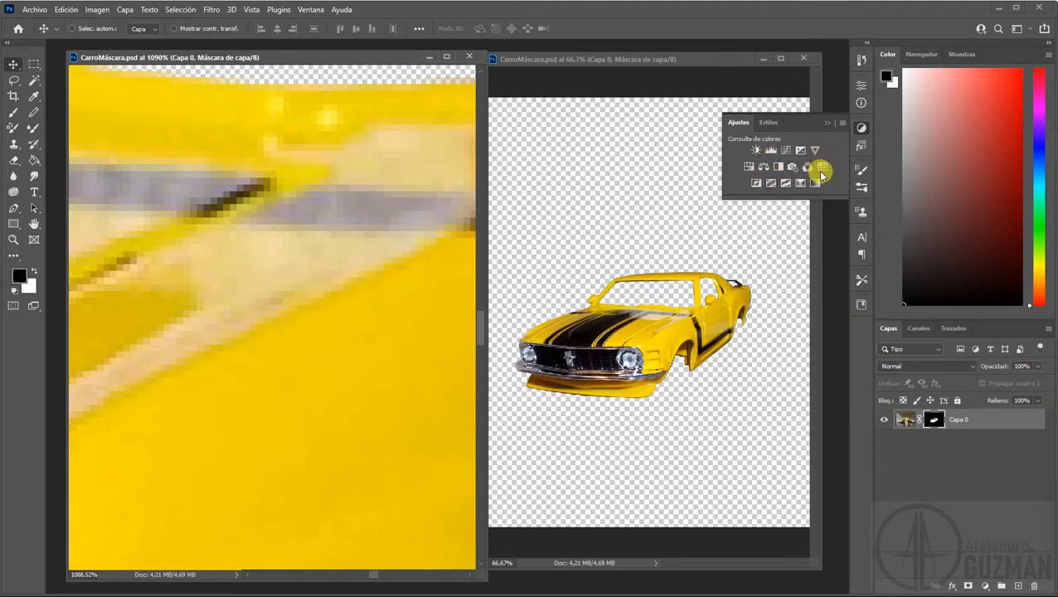
{"action": "left_click", "coordinate": [770, 154]}
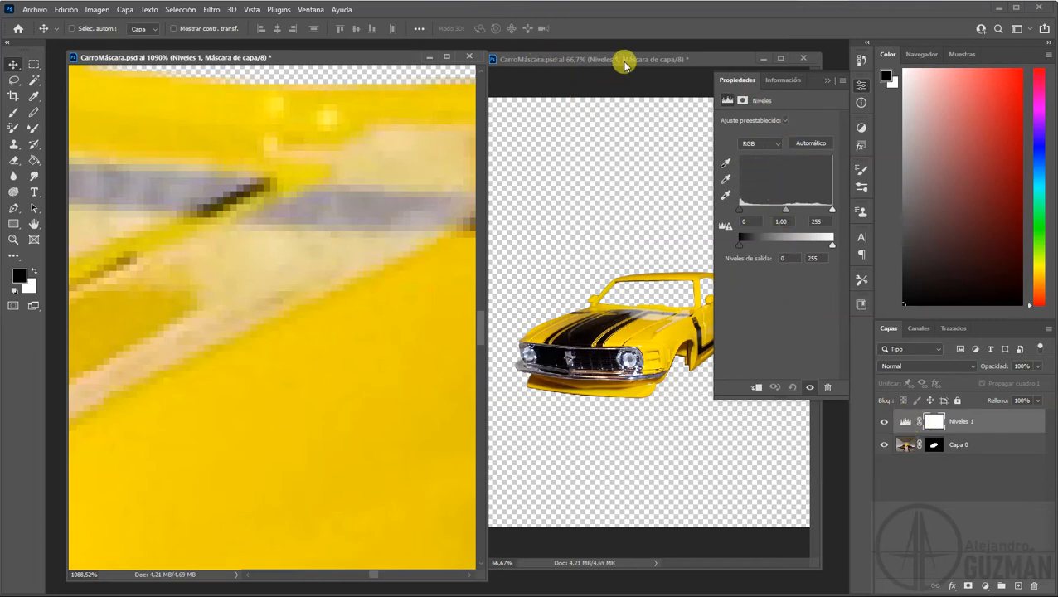
Set the Levels shadow input to 59 and the midtones to 1.12, keeping the highlights at 255
{"action": "left_click_drag", "start_coordinate": [625, 60], "coordinate": [480, 63]}
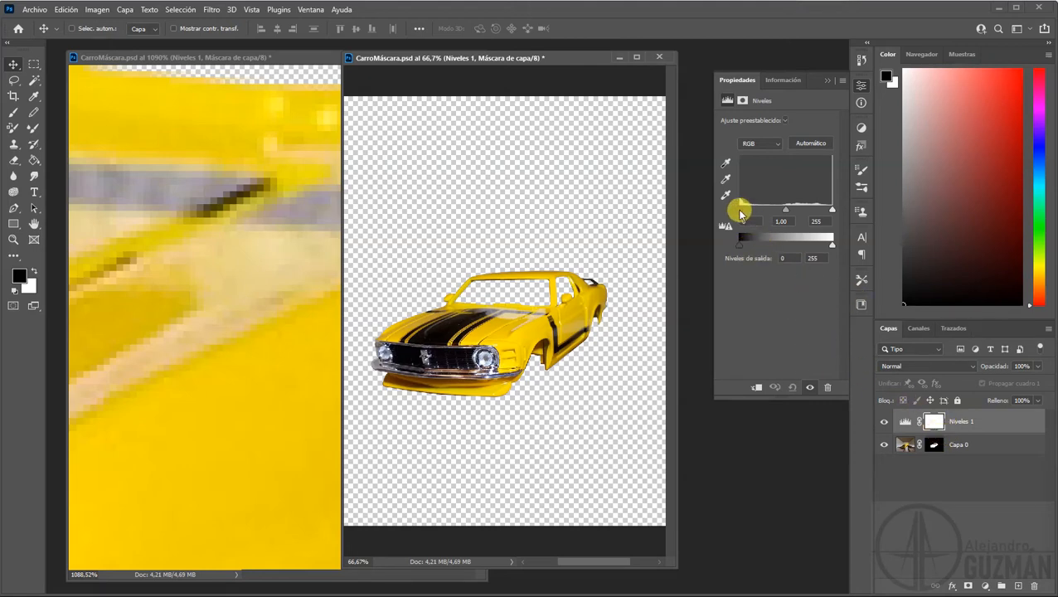
{"action": "left_click_drag", "start_coordinate": [741, 213], "coordinate": [837, 214]}
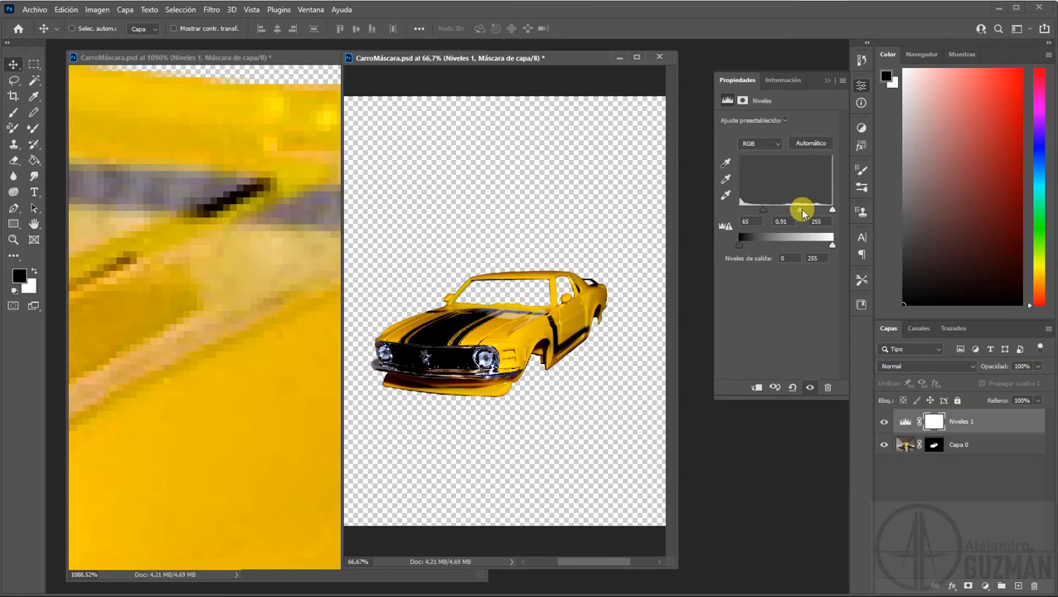
{"action": "left_click_drag", "start_coordinate": [805, 213], "coordinate": [737, 210]}
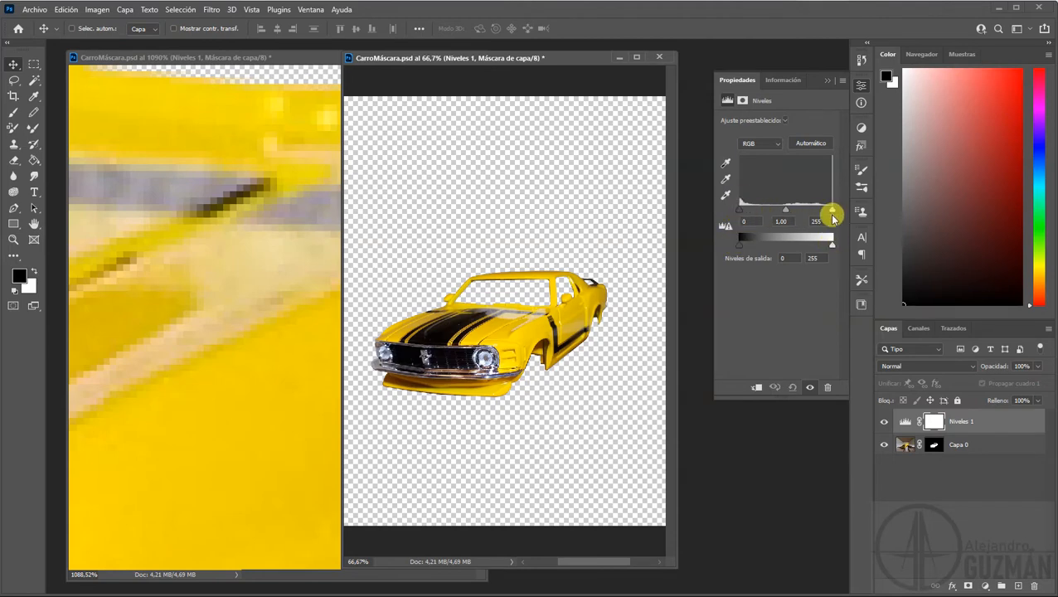
{"action": "mouse_move", "coordinate": [832, 211]}
{"action": "left_mouse_down"}
{"action": "mouse_move", "coordinate": [775, 209]}
{"action": "mouse_move", "coordinate": [843, 215]}
{"action": "left_mouse_up"}
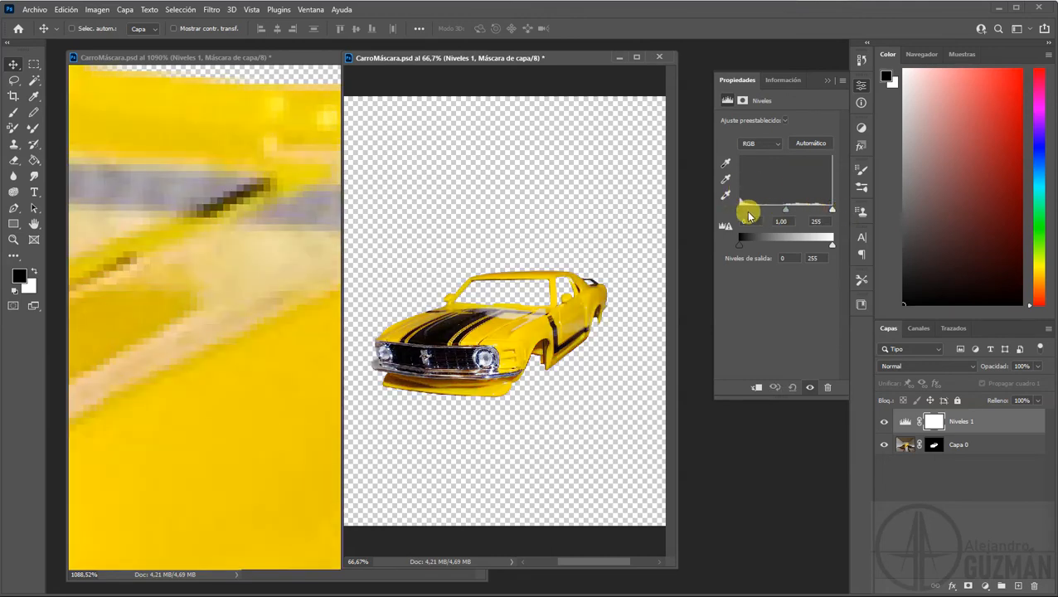
{"action": "left_click_drag", "start_coordinate": [740, 210], "coordinate": [794, 214]}
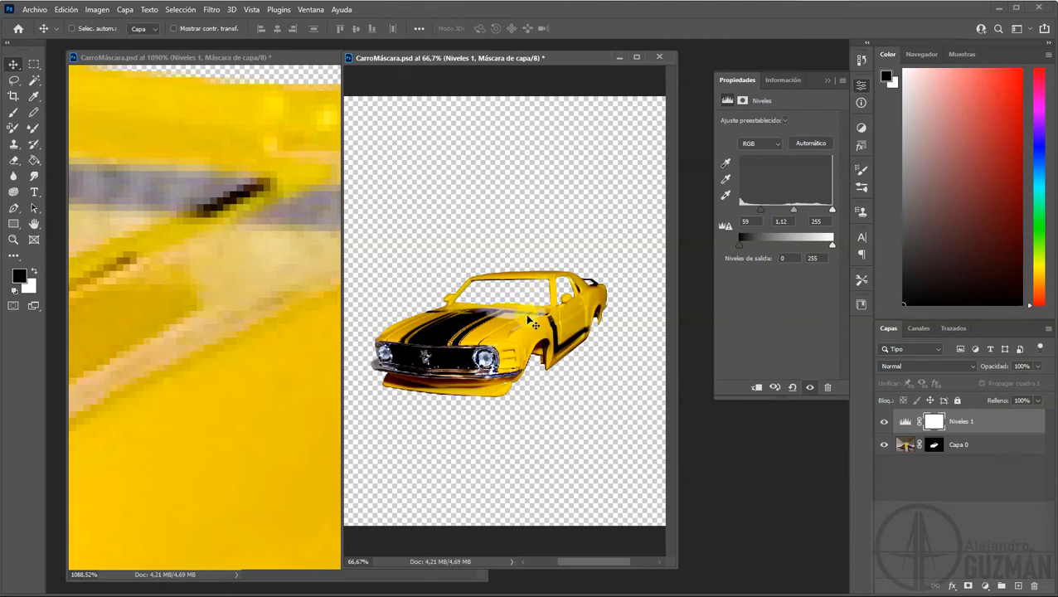
Toggle the Levels layer's visibility to compare the car with and without the adjustment
{"action": "left_click", "coordinate": [906, 479]}
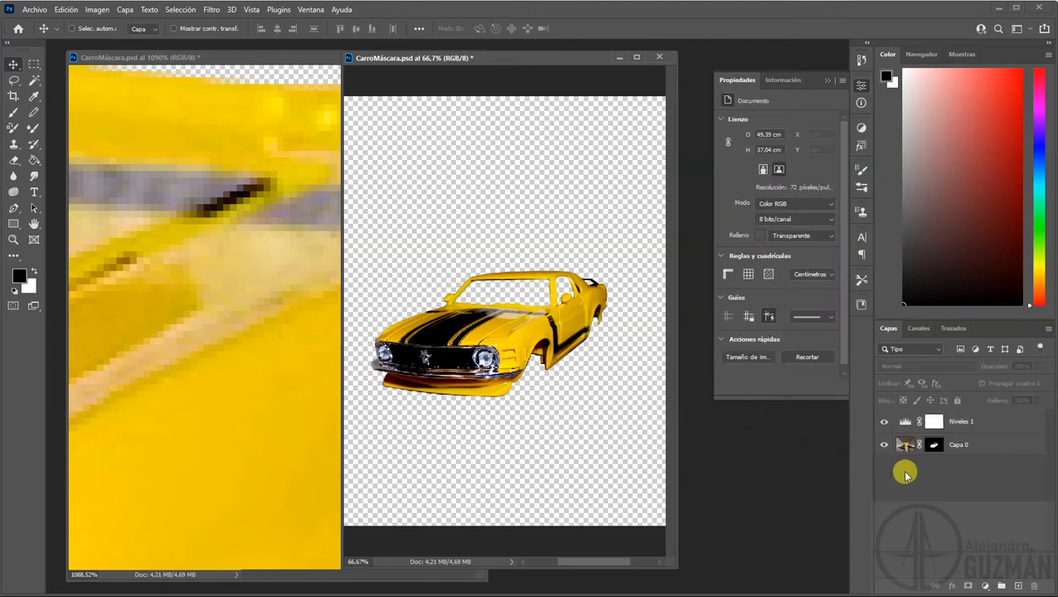
{"action": "left_click", "coordinate": [883, 421]}
{"action": "left_click", "coordinate": [883, 421]}
{"action": "left_click", "coordinate": [884, 421]}
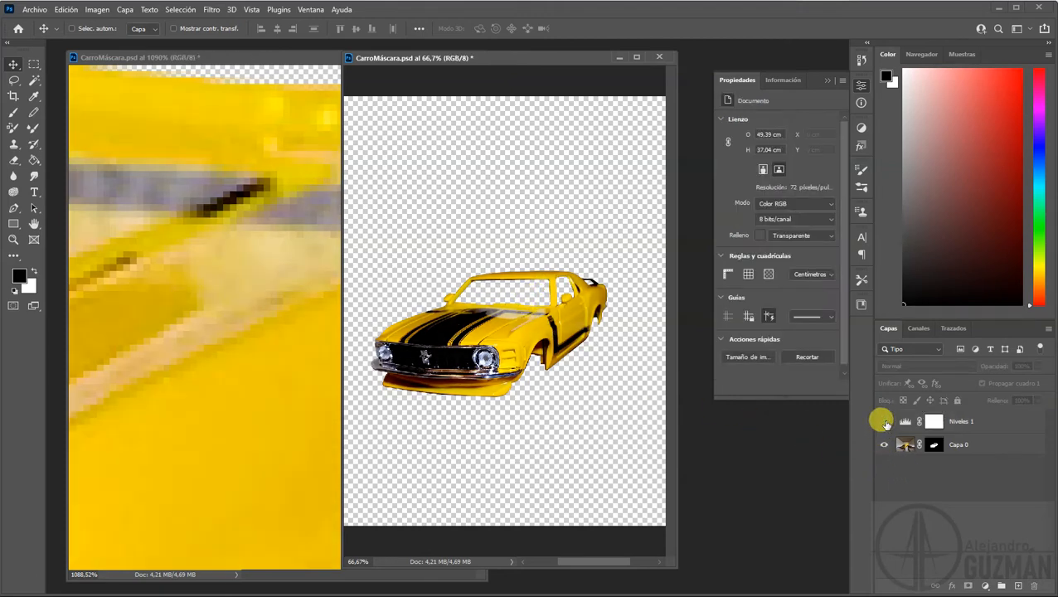
{"action": "left_click", "coordinate": [884, 421]}
{"action": "left_click", "coordinate": [883, 421]}
{"action": "left_click", "coordinate": [884, 421]}
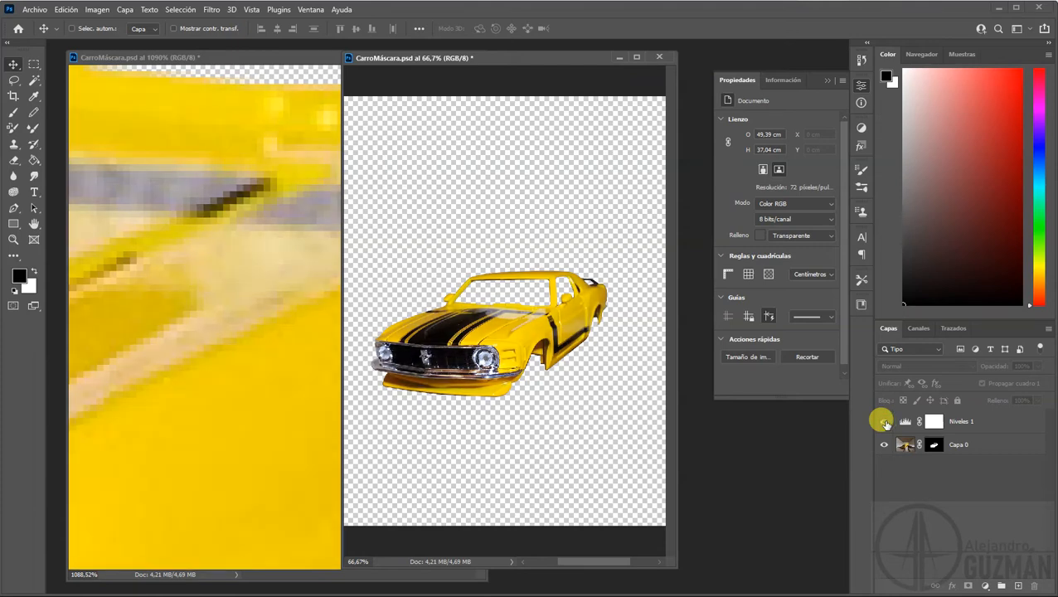
{"action": "left_click", "coordinate": [883, 421]}
In the Levels adjustment, sample the black point from the hood's dark stripe and the white point from the headlight
{"action": "left_click", "coordinate": [861, 85]}
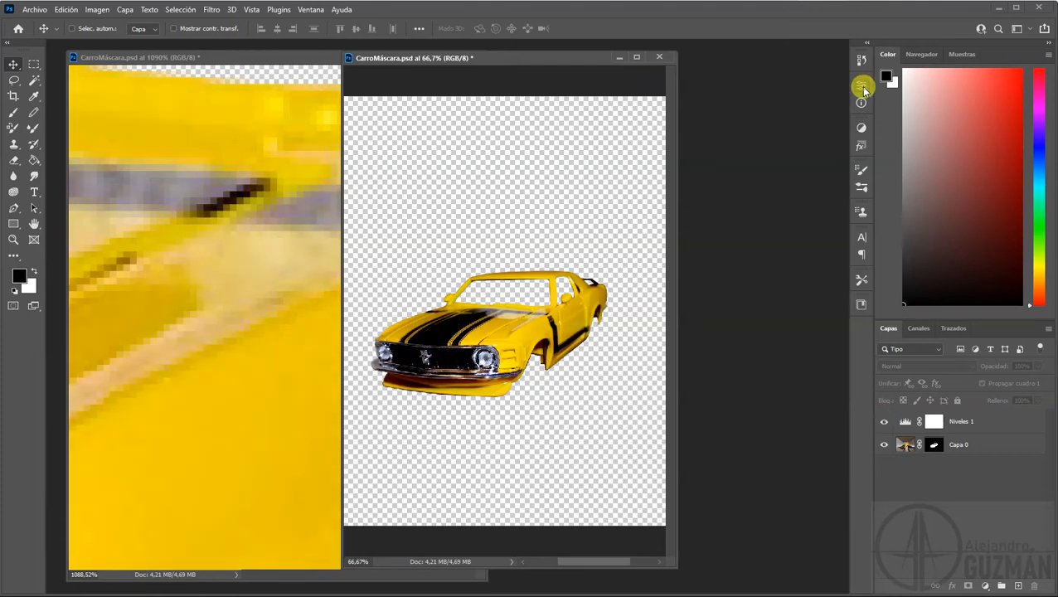
{"action": "left_click", "coordinate": [905, 423]}
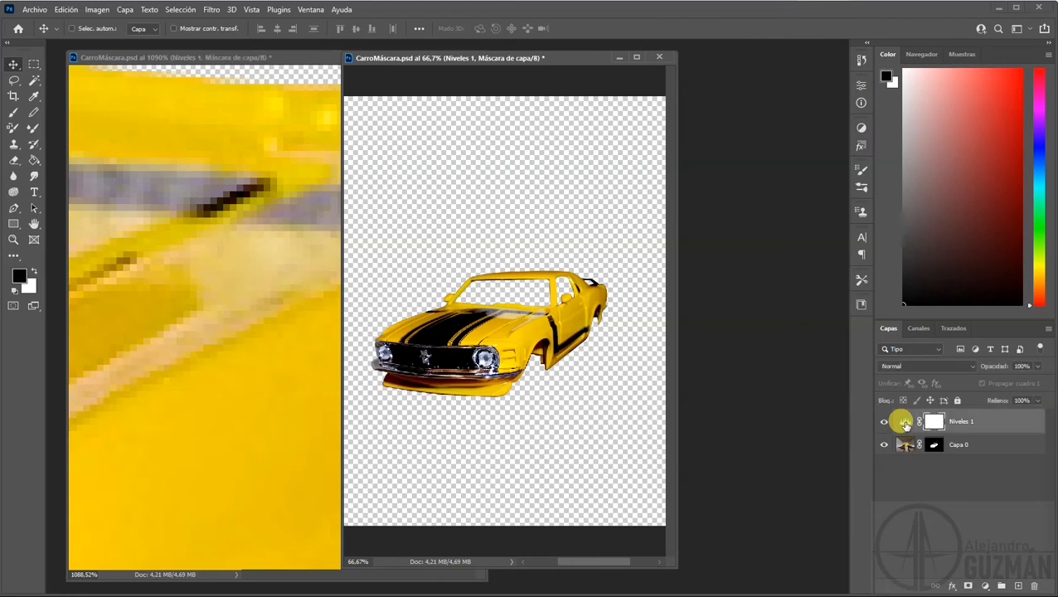
{"action": "left_click", "coordinate": [904, 423]}
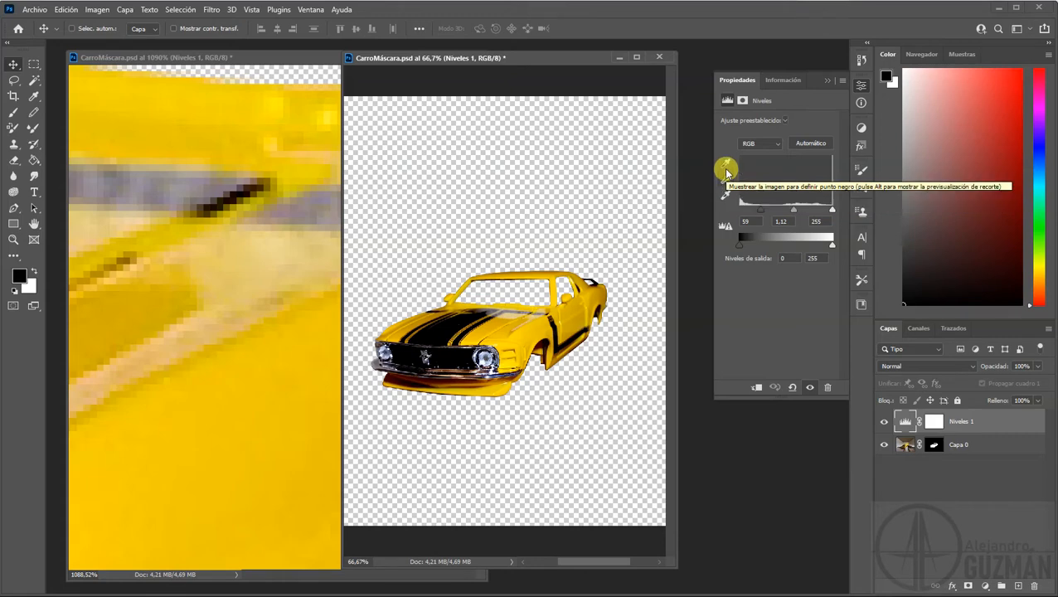
{"action": "left_click", "coordinate": [726, 164]}
{"action": "left_click", "coordinate": [429, 331]}
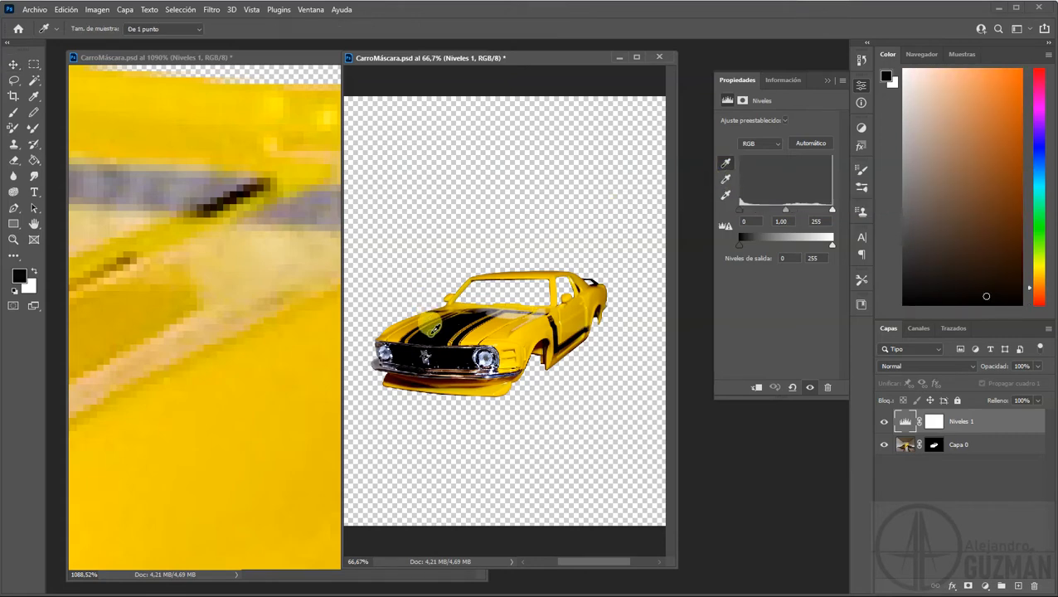
{"action": "left_click", "coordinate": [726, 197]}
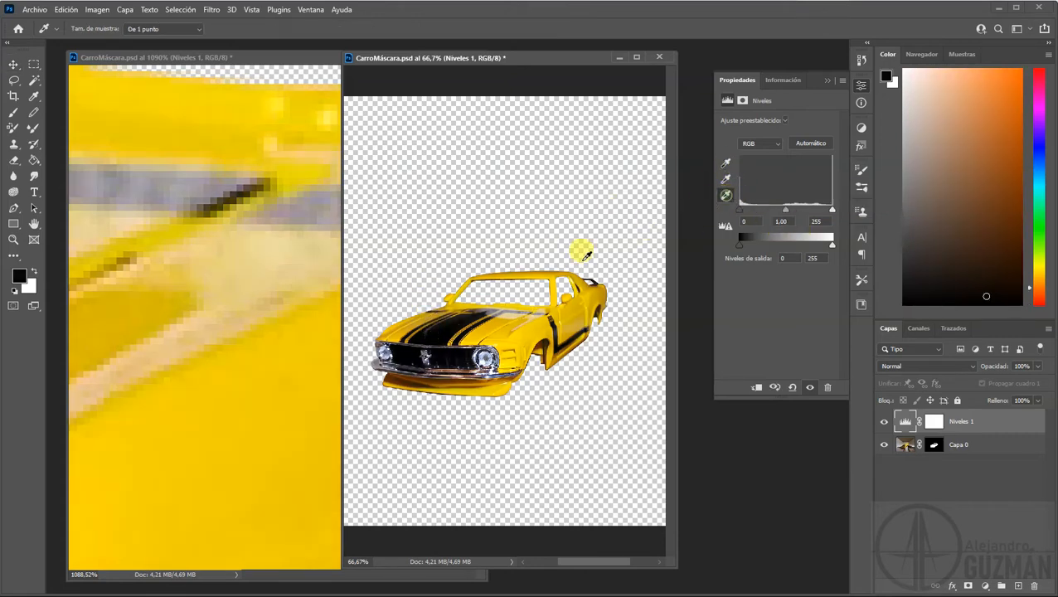
{"action": "left_click", "coordinate": [482, 357]}
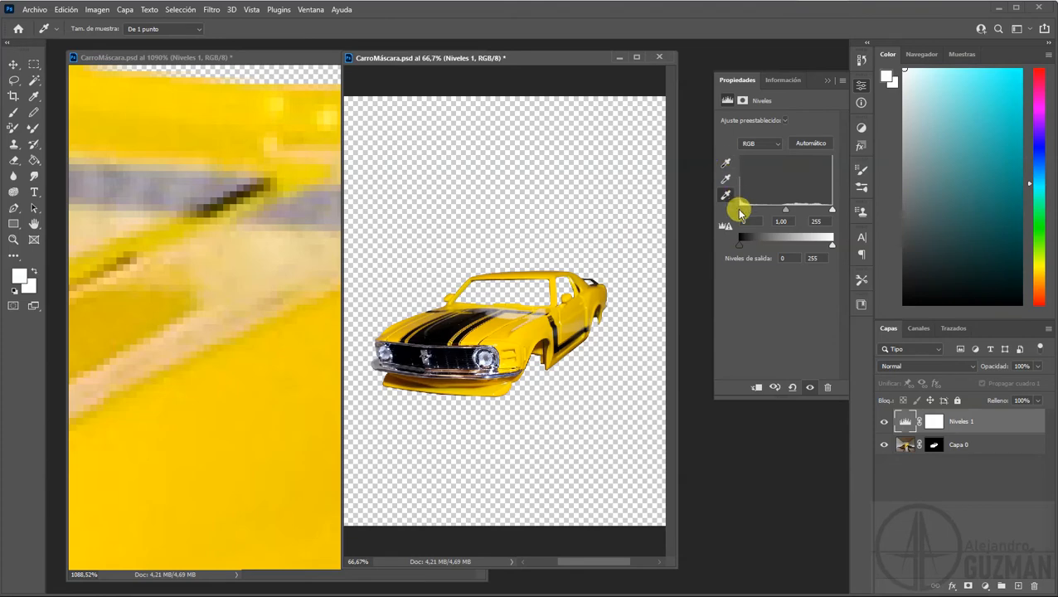
Set the Levels shadow input to 52 and the midtones to 1.06
{"action": "left_click_drag", "start_coordinate": [746, 210], "coordinate": [798, 212]}
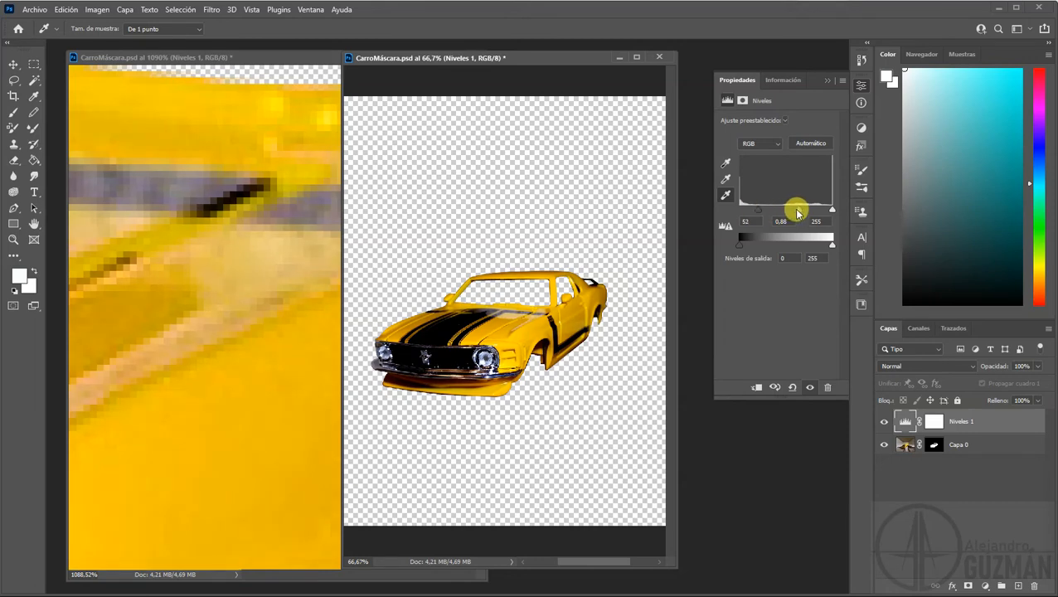
{"action": "left_click_drag", "start_coordinate": [798, 210], "coordinate": [794, 214]}
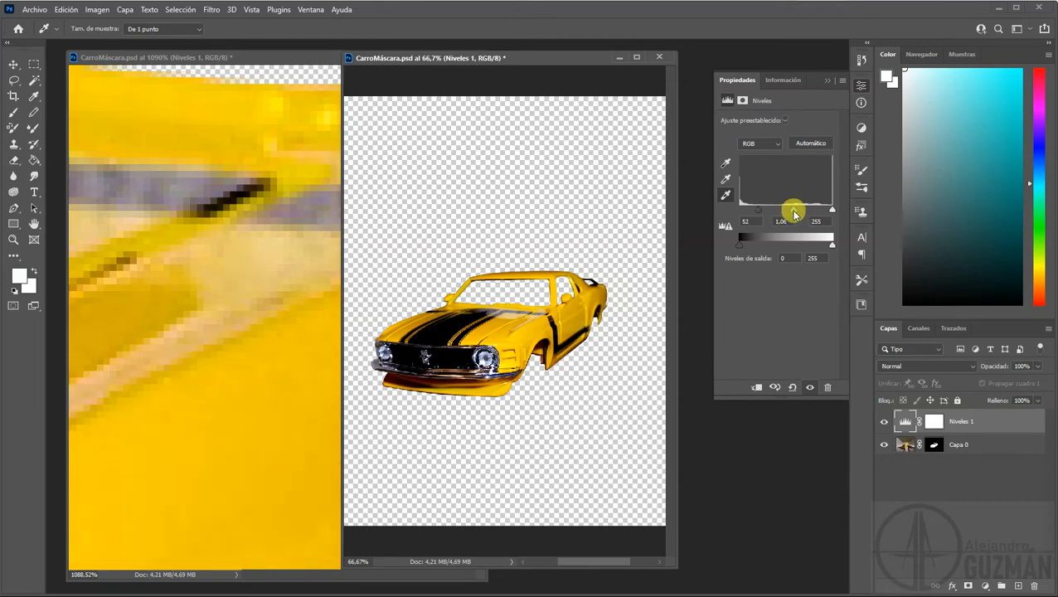
Try the yellow hood paint as the Levels black point, and undo it together with the last midtone change
{"action": "left_click", "coordinate": [725, 162]}
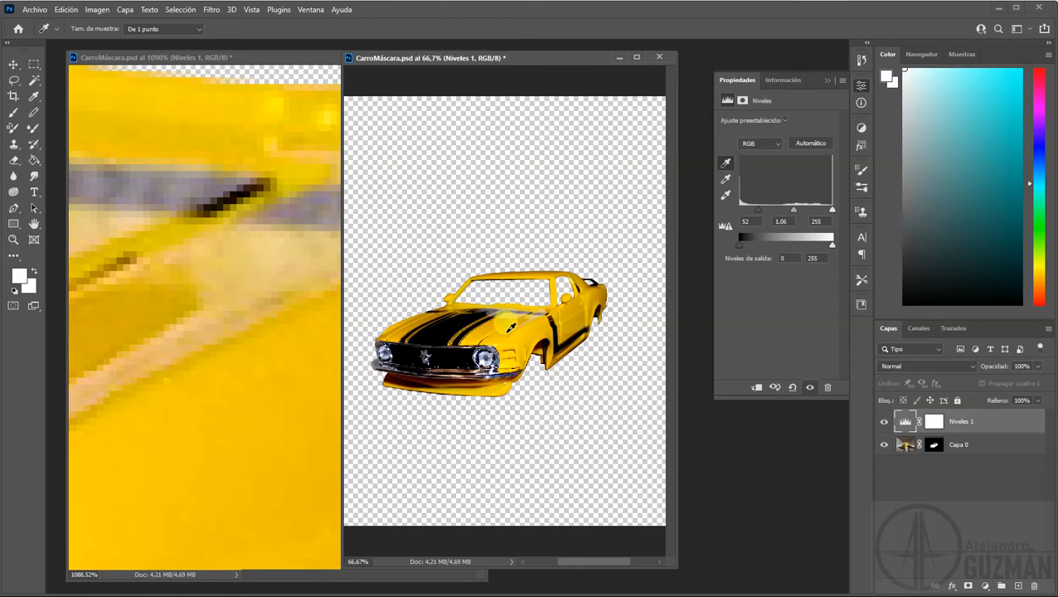
{"action": "left_click", "coordinate": [507, 325]}
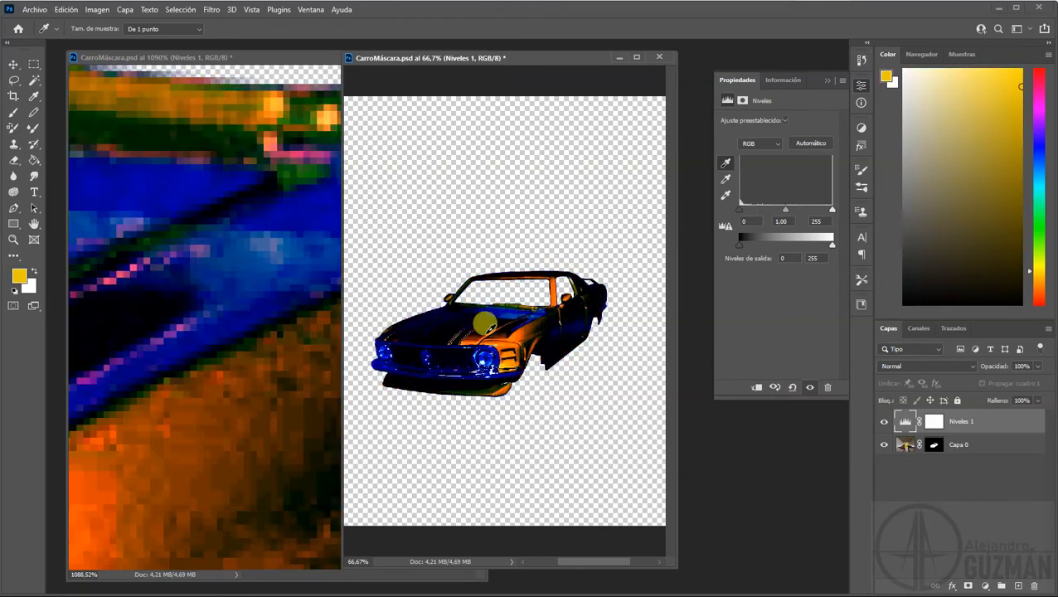
{"action": "key", "text": "ctrl+z"}
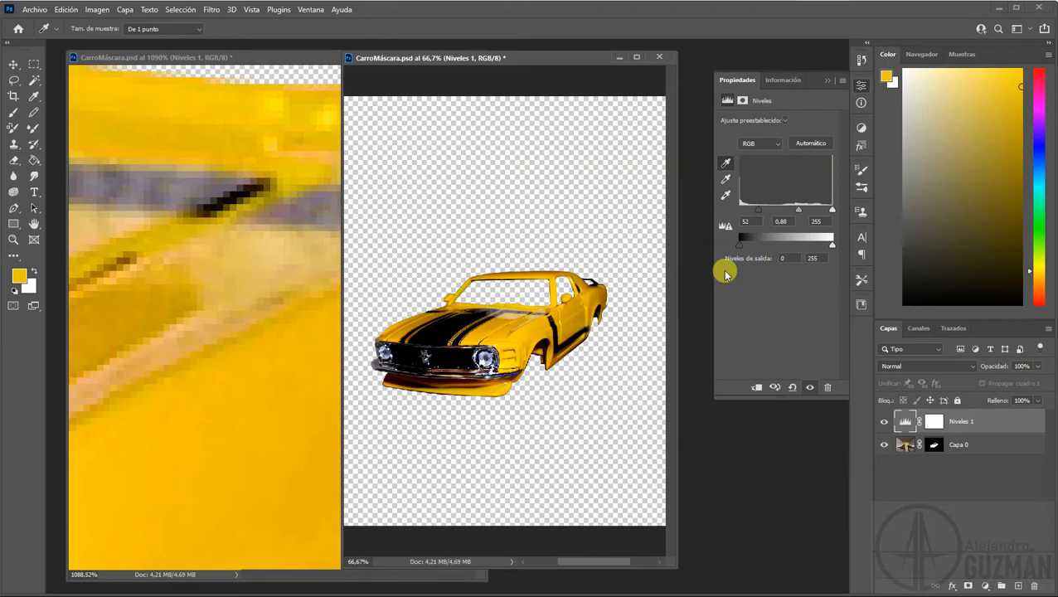
Add a Color Balance adjustment layer above the Levels layer
{"action": "left_click", "coordinate": [867, 125]}
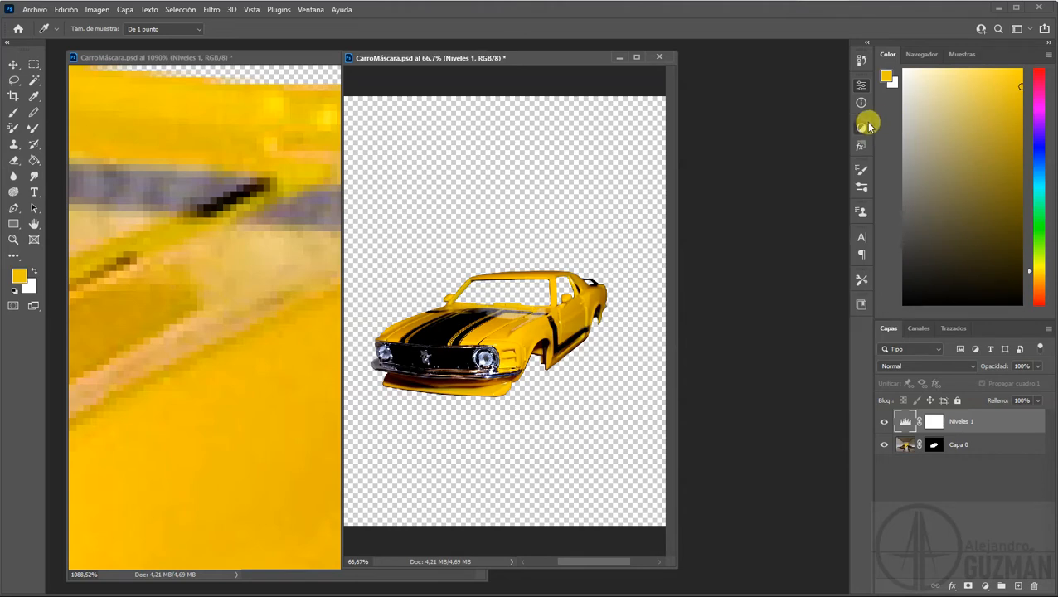
{"action": "left_click", "coordinate": [862, 126]}
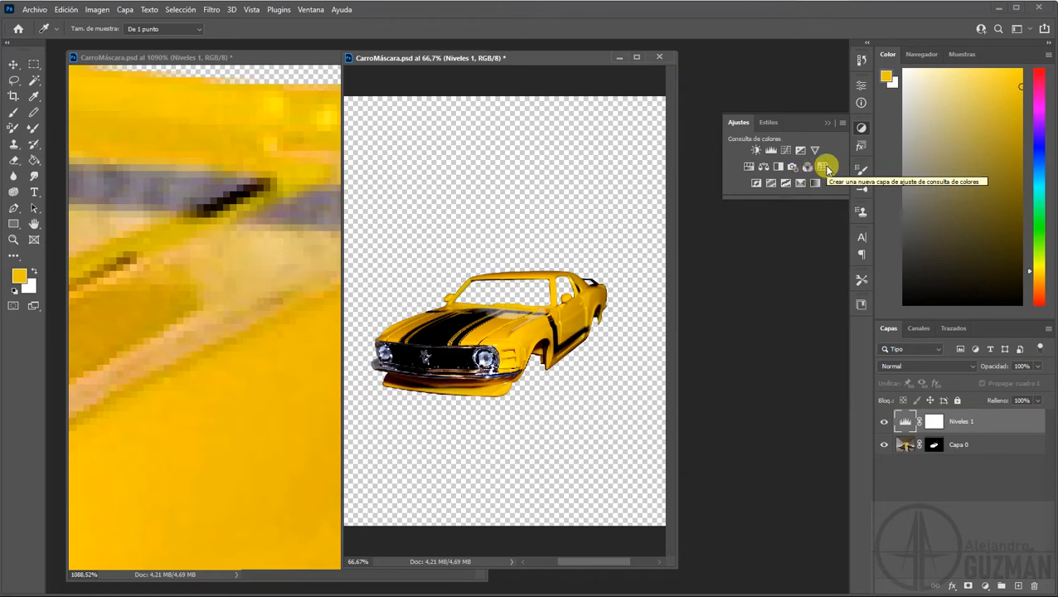
{"action": "left_click", "coordinate": [764, 167]}
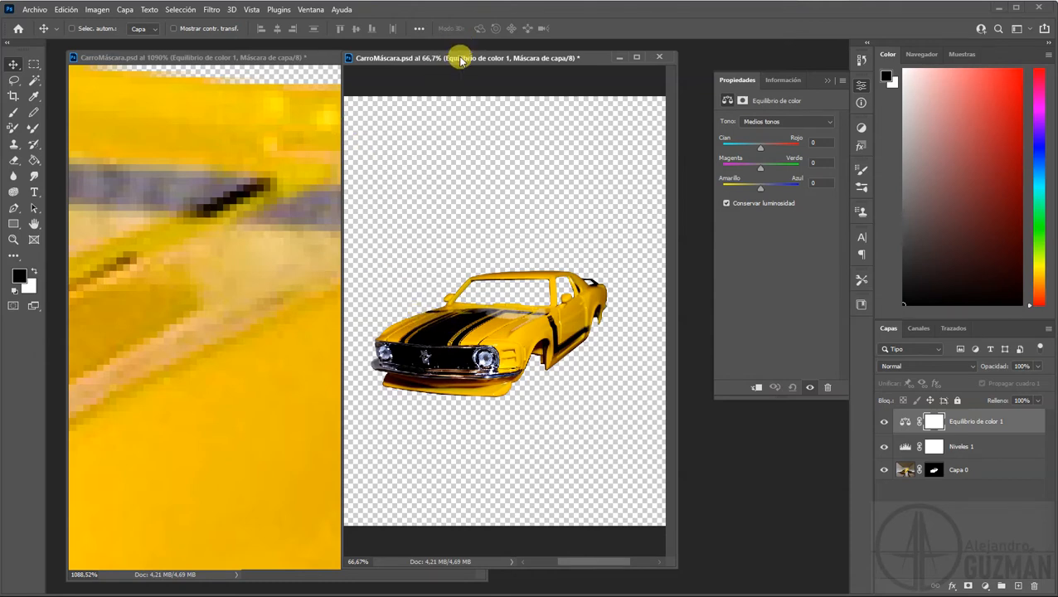
In the zoomed-in document window, start a Pen tool path at the hood's rear edge just below the windshield opening
{"action": "left_click_drag", "start_coordinate": [462, 58], "coordinate": [613, 62]}
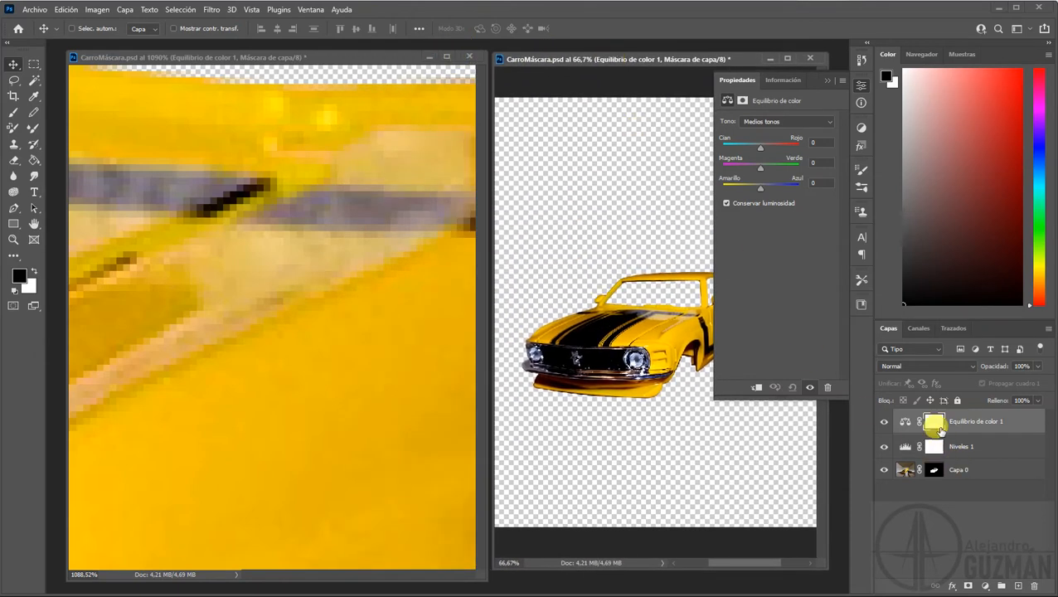
{"action": "left_click", "coordinate": [295, 54]}
{"action": "left_click_drag", "start_coordinate": [217, 409], "coordinate": [178, 168]}
{"action": "left_click_drag", "start_coordinate": [206, 451], "coordinate": [170, 421]}
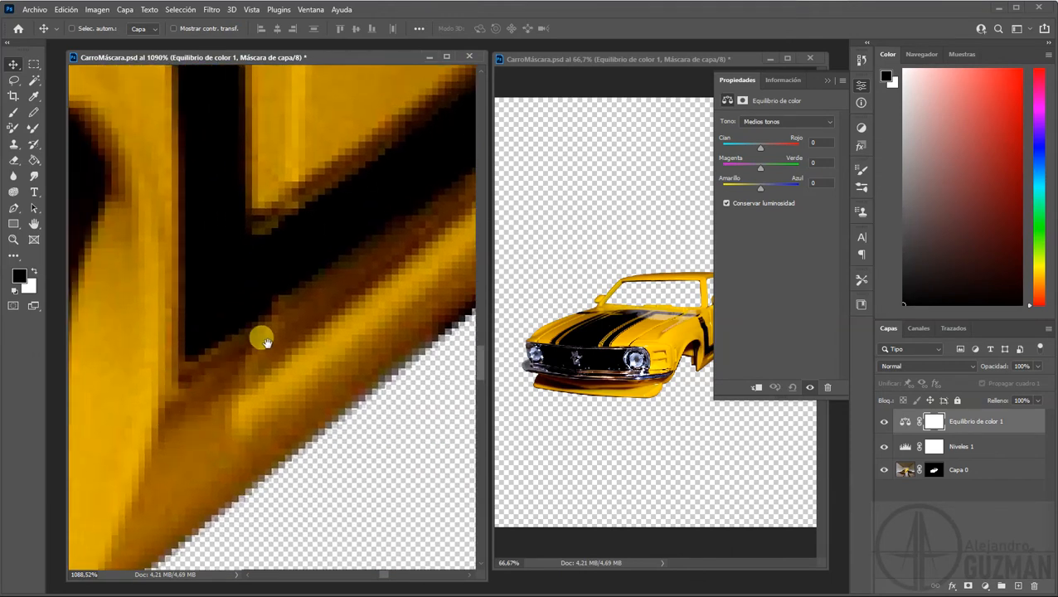
{"action": "left_click_drag", "start_coordinate": [286, 151], "coordinate": [354, 206]}
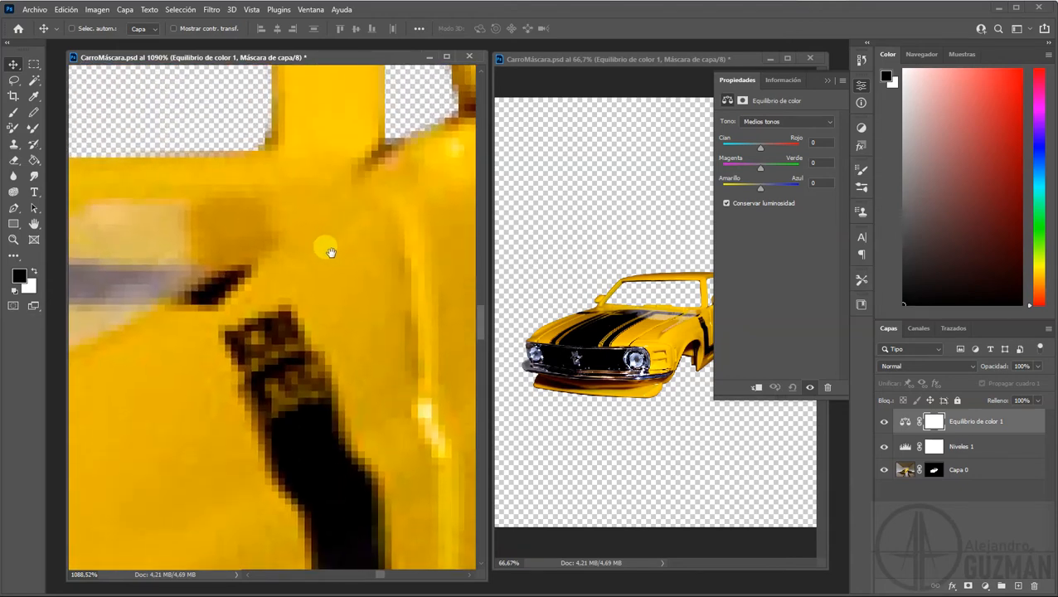
{"action": "left_click_drag", "start_coordinate": [328, 246], "coordinate": [248, 224]}
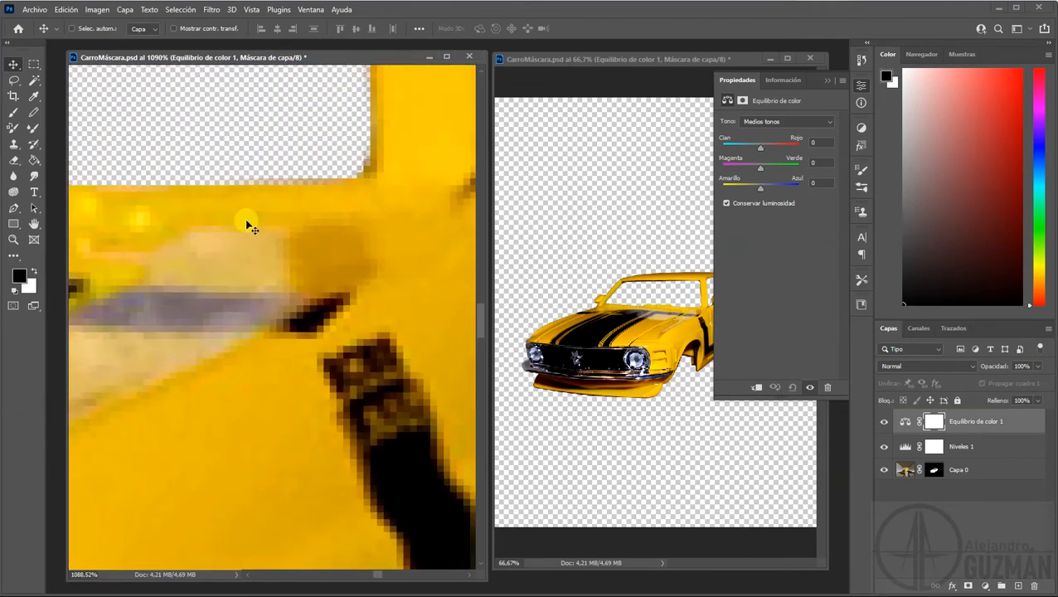
{"action": "left_click", "coordinate": [13, 208]}
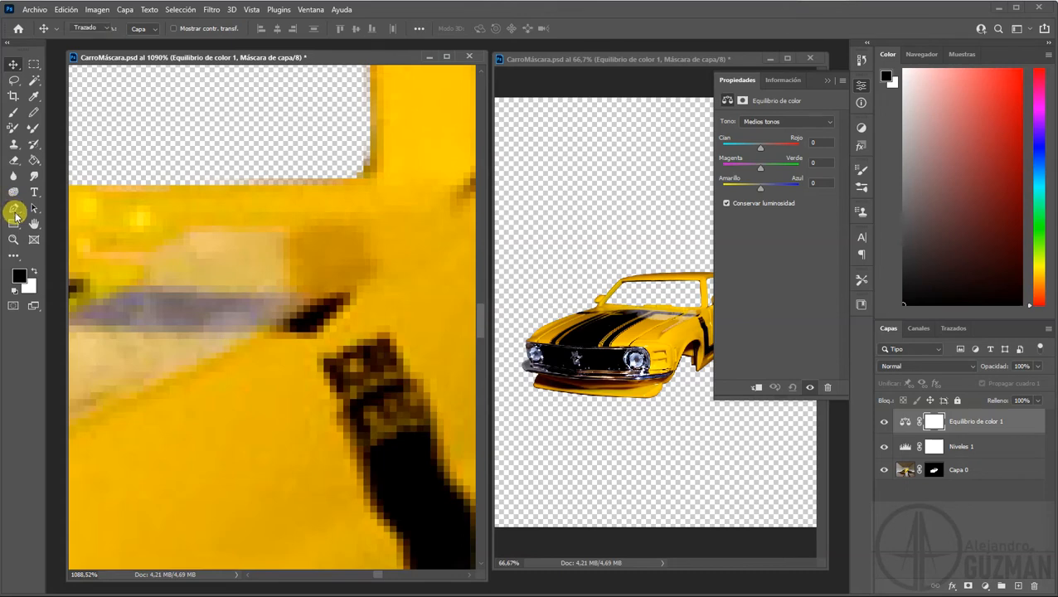
{"action": "left_click", "coordinate": [257, 189]}
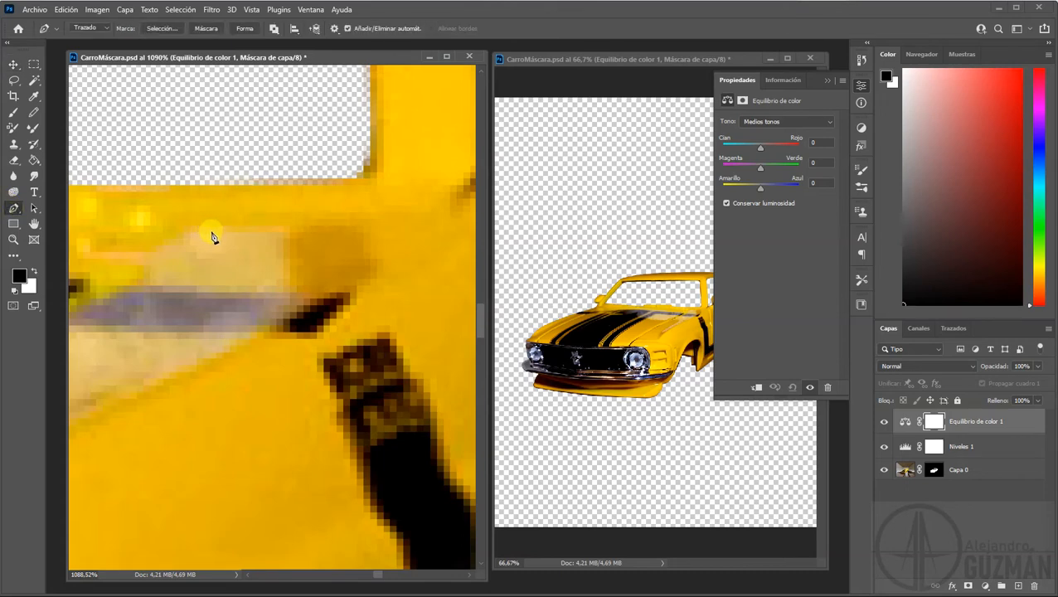
Extend the Pen path forward along the seam between the hood and the front fender, down to the headlight's upper edge
{"action": "left_click_drag", "start_coordinate": [100, 291], "coordinate": [460, 209]}
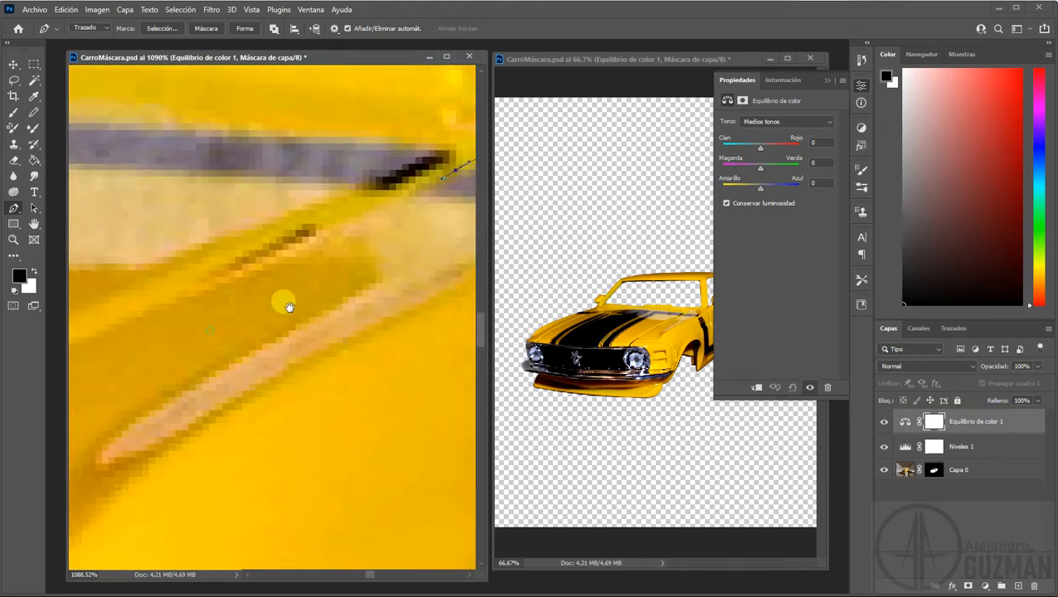
{"action": "left_click_drag", "start_coordinate": [155, 302], "coordinate": [130, 315]}
{"action": "left_click_drag", "start_coordinate": [142, 370], "coordinate": [395, 297]}
{"action": "left_click_drag", "start_coordinate": [233, 338], "coordinate": [163, 379]}
{"action": "left_click_drag", "start_coordinate": [145, 440], "coordinate": [352, 269]}
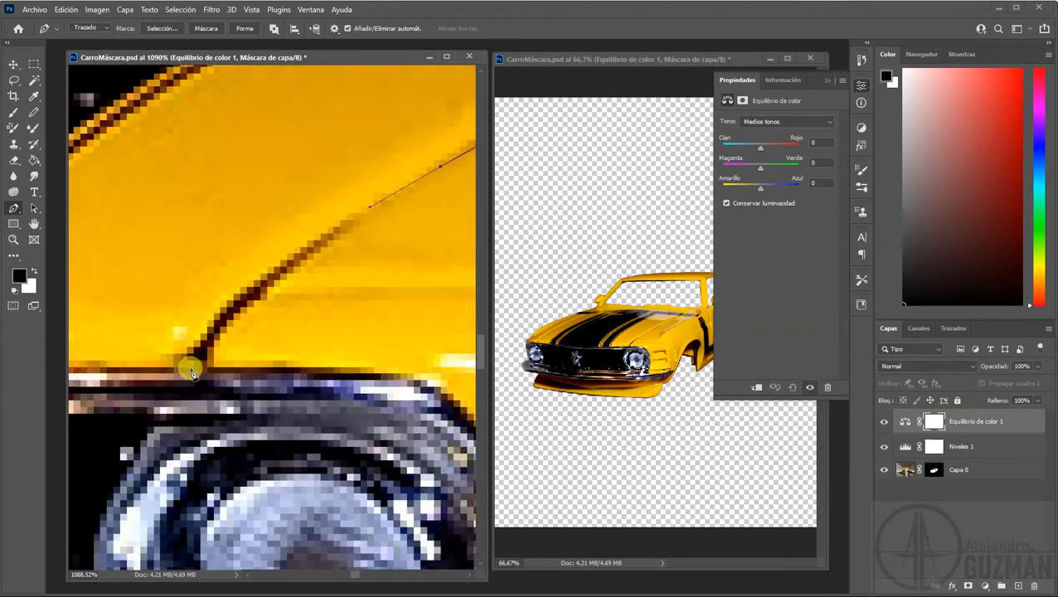
{"action": "left_click_drag", "start_coordinate": [194, 367], "coordinate": [204, 403]}
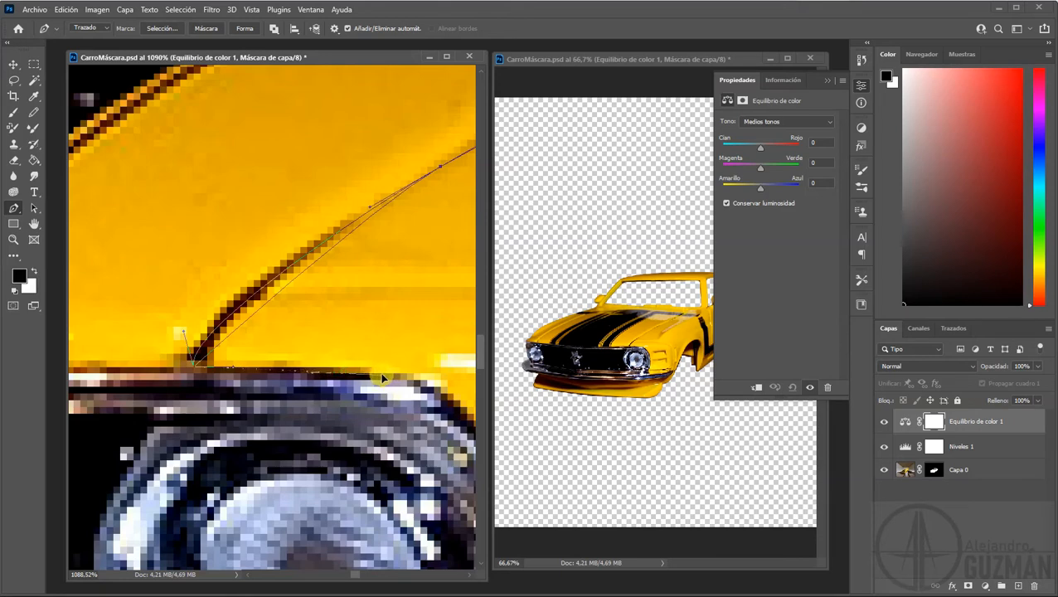
Continue the path over the top of the headlight and around its outer rim, down to the chrome bumper
{"action": "left_click", "coordinate": [440, 407]}
{"action": "left_click_drag", "start_coordinate": [454, 410], "coordinate": [474, 431]}
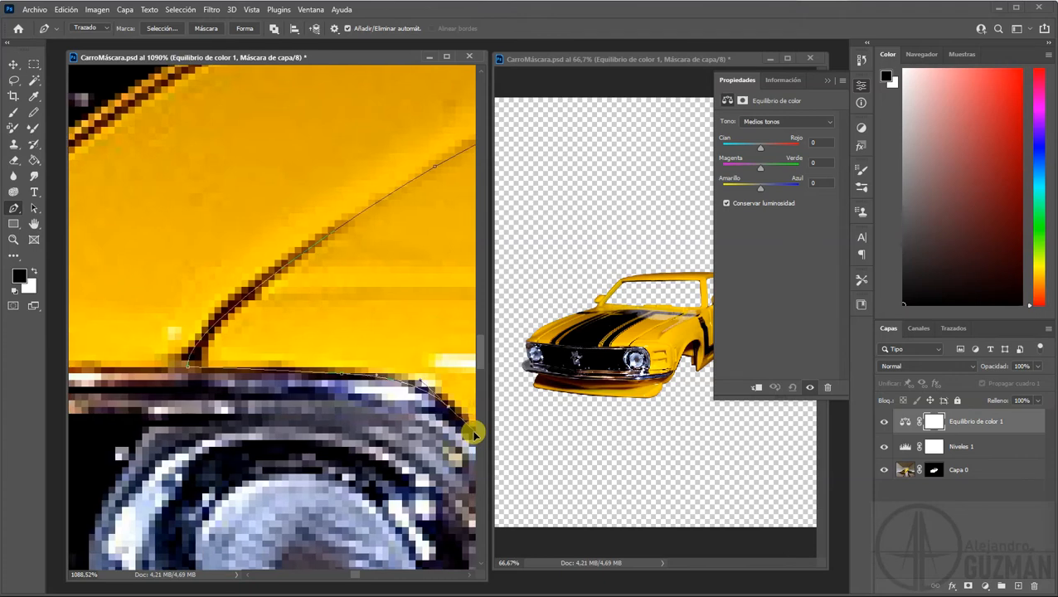
{"action": "left_click_drag", "start_coordinate": [414, 406], "coordinate": [217, 244]}
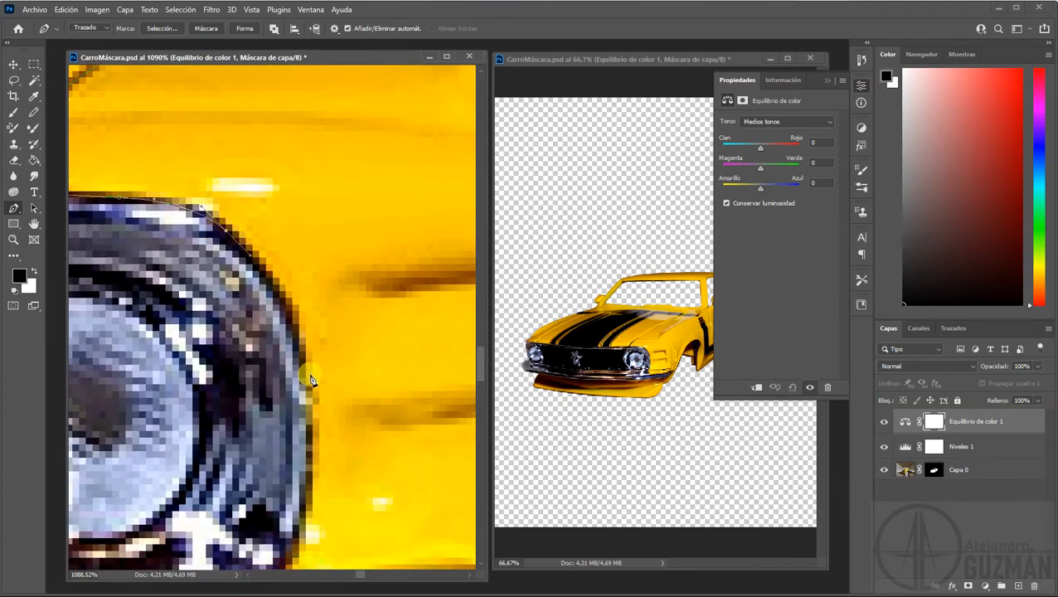
{"action": "left_click_drag", "start_coordinate": [307, 388], "coordinate": [311, 441]}
{"action": "left_click_drag", "start_coordinate": [324, 496], "coordinate": [381, 303]}
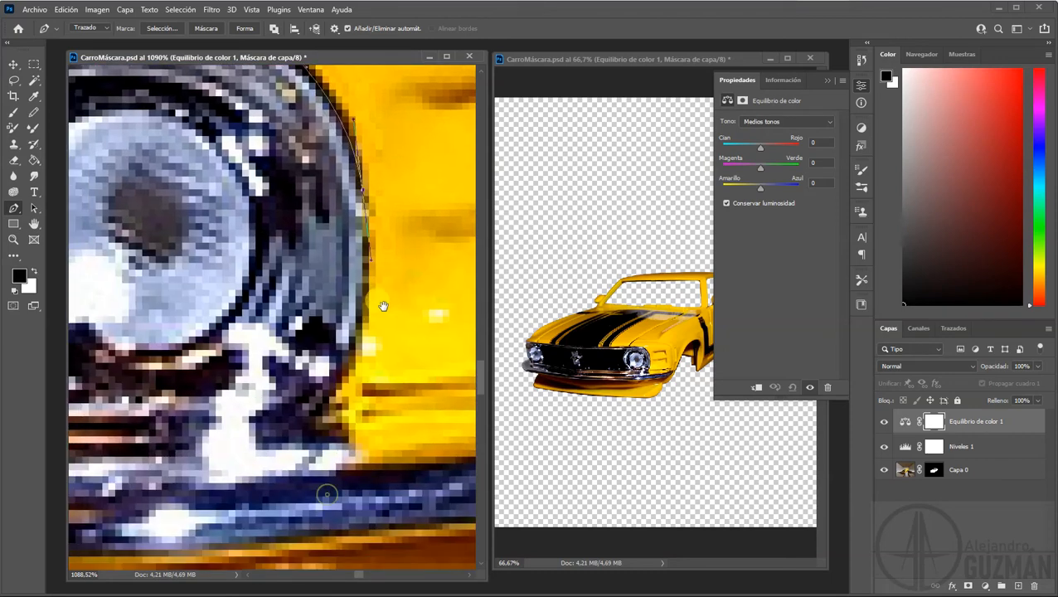
{"action": "left_click_drag", "start_coordinate": [350, 368], "coordinate": [335, 402]}
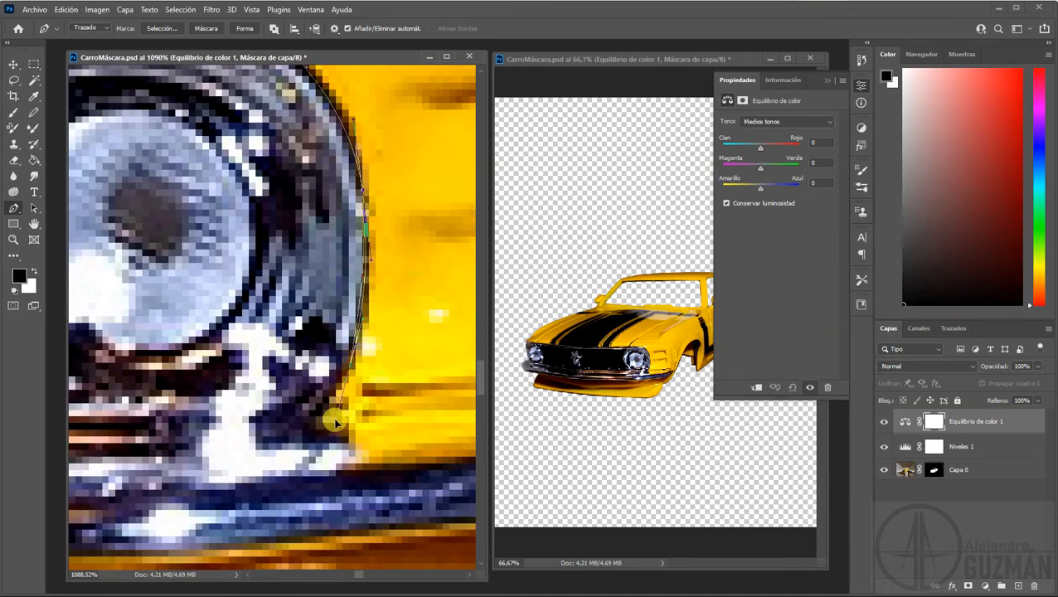
{"action": "left_click_drag", "start_coordinate": [336, 425], "coordinate": [335, 391]}
{"action": "left_click_drag", "start_coordinate": [322, 446], "coordinate": [177, 409]}
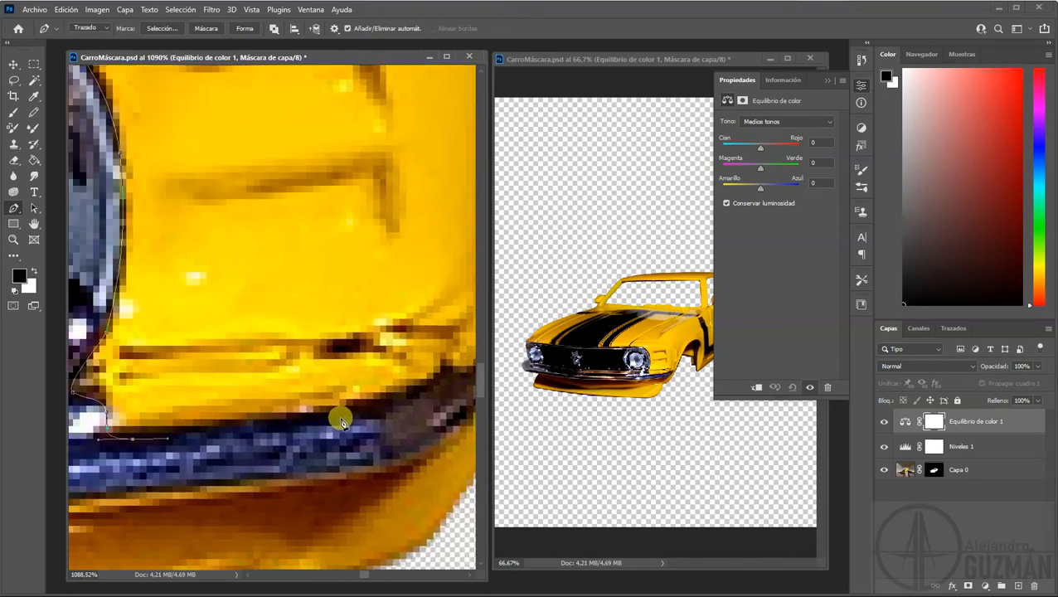
Trace the path along the bumper's upper edge to the fender's front corner and up to the start of the wheel arch
{"action": "left_click_drag", "start_coordinate": [362, 414], "coordinate": [396, 338]}
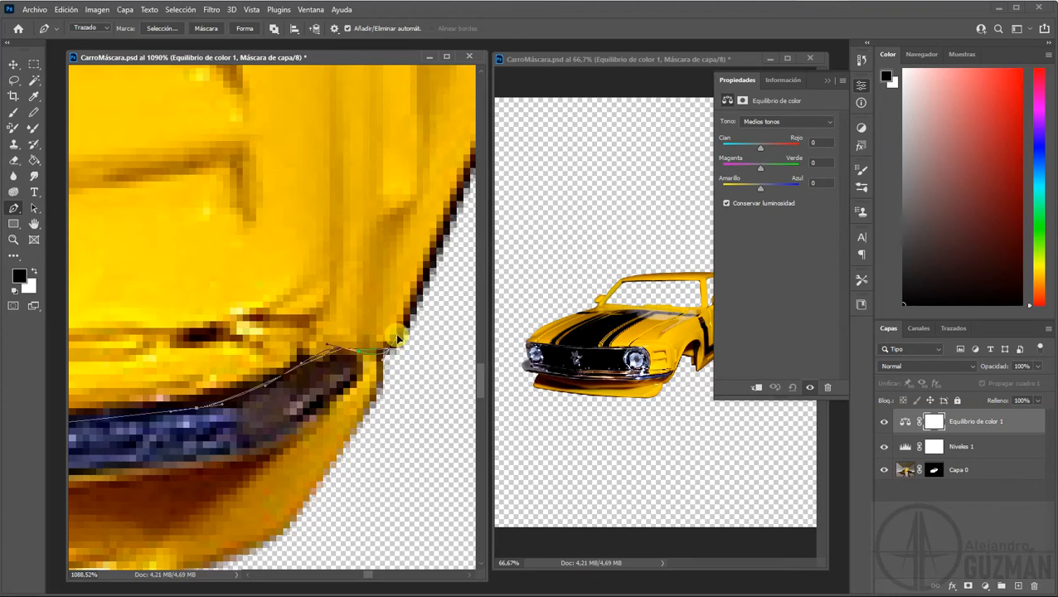
{"action": "left_click_drag", "start_coordinate": [455, 231], "coordinate": [295, 359]}
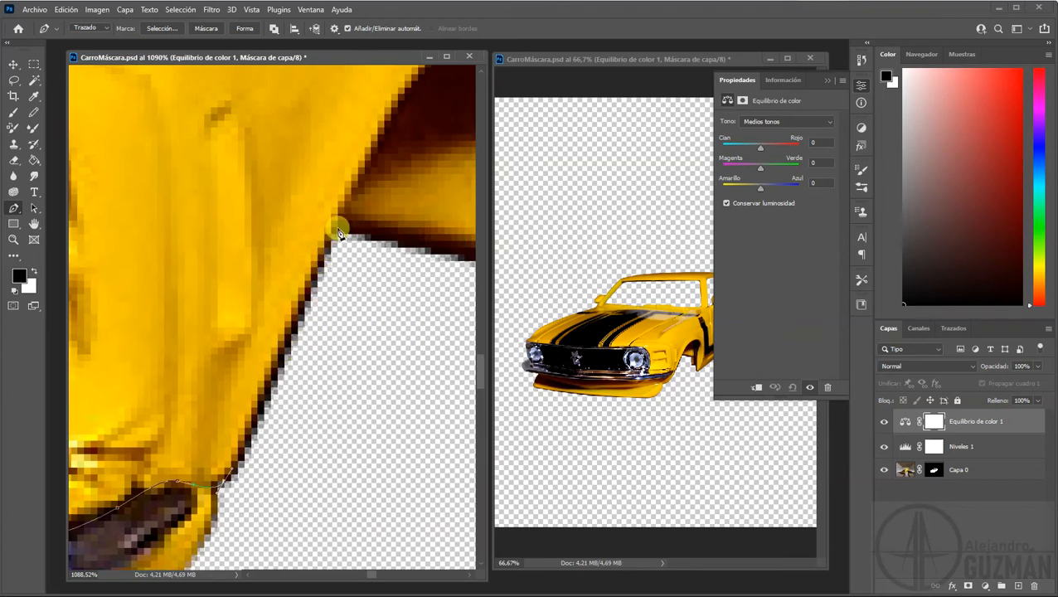
{"action": "left_click_drag", "start_coordinate": [339, 232], "coordinate": [231, 309]}
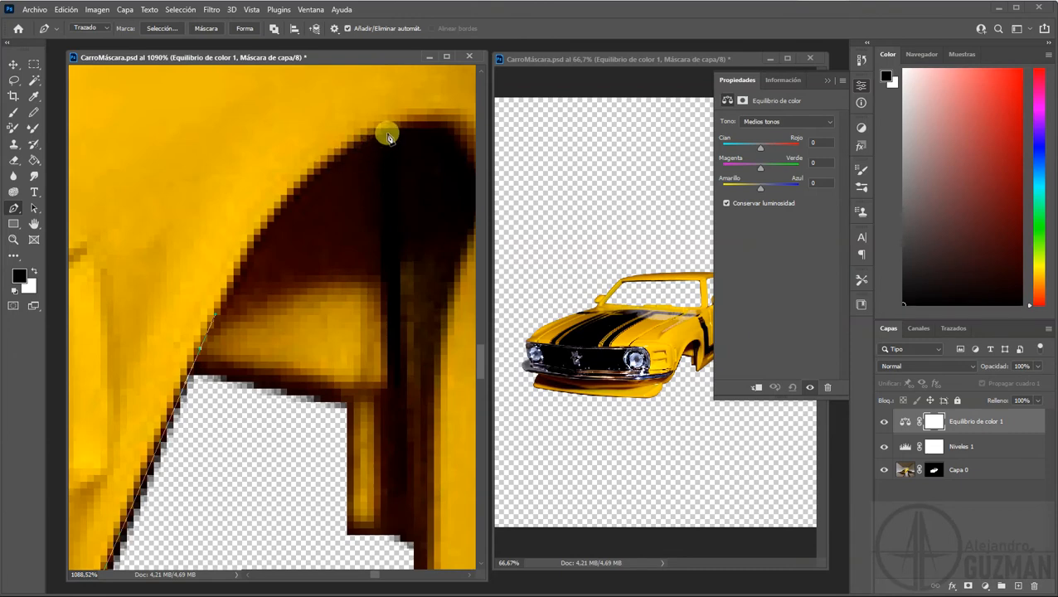
Curve the path around the front wheel arch and down to the fender's lower tip behind the wheel
{"action": "left_click_drag", "start_coordinate": [387, 137], "coordinate": [412, 162]}
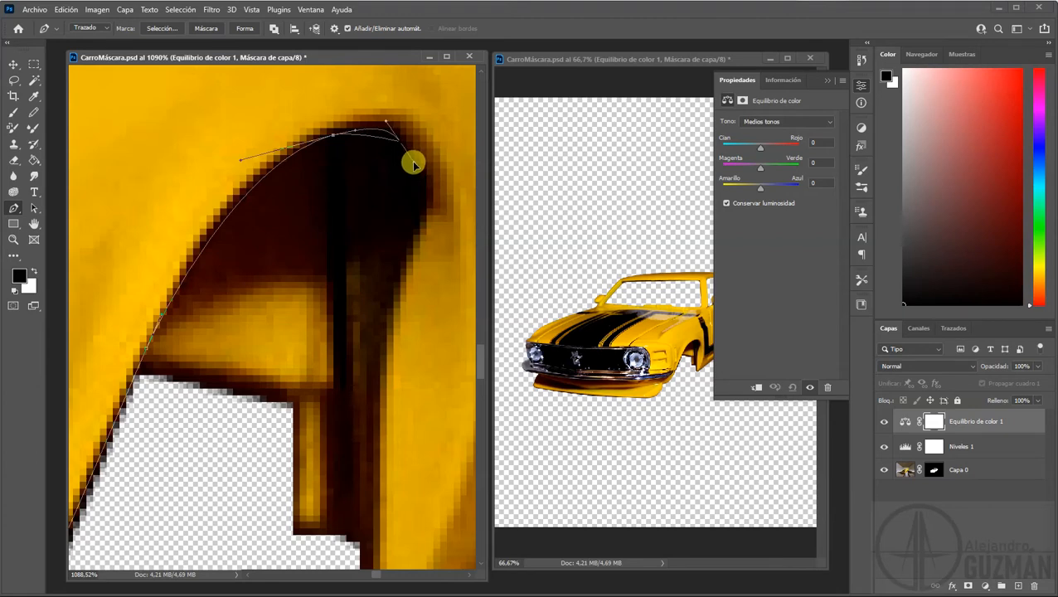
{"action": "left_click_drag", "start_coordinate": [420, 224], "coordinate": [405, 265]}
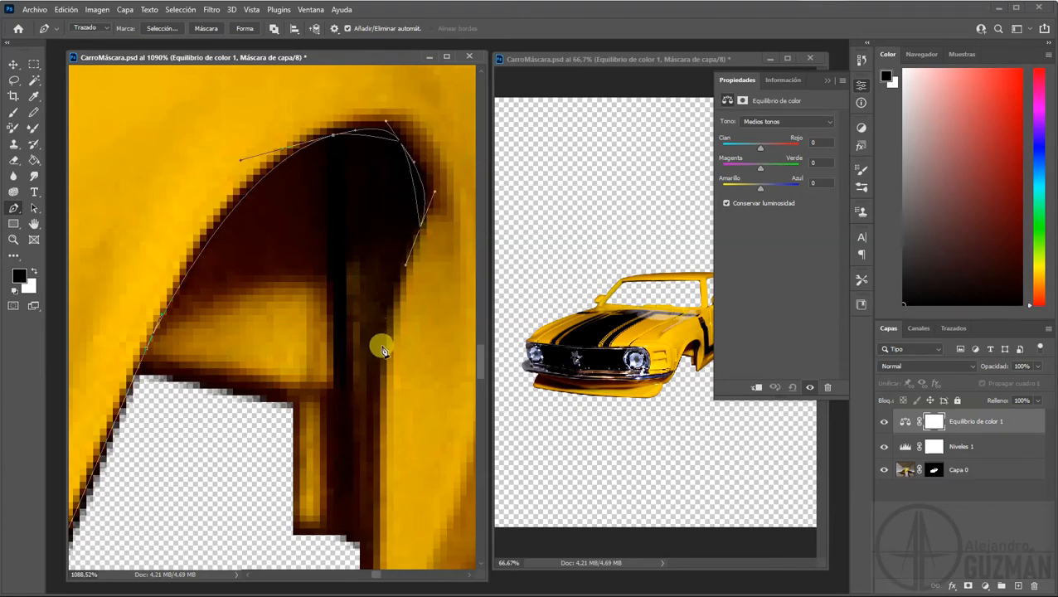
{"action": "left_click_drag", "start_coordinate": [383, 351], "coordinate": [273, 134]}
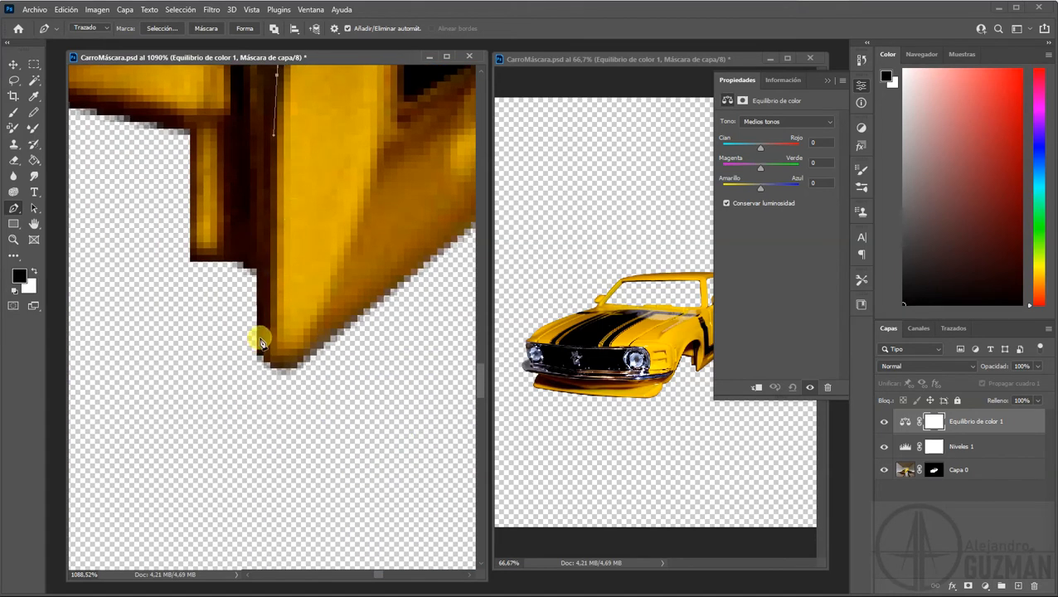
{"action": "left_click_drag", "start_coordinate": [260, 342], "coordinate": [256, 370]}
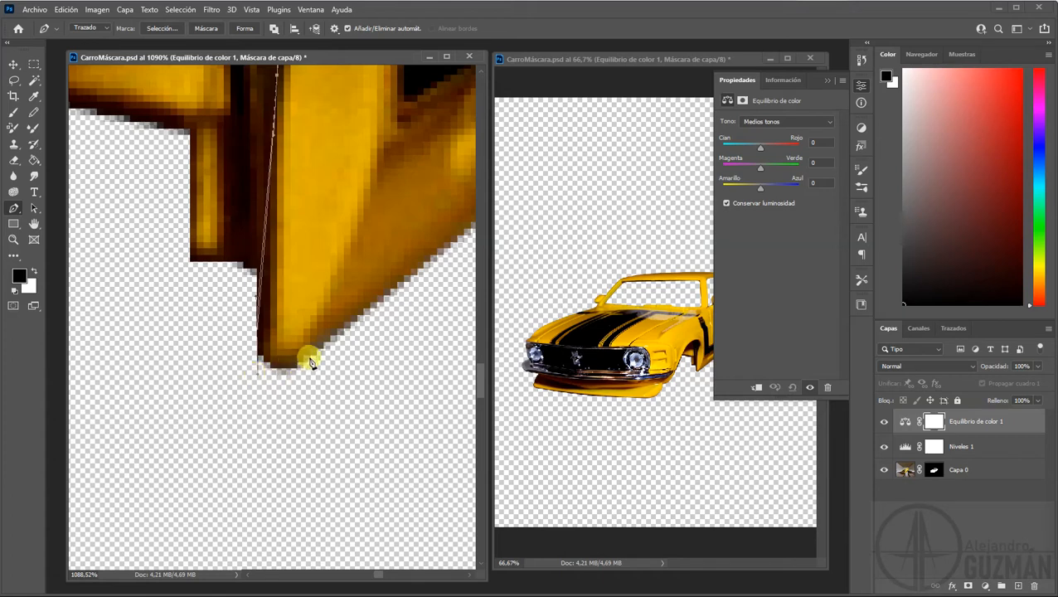
Take the path around the fender's lower tip, along the sill, and up across the black side stripe to the door seam
{"action": "left_click_drag", "start_coordinate": [330, 333], "coordinate": [341, 334]}
{"action": "left_click_drag", "start_coordinate": [378, 325], "coordinate": [165, 395]}
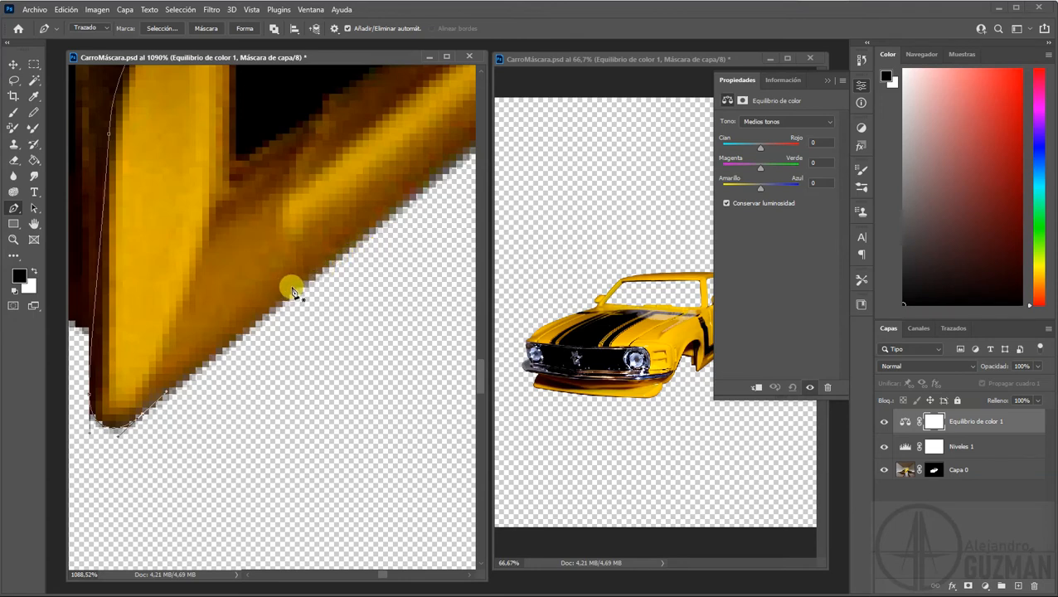
{"action": "left_click_drag", "start_coordinate": [300, 267], "coordinate": [266, 427]}
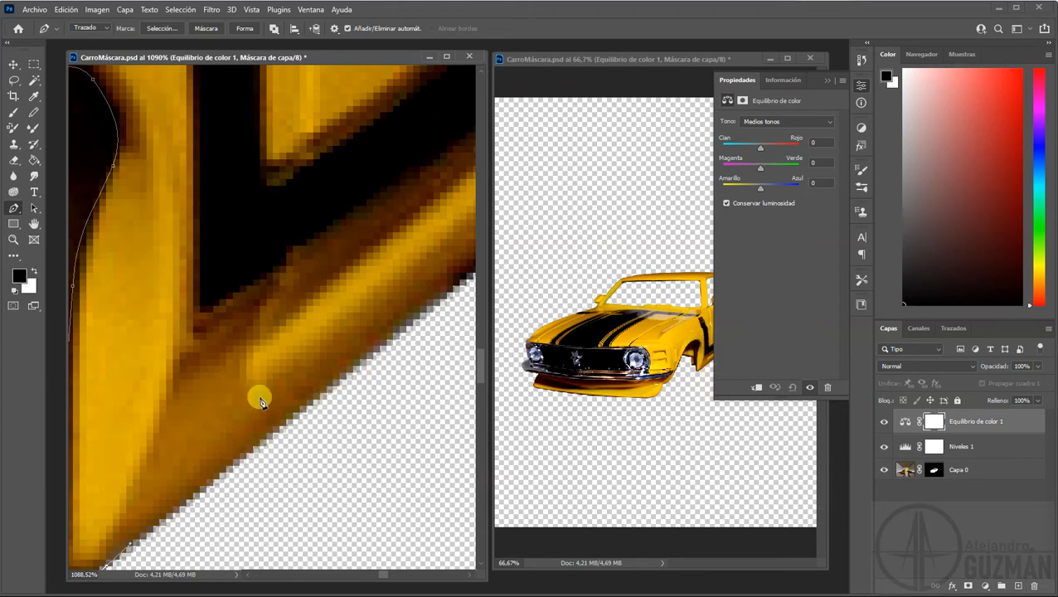
{"action": "left_click_drag", "start_coordinate": [259, 380], "coordinate": [254, 332]}
{"action": "left_click", "coordinate": [303, 245]}
{"action": "left_click_drag", "start_coordinate": [318, 89], "coordinate": [317, 86]}
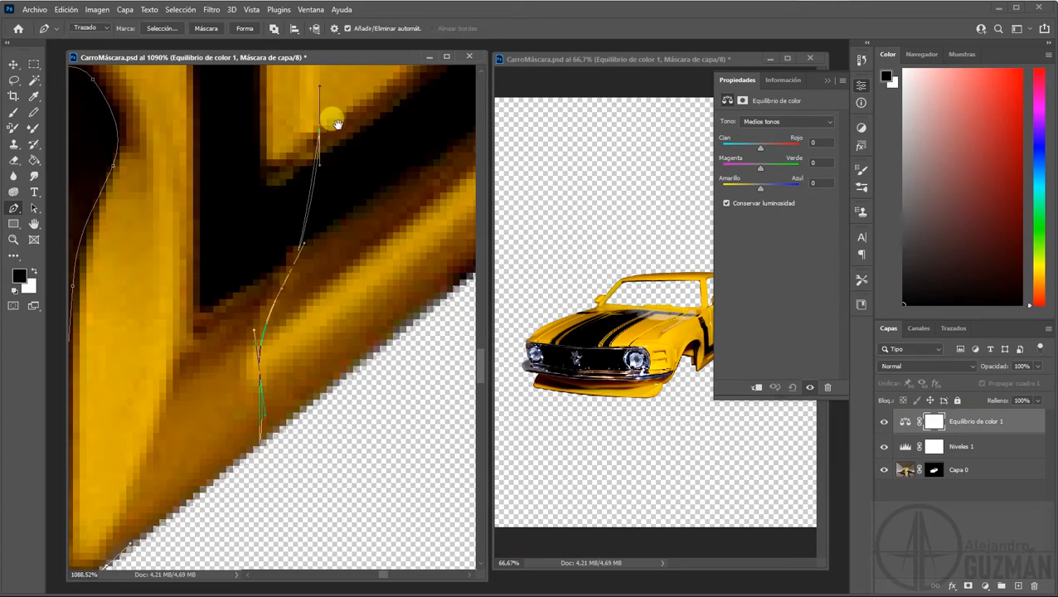
Extend the path up the door seam to the base of the windshield pillar
{"action": "scroll", "coordinate": [334, 114], "scroll_direction": "up", "scroll_amount": 5}
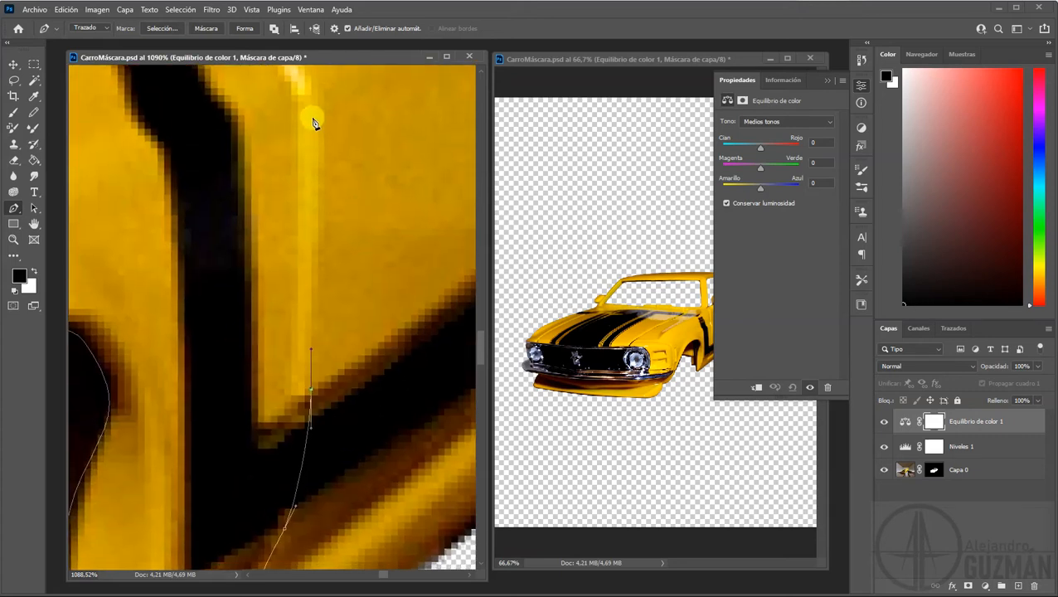
{"action": "left_click", "coordinate": [309, 92]}
{"action": "left_click_drag", "start_coordinate": [329, 147], "coordinate": [356, 400]}
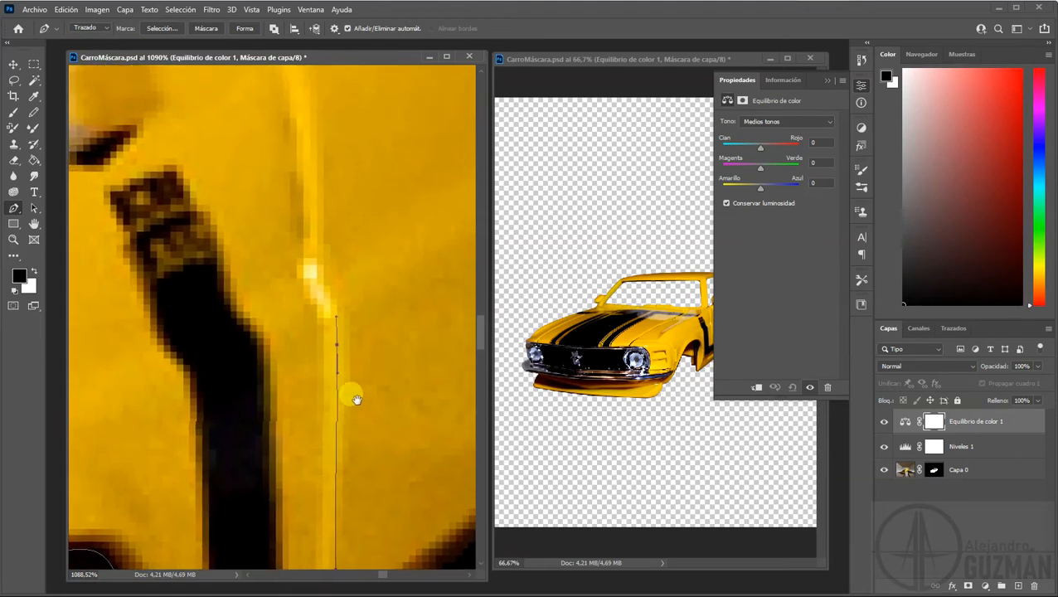
{"action": "left_click_drag", "start_coordinate": [311, 270], "coordinate": [307, 243]}
{"action": "left_click_drag", "start_coordinate": [332, 205], "coordinate": [334, 397]}
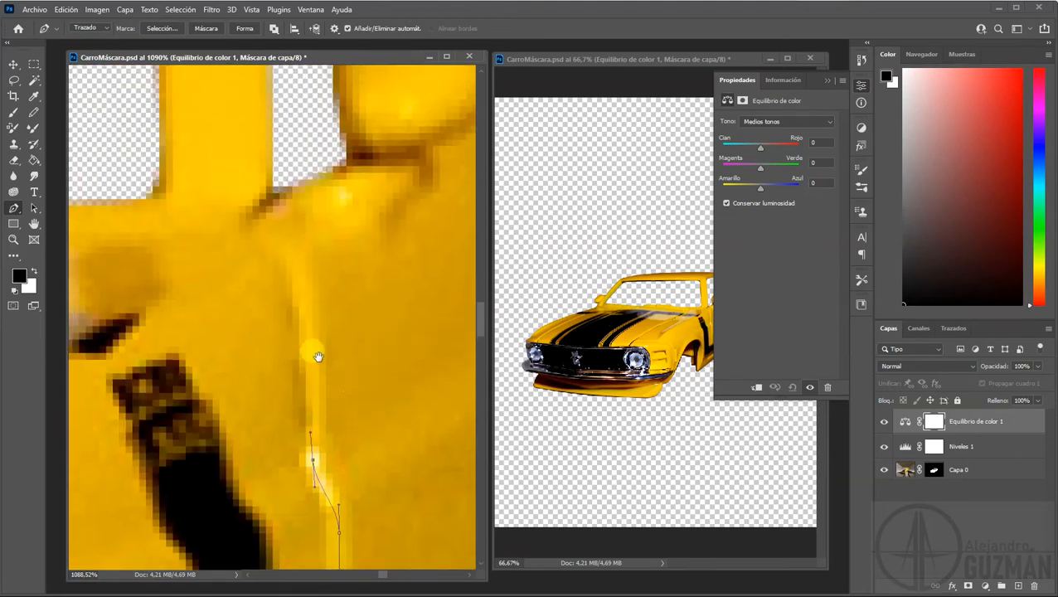
{"action": "left_click_drag", "start_coordinate": [290, 275], "coordinate": [258, 217]}
Curve the path below the windshield pillar and close it at its starting point under the windshield opening
{"action": "mouse_move", "coordinate": [317, 280]}
{"action": "left_mouse_down"}
{"action": "mouse_move", "coordinate": [404, 300]}
{"action": "mouse_move", "coordinate": [356, 314]}
{"action": "mouse_move", "coordinate": [317, 261]}
{"action": "left_mouse_up"}
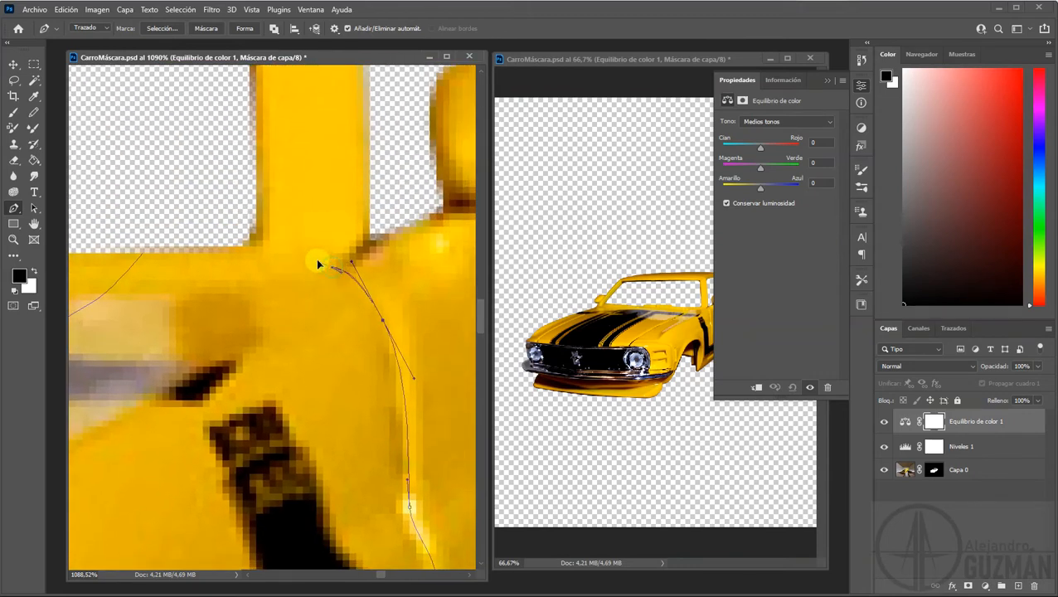
{"action": "left_click", "coordinate": [351, 271]}
{"action": "left_click_drag", "start_coordinate": [358, 275], "coordinate": [416, 315]}
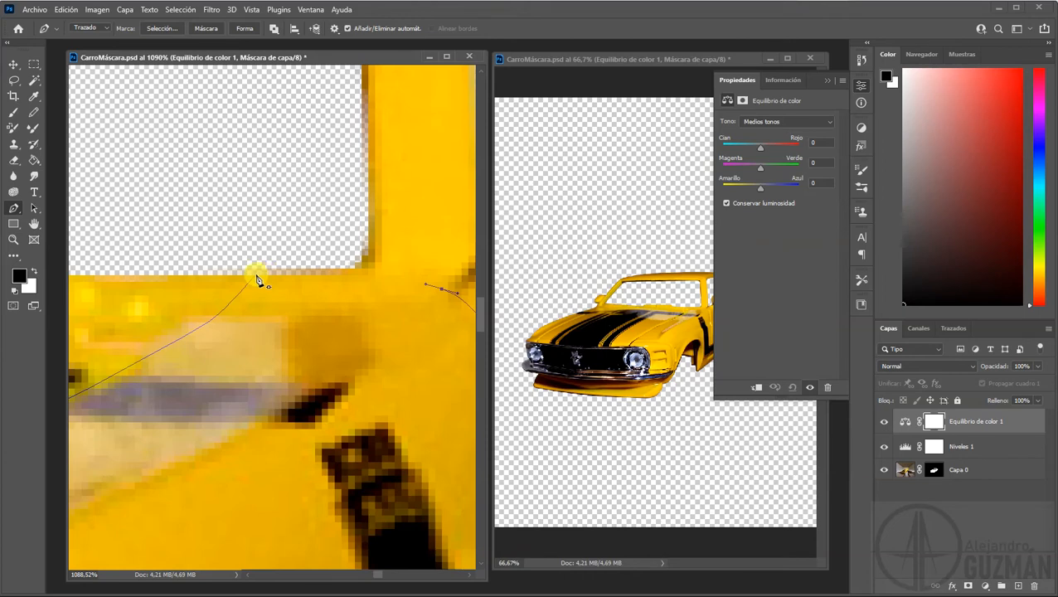
{"action": "left_click_drag", "start_coordinate": [257, 280], "coordinate": [90, 284]}
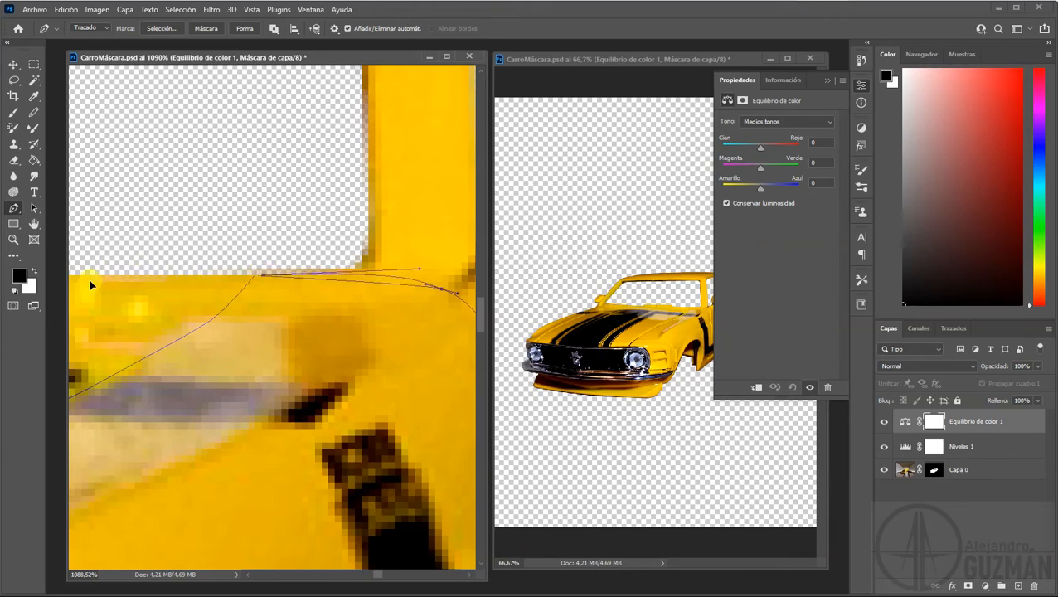
Load the work path as a selection and return to the layer list
{"action": "left_click", "coordinate": [950, 330]}
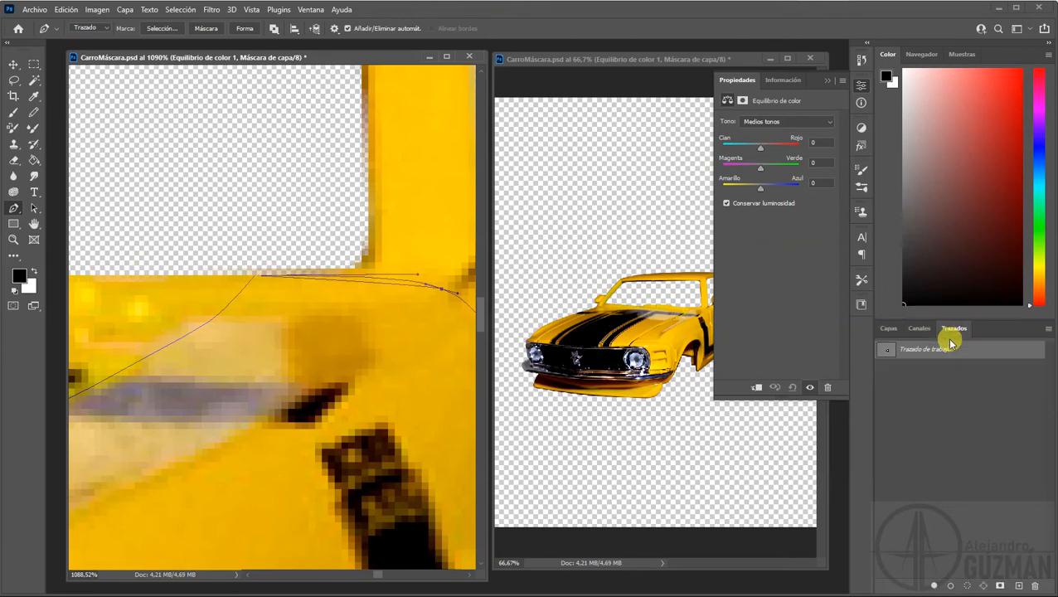
{"action": "left_click", "coordinate": [967, 587]}
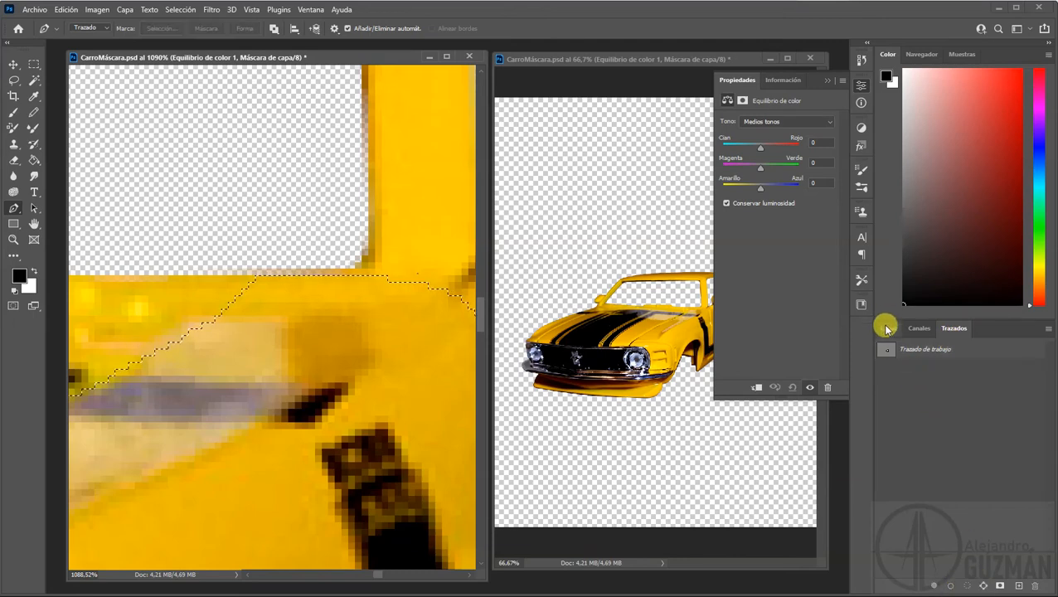
{"action": "left_click", "coordinate": [887, 328]}
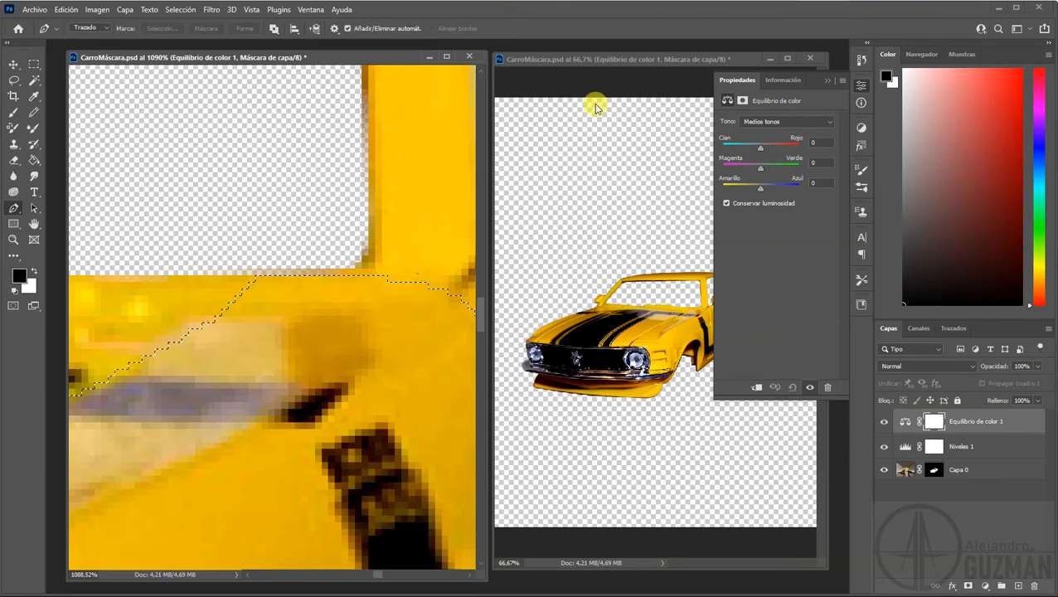
Reposition the full-car document window as a floating window so the whole car is visible beside the Color Balance properties
{"action": "left_click", "coordinate": [525, 65]}
{"action": "left_click_drag", "start_coordinate": [525, 70], "coordinate": [421, 67]}
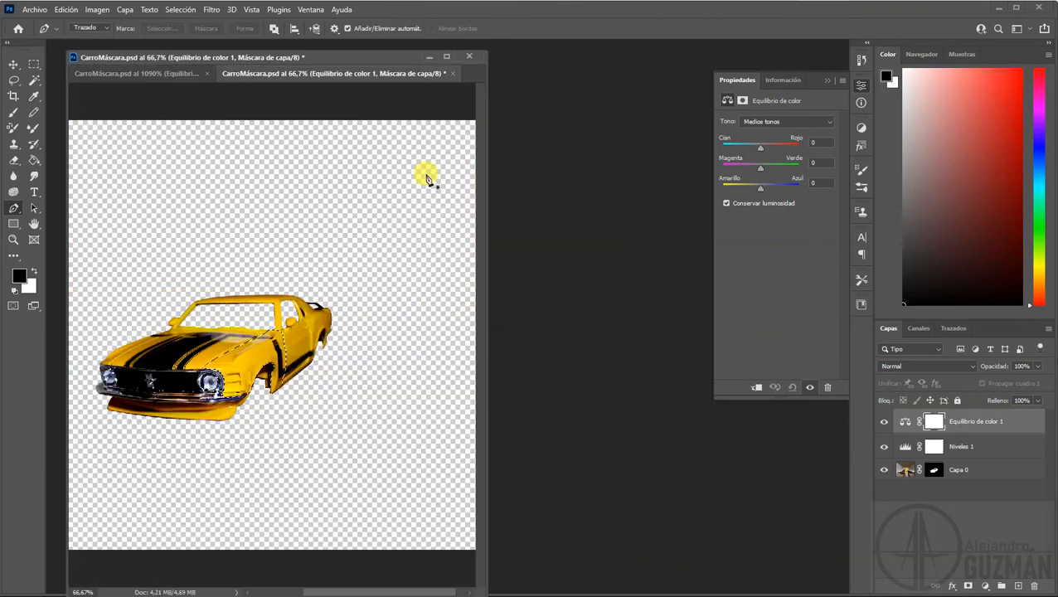
{"action": "left_click_drag", "start_coordinate": [257, 76], "coordinate": [382, 58]}
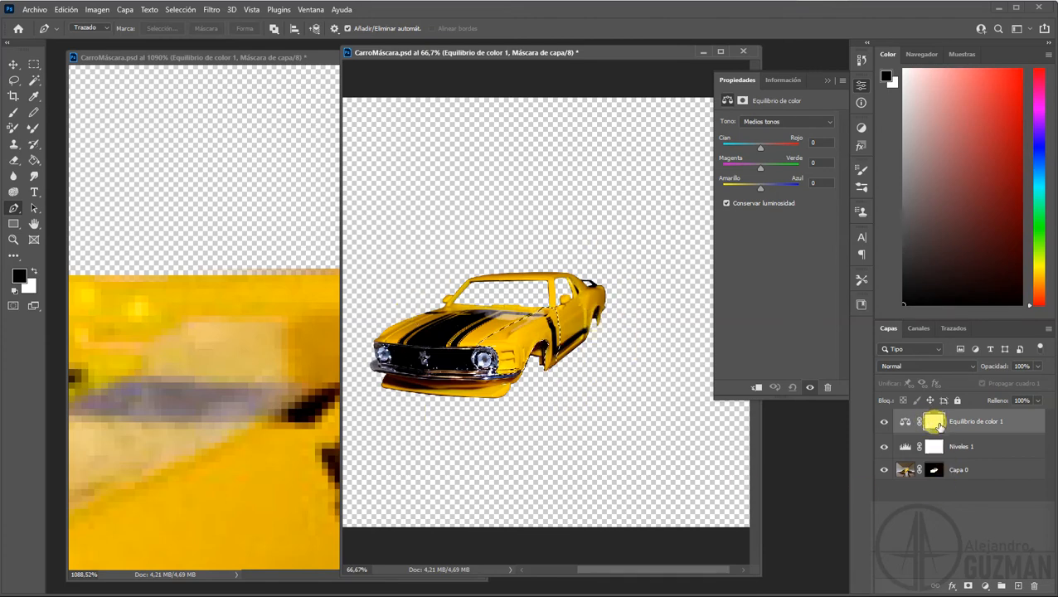
Invert the selection and fill the area outside the fender with black on the Color Balance layer's mask
{"action": "left_click", "coordinate": [188, 20]}
{"action": "left_click", "coordinate": [187, 57]}
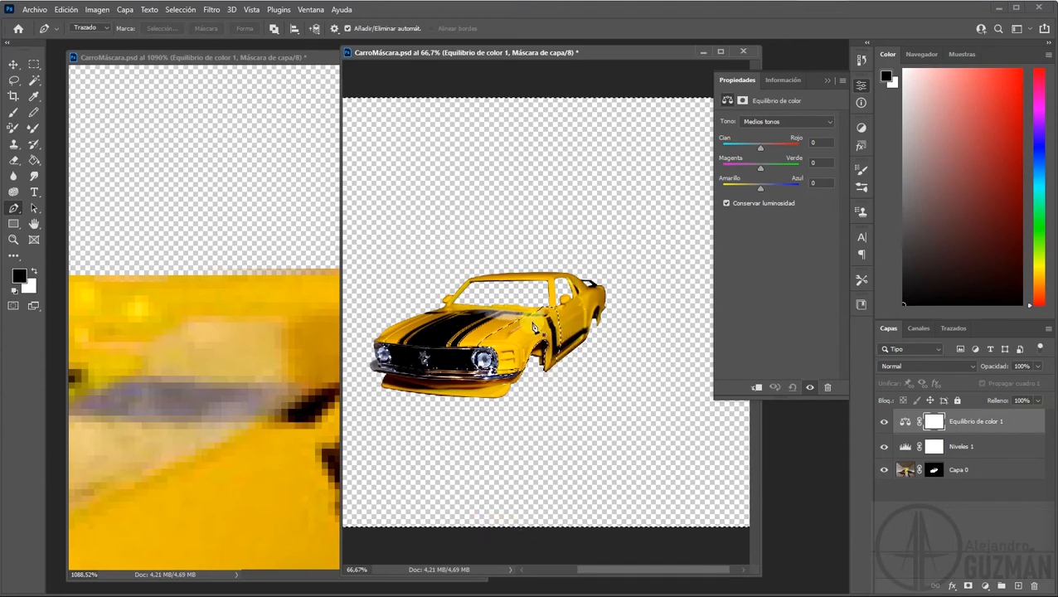
{"action": "left_click", "coordinate": [34, 160]}
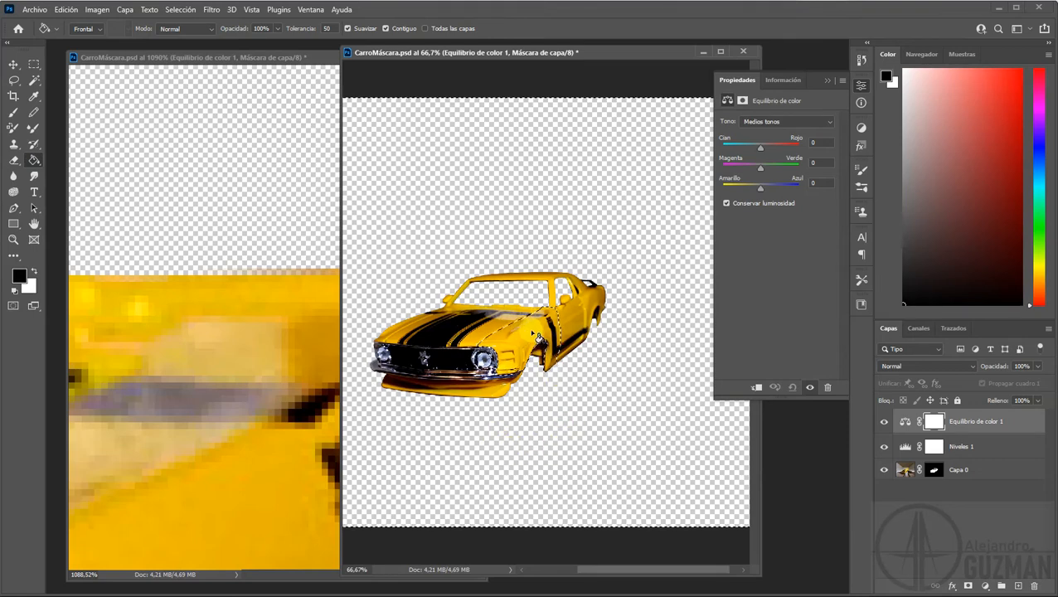
{"action": "left_click", "coordinate": [584, 409]}
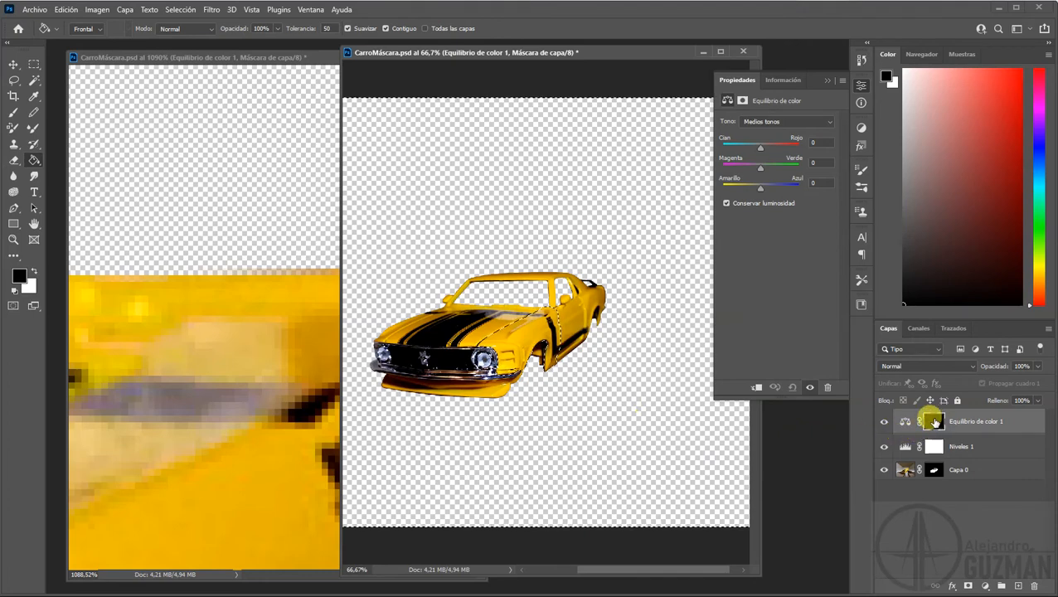
In the Color Balance midtones, set Magenta–Green to +95 and Cyan–Red to -46
{"action": "left_click", "coordinate": [907, 423]}
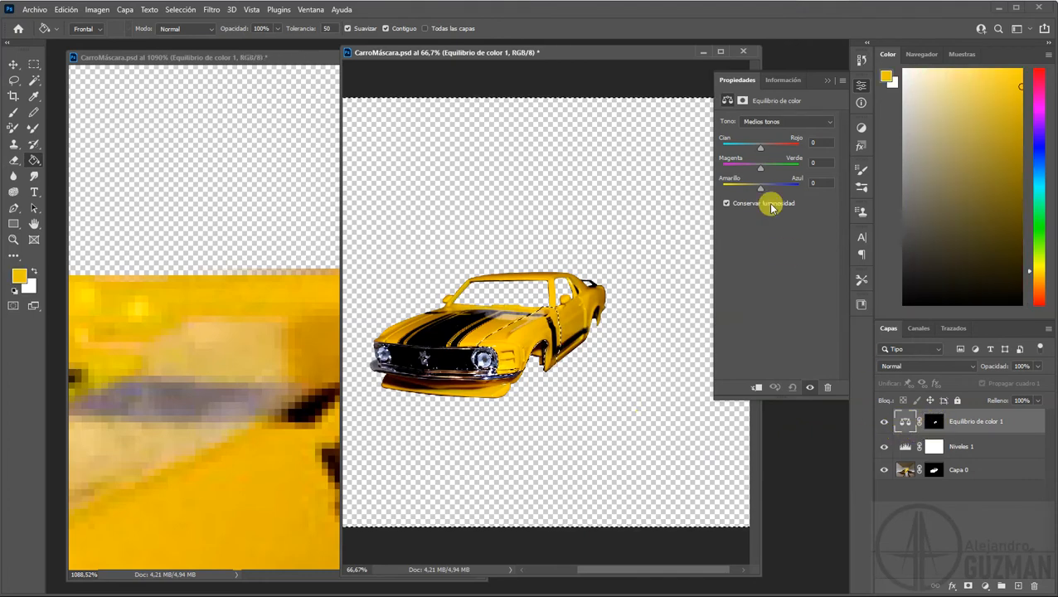
{"action": "left_click_drag", "start_coordinate": [761, 172], "coordinate": [797, 176]}
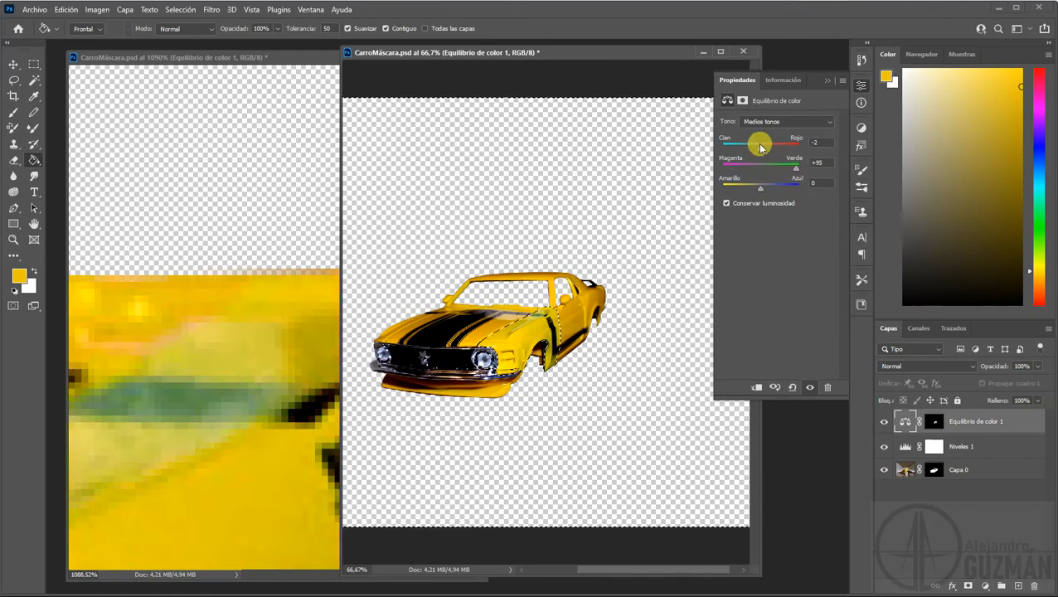
{"action": "mouse_move", "coordinate": [760, 147]}
{"action": "left_mouse_down"}
{"action": "mouse_move", "coordinate": [786, 150]}
{"action": "mouse_move", "coordinate": [744, 148]}
{"action": "left_mouse_up"}
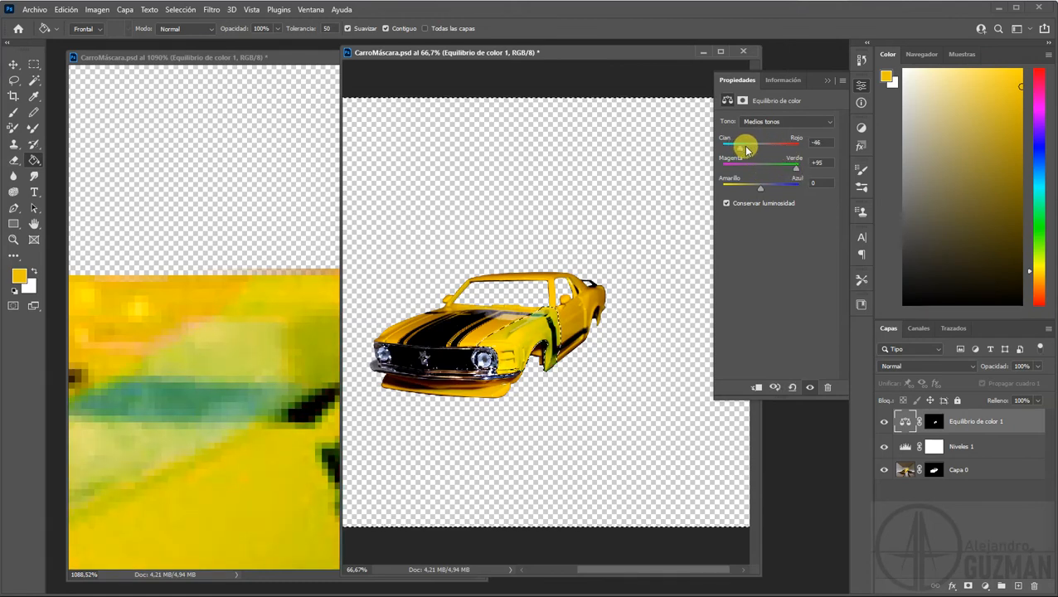
Set Color Balance midtones to -40, -71, +69 and highlights to +54, -38, +53, and clear the selection
{"action": "left_click_drag", "start_coordinate": [762, 191], "coordinate": [733, 175]}
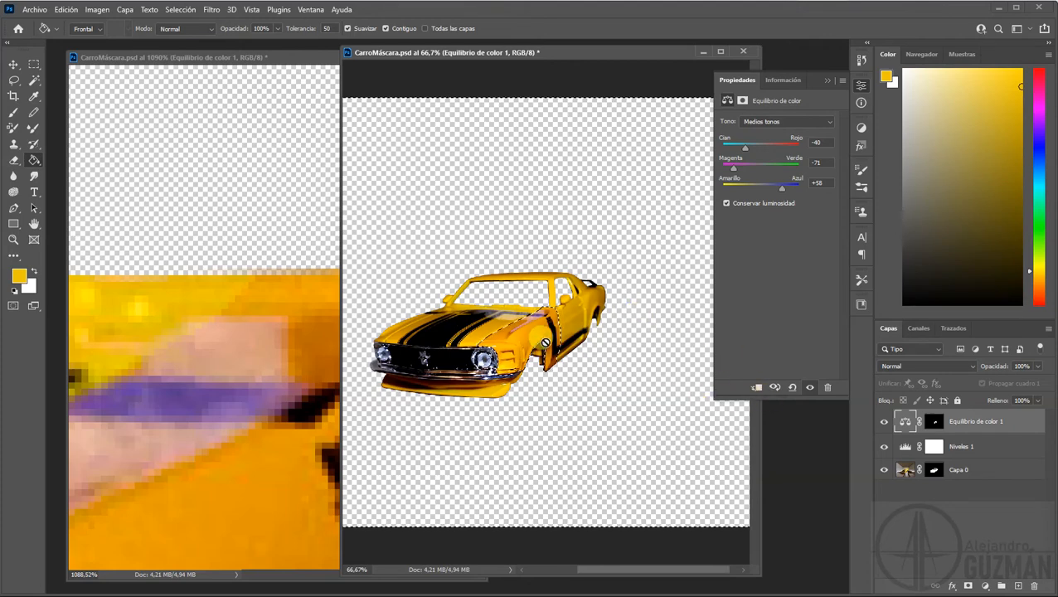
{"action": "left_click_drag", "start_coordinate": [782, 188], "coordinate": [787, 191]}
{"action": "left_click", "coordinate": [826, 122]}
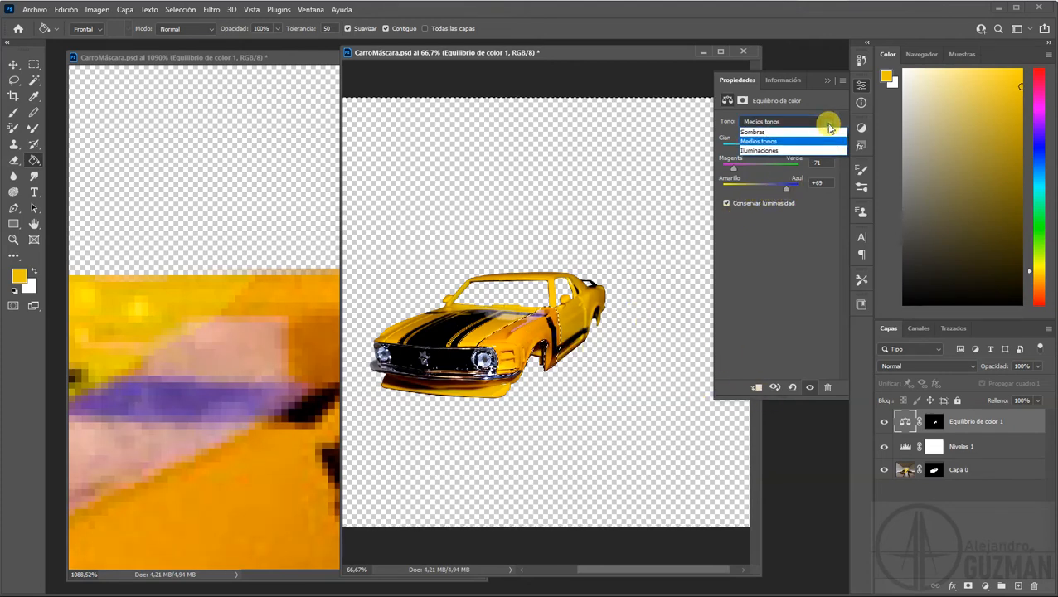
{"action": "left_click", "coordinate": [760, 152]}
{"action": "left_click_drag", "start_coordinate": [758, 147], "coordinate": [779, 185]}
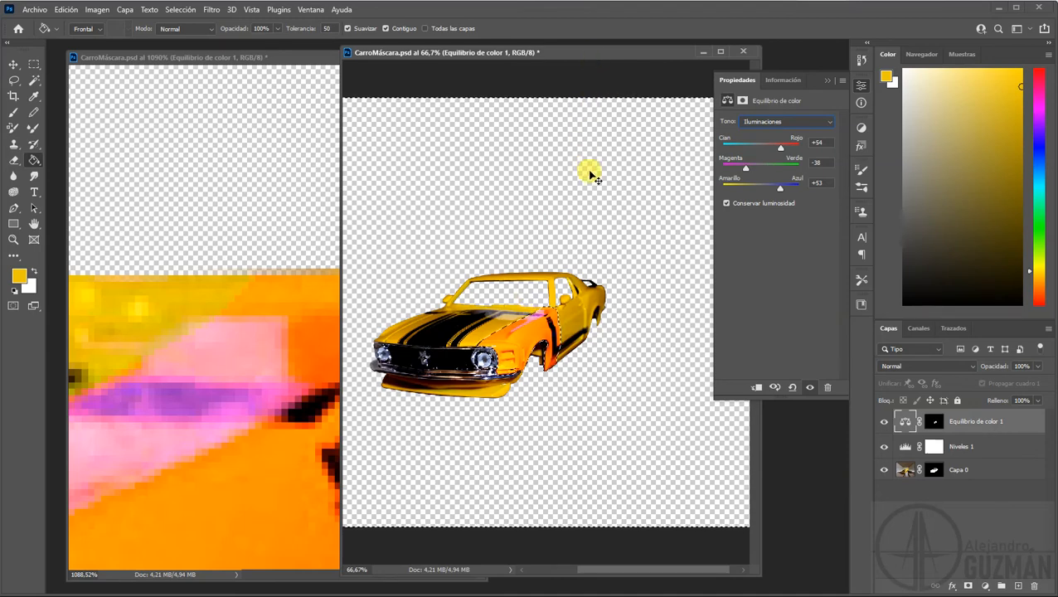
{"action": "key", "text": "ctrl+d"}
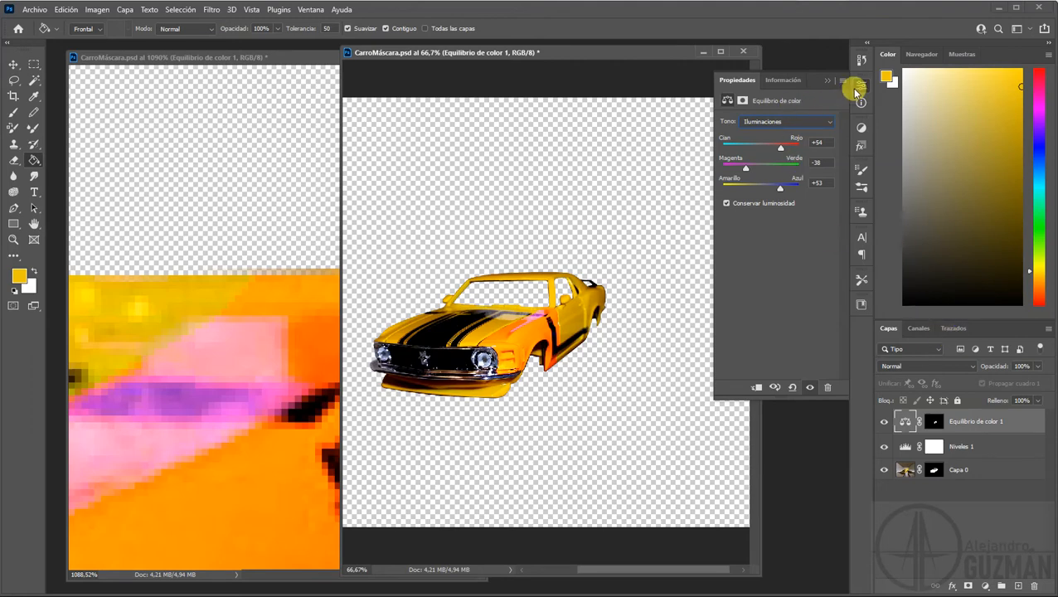
Add a Hue/Saturation adjustment layer on top with Hue -23 and Saturation +47
{"action": "left_click", "coordinate": [861, 127]}
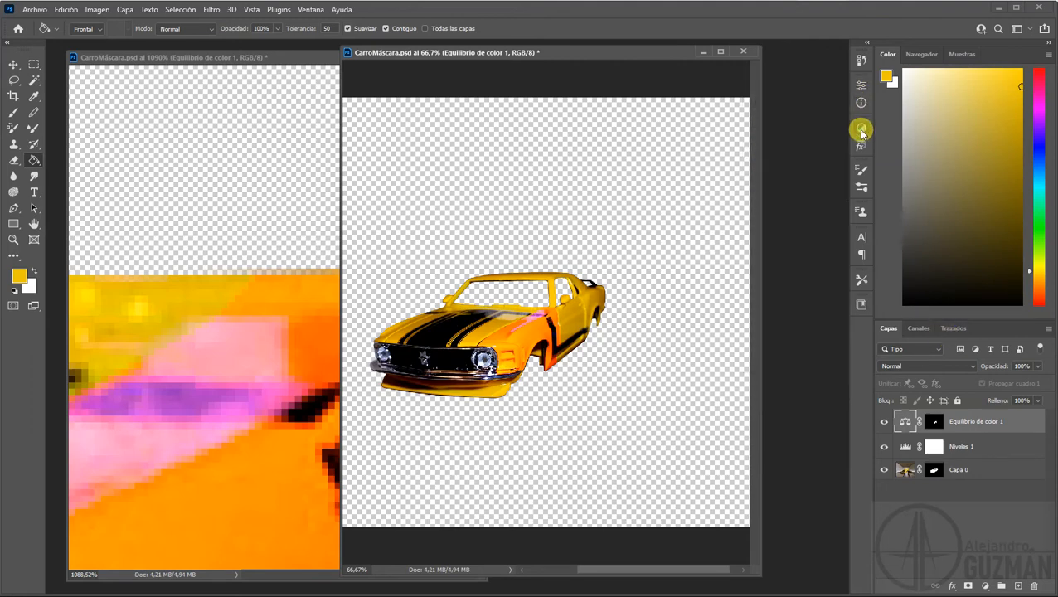
{"action": "left_click", "coordinate": [748, 170]}
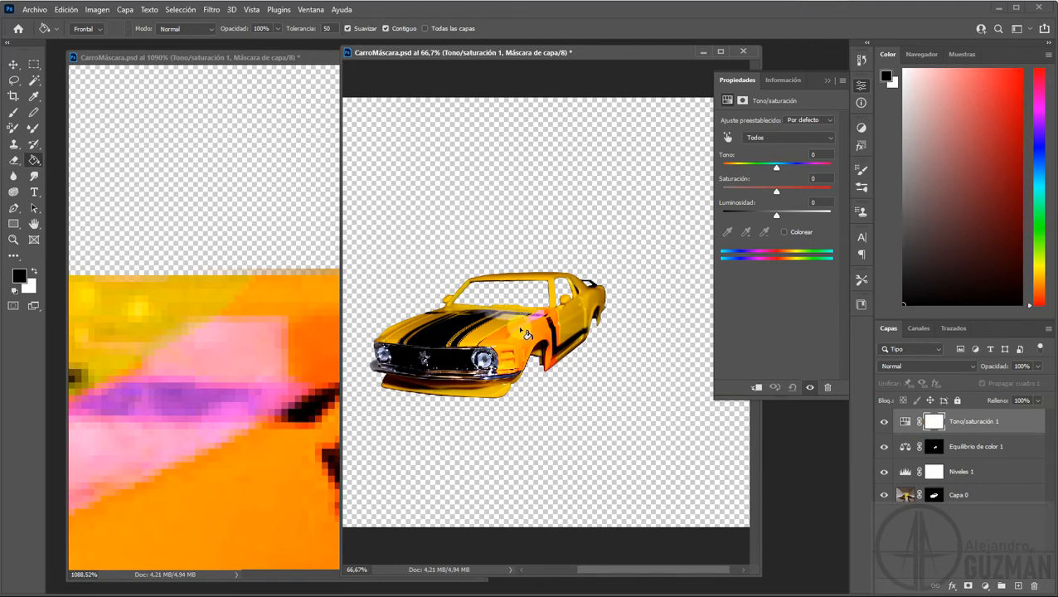
{"action": "left_click_drag", "start_coordinate": [777, 191], "coordinate": [763, 168]}
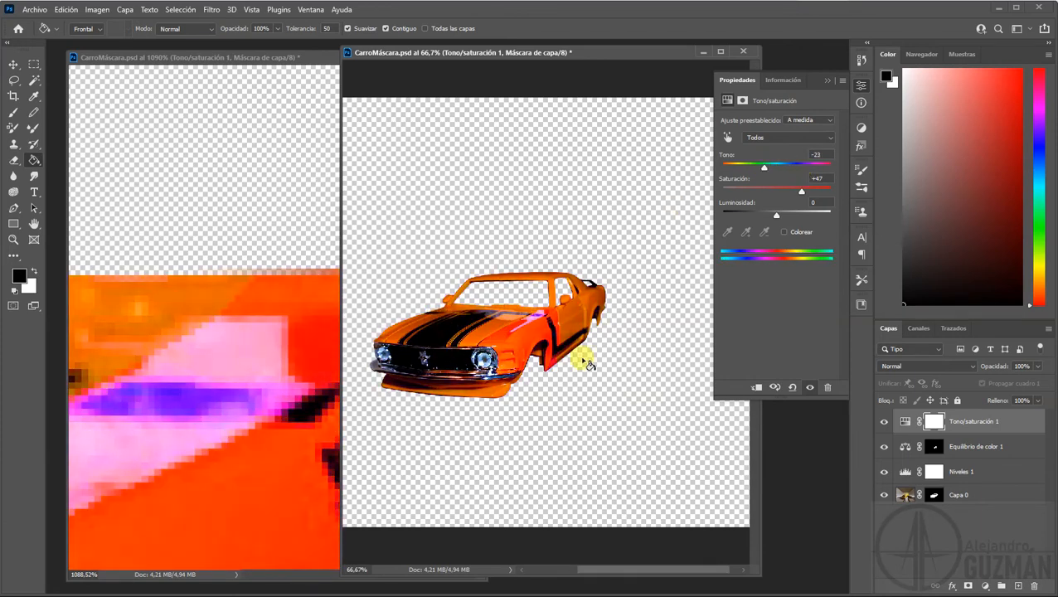
Load the Color Balance mask as a selection and fill everything outside the fender with black on the Hue/Saturation mask, leaving nothing selected
{"action": "left_click", "coordinate": [941, 449]}
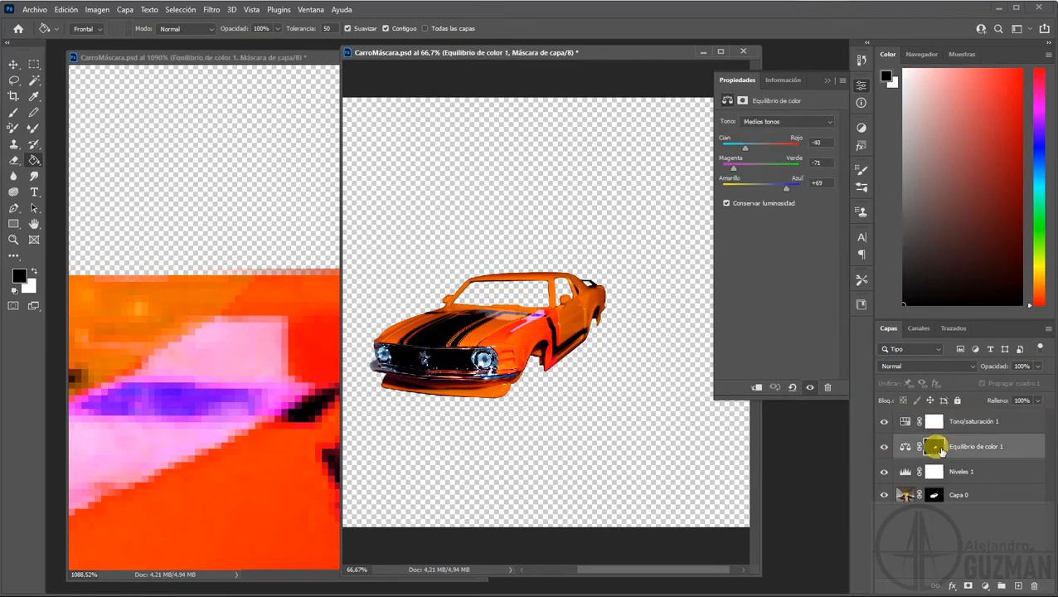
{"action": "right_click", "coordinate": [941, 450]}
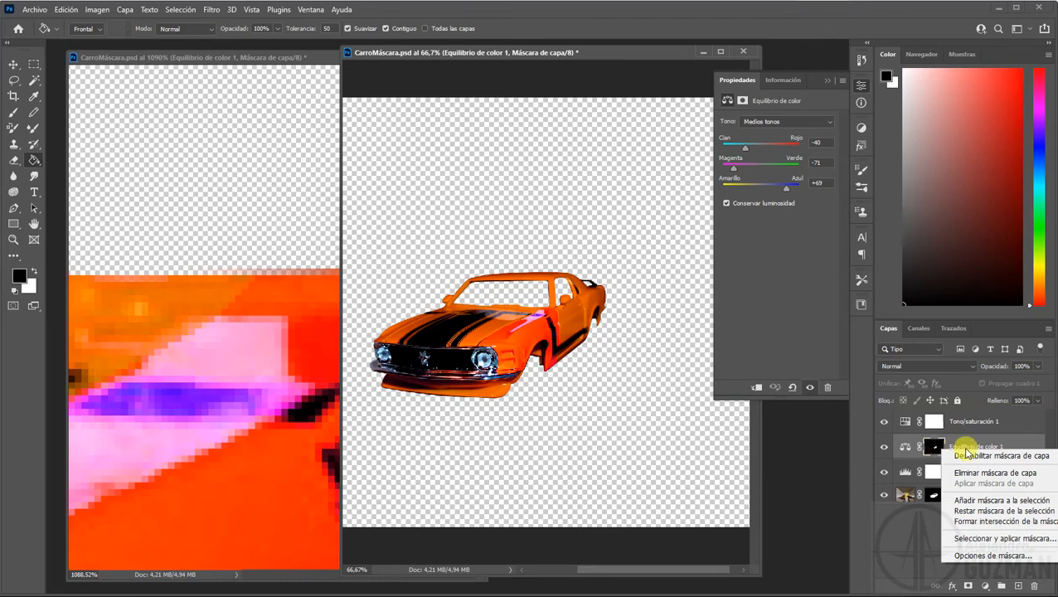
{"action": "left_click", "coordinate": [992, 502]}
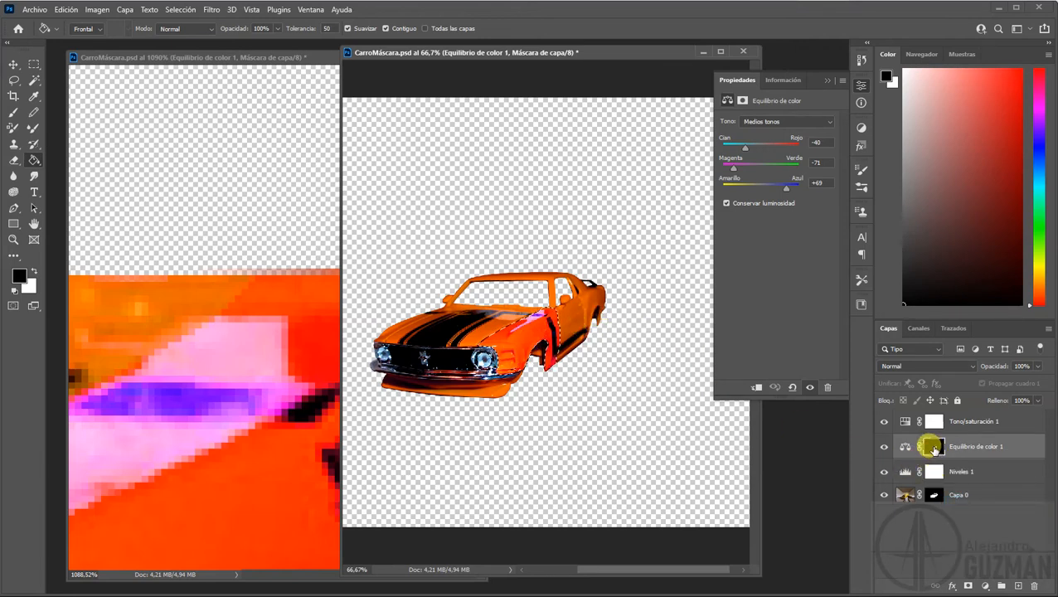
{"action": "left_click", "coordinate": [934, 423]}
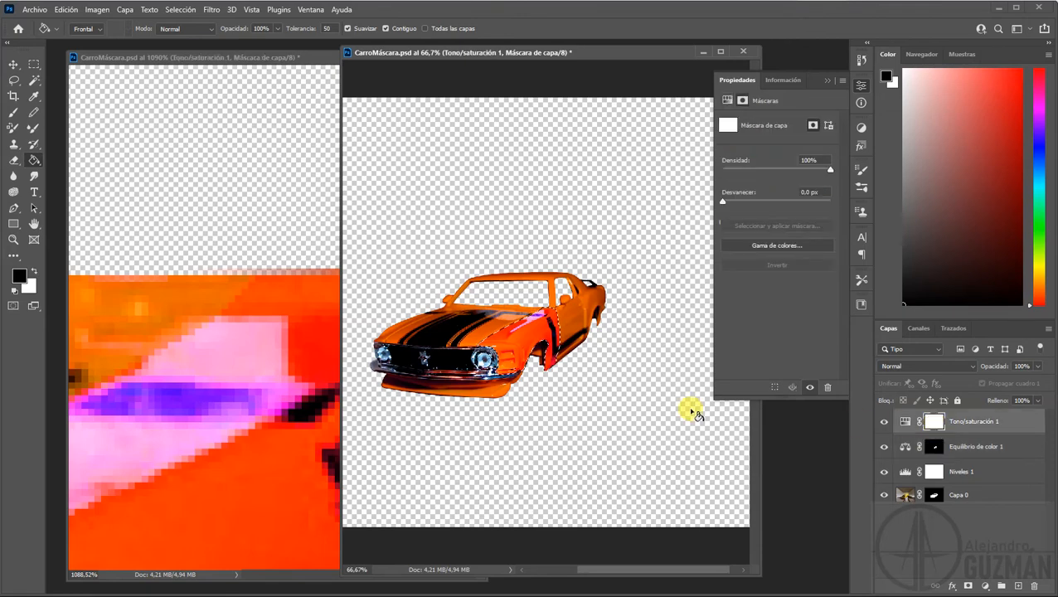
{"action": "key", "text": "ctrl+shift+i"}
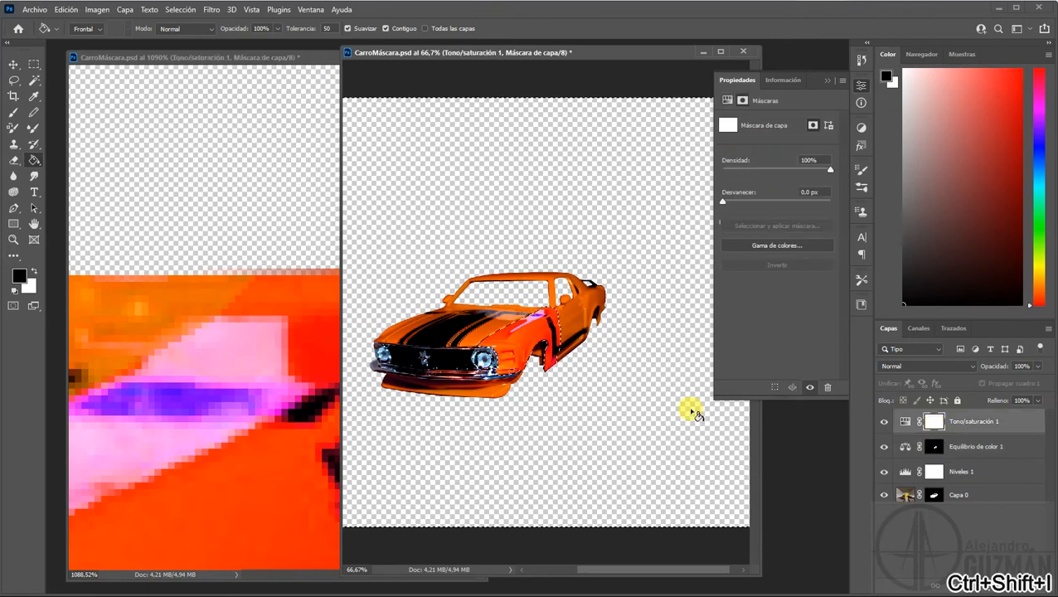
{"action": "left_click", "coordinate": [30, 160]}
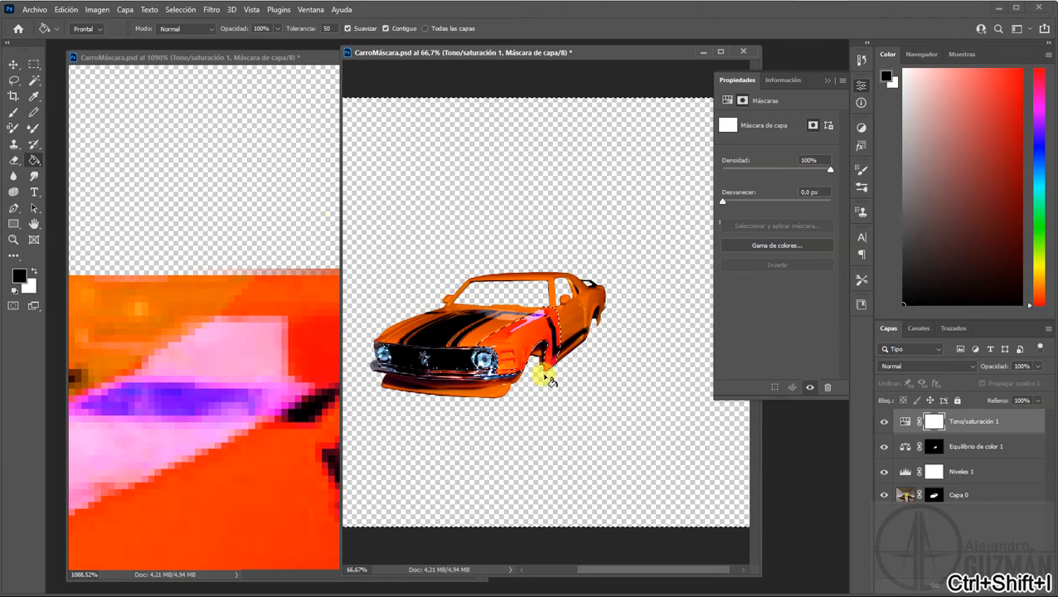
{"action": "left_click", "coordinate": [587, 413]}
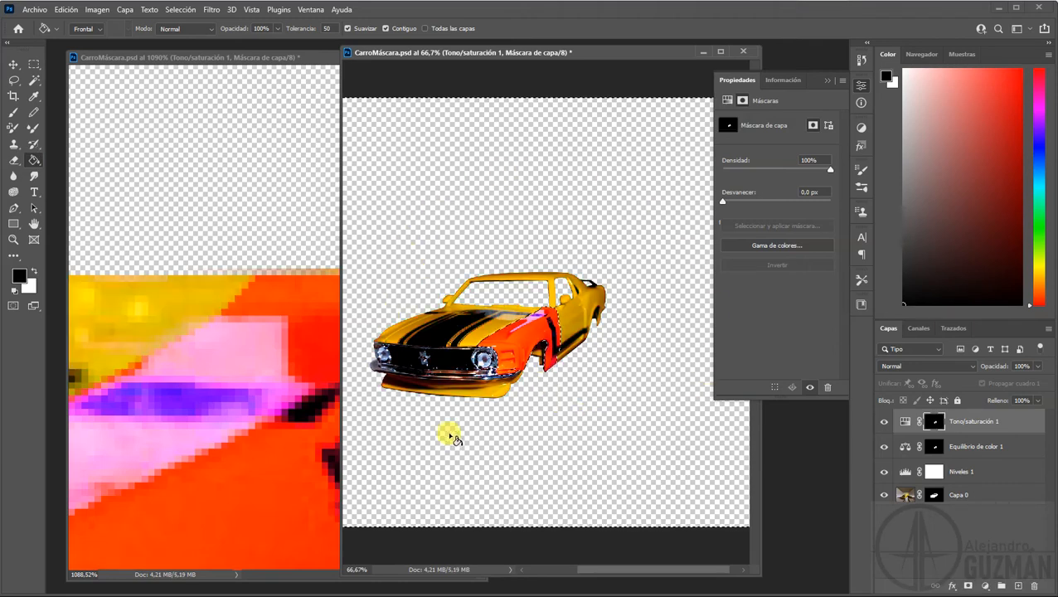
{"action": "key", "text": "ctrl+d"}
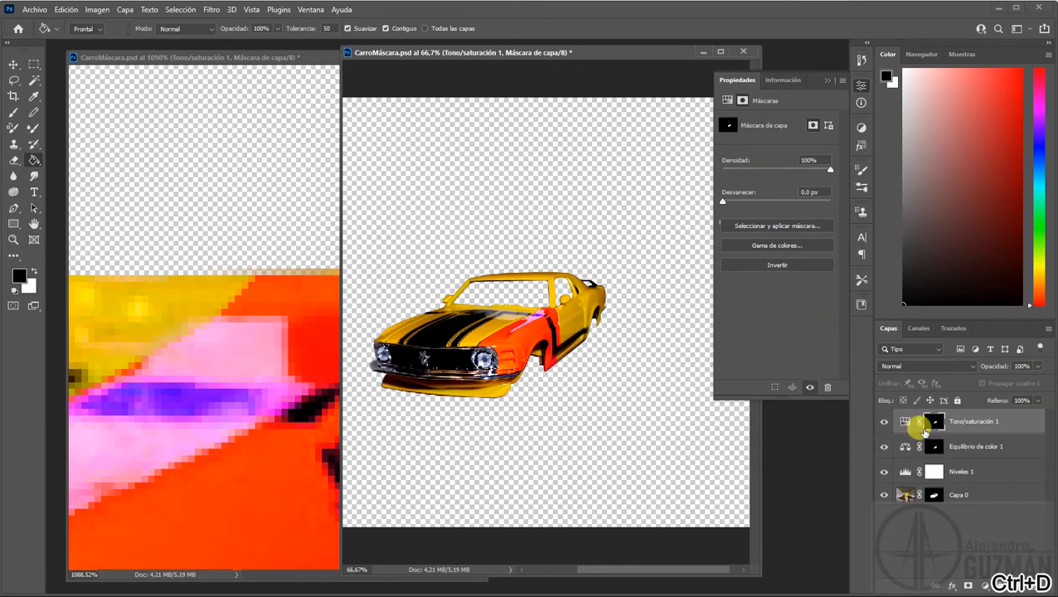
Set the Hue/Saturation layer to Hue -15, Saturation +1 and Lightness -2
{"action": "left_click", "coordinate": [905, 422]}
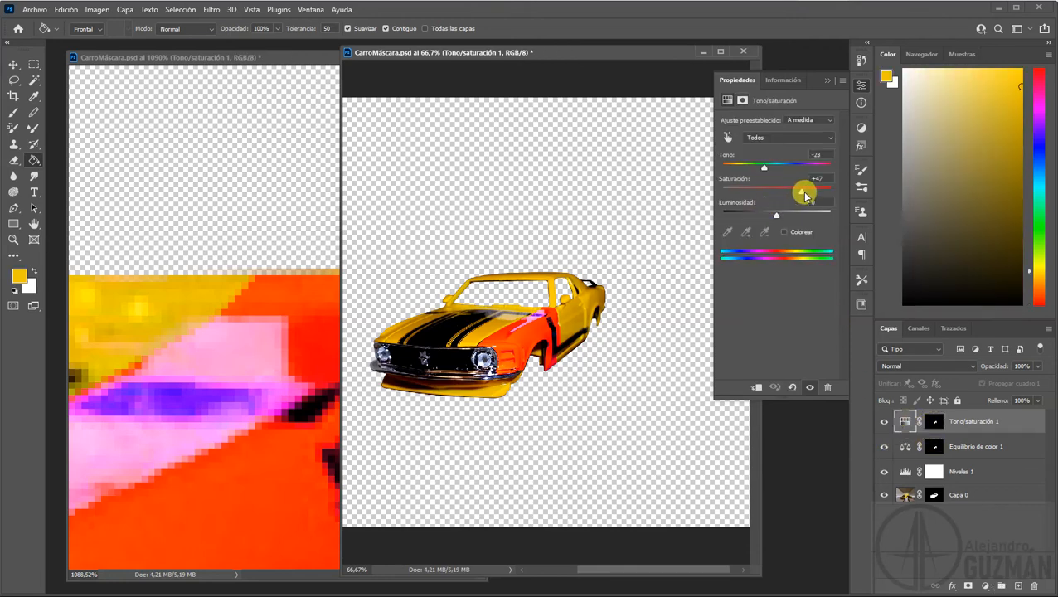
{"action": "left_click_drag", "start_coordinate": [801, 191], "coordinate": [777, 217]}
{"action": "mouse_move", "coordinate": [760, 164]}
{"action": "left_mouse_down"}
{"action": "mouse_move", "coordinate": [751, 165]}
{"action": "mouse_move", "coordinate": [779, 163]}
{"action": "mouse_move", "coordinate": [769, 166]}
{"action": "left_mouse_up"}
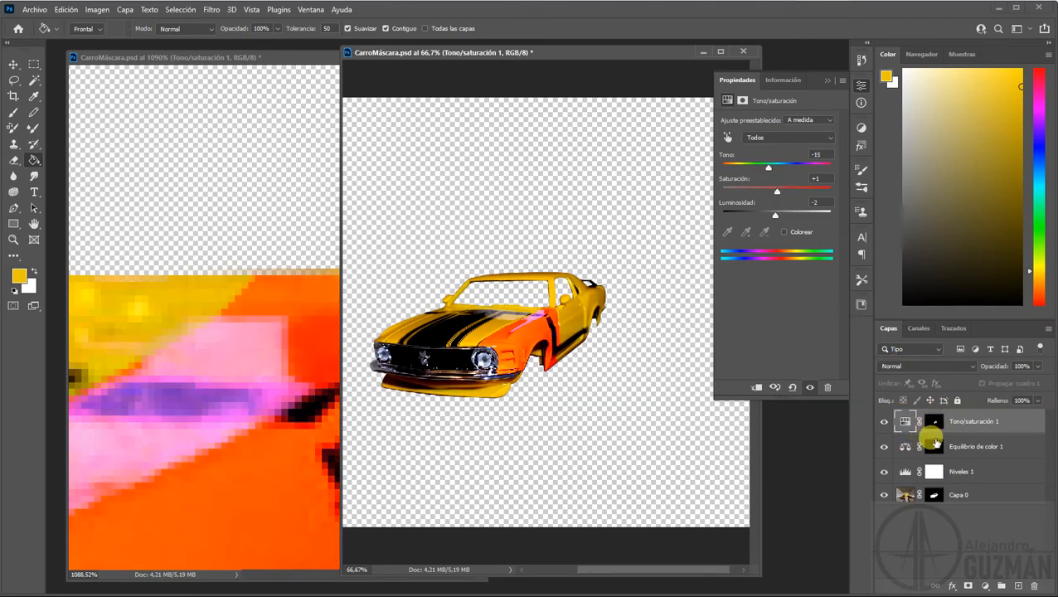
Set Cyan–Red to +7 in the Color Balance layer's midtones and keep that layer active
{"action": "left_click", "coordinate": [904, 445]}
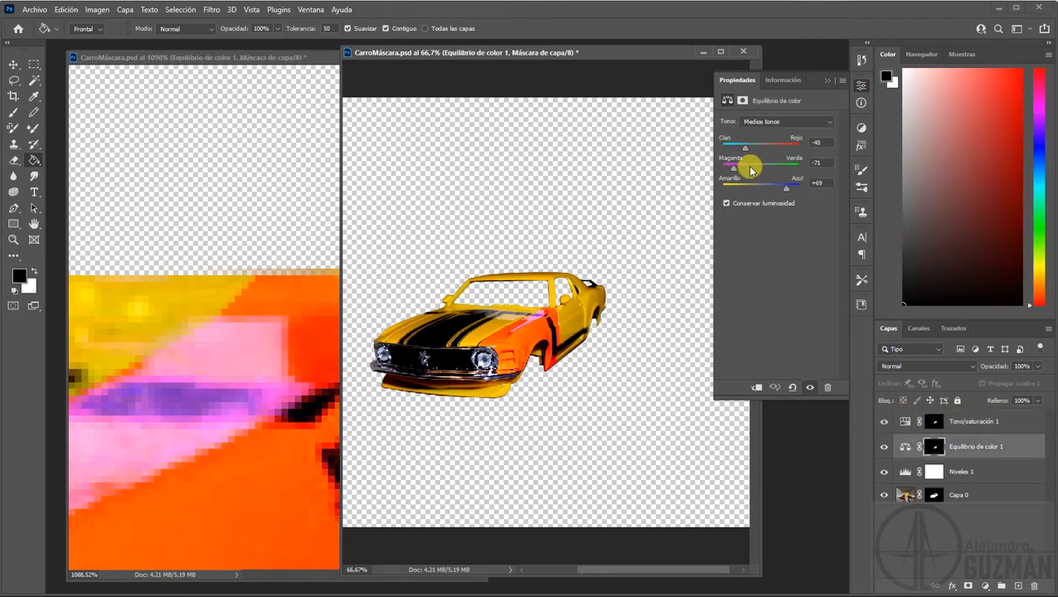
{"action": "mouse_move", "coordinate": [758, 150]}
{"action": "left_mouse_down"}
{"action": "mouse_move", "coordinate": [745, 148]}
{"action": "mouse_move", "coordinate": [764, 151]}
{"action": "left_mouse_up"}
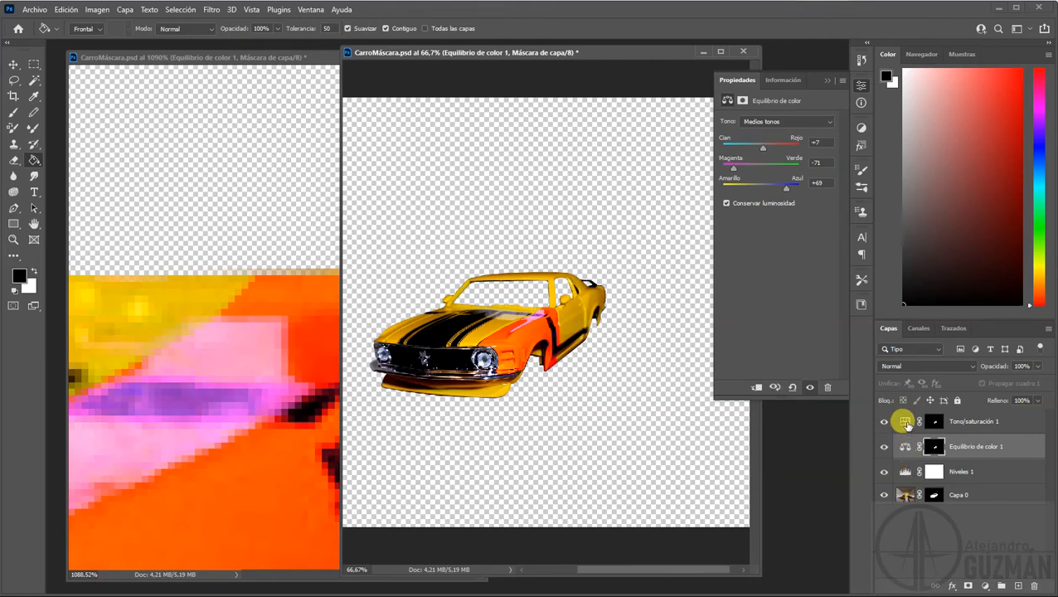
{"action": "left_click", "coordinate": [906, 422]}
{"action": "left_click", "coordinate": [905, 448]}
Prepare a white hard round brush of 9 px for the Color Balance mask, with the close-up window at 600% on the far front fender
{"action": "left_click", "coordinate": [183, 419]}
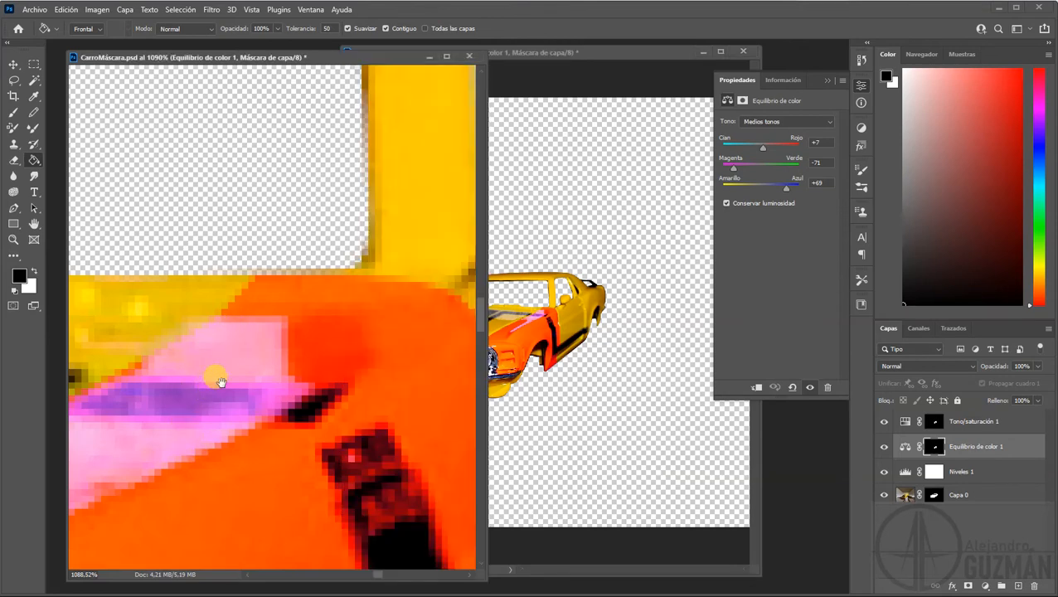
{"action": "left_click_drag", "start_coordinate": [217, 373], "coordinate": [238, 326]}
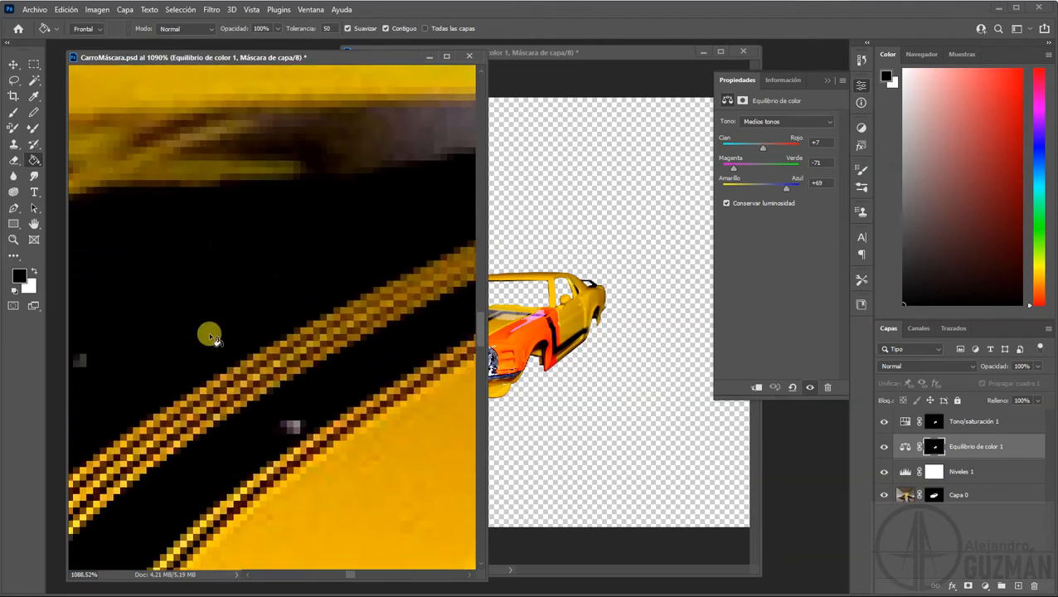
{"action": "key", "text": "ctrl+minus"}
{"action": "key", "text": "ctrl+minus"}
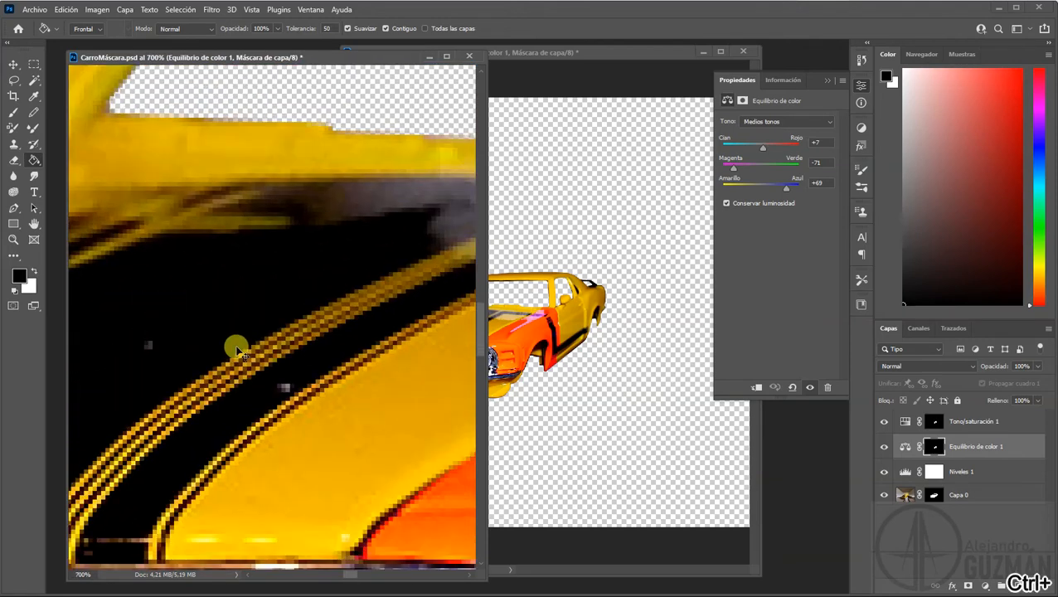
{"action": "key", "text": "ctrl+minus"}
{"action": "left_click_drag", "start_coordinate": [78, 365], "coordinate": [368, 354]}
{"action": "left_click_drag", "start_coordinate": [133, 373], "coordinate": [321, 373]}
{"action": "left_click_drag", "start_coordinate": [399, 354], "coordinate": [458, 330]}
{"action": "left_click_drag", "start_coordinate": [93, 447], "coordinate": [273, 381]}
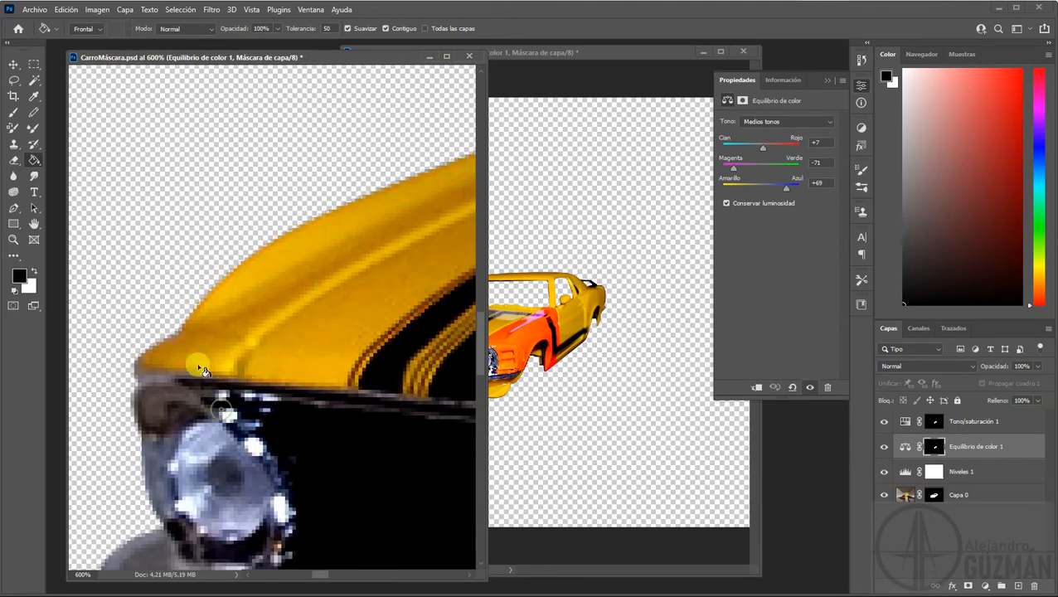
{"action": "left_click_drag", "start_coordinate": [350, 247], "coordinate": [194, 368]}
{"action": "left_click_drag", "start_coordinate": [464, 312], "coordinate": [236, 373]}
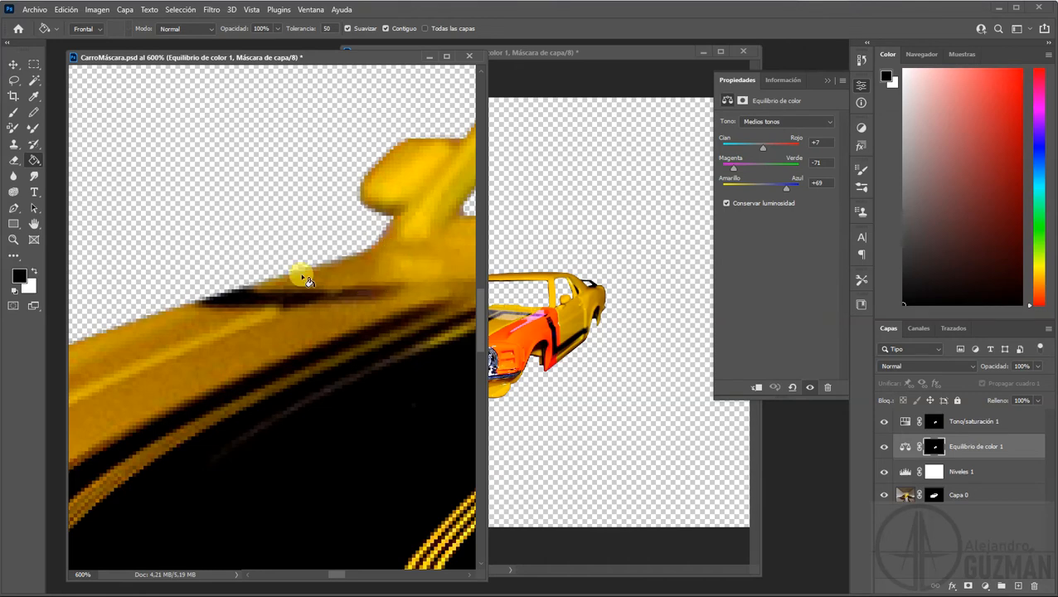
{"action": "left_click", "coordinate": [14, 114]}
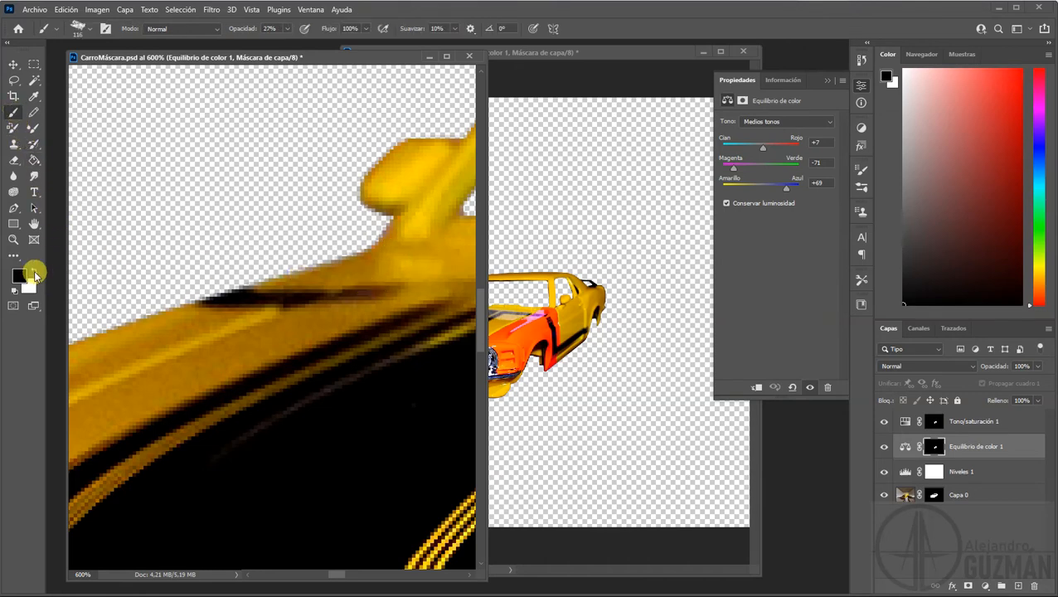
{"action": "left_click", "coordinate": [34, 271]}
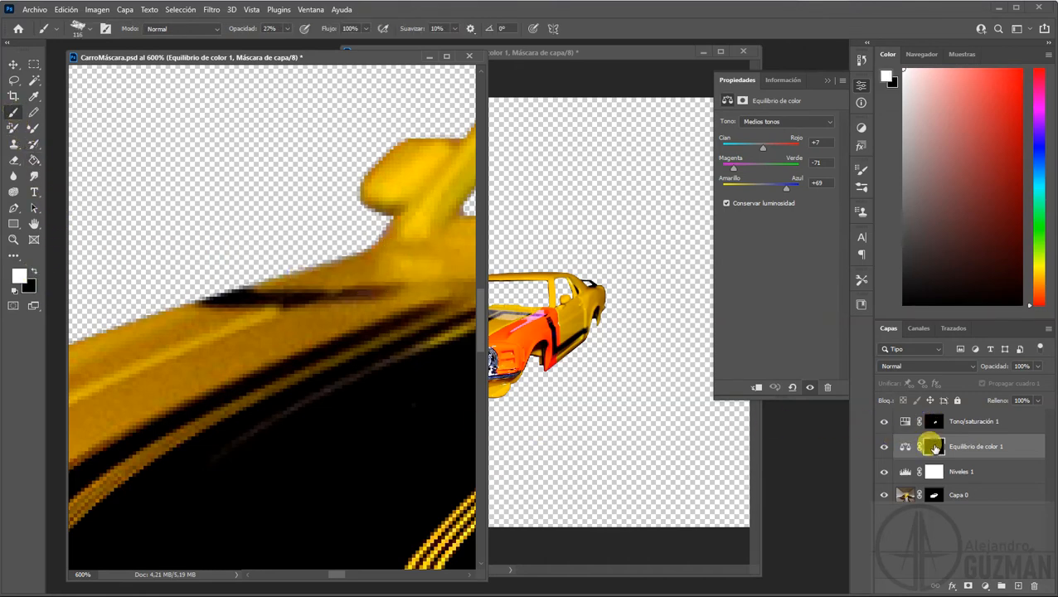
{"action": "right_click", "coordinate": [261, 353]}
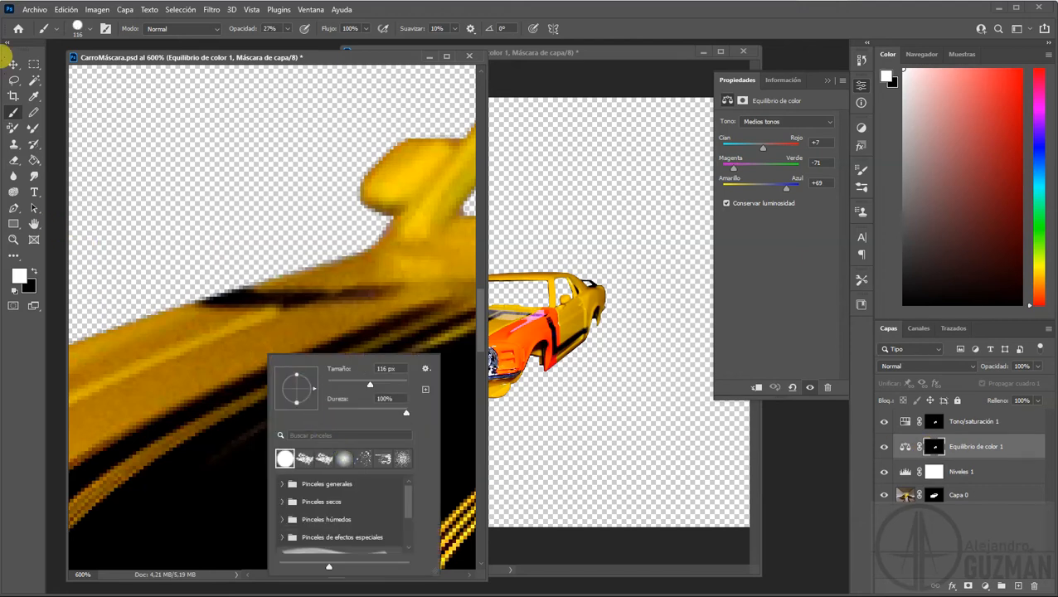
{"action": "left_click_drag", "start_coordinate": [370, 384], "coordinate": [334, 383]}
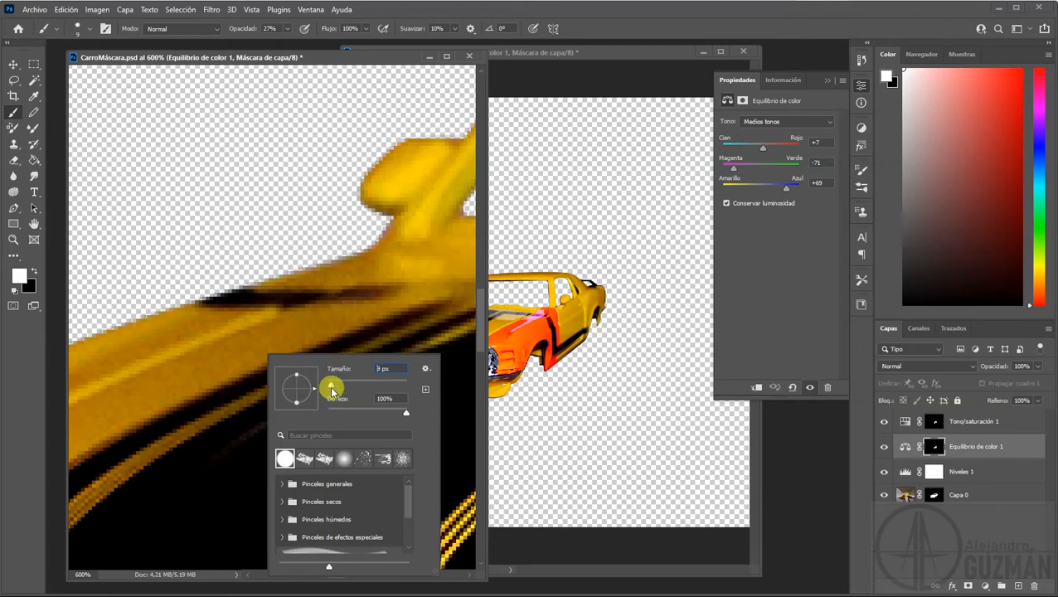
Try a brush stroke on the far fender and undo it, and set the brush to 100% opacity and 4 px
{"action": "left_click", "coordinate": [137, 320]}
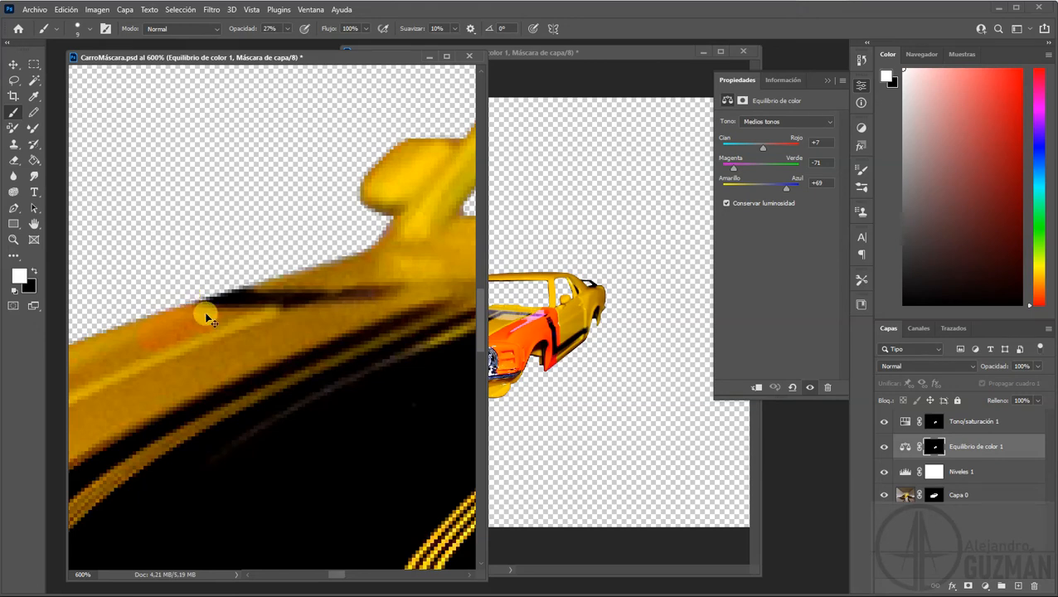
{"action": "key", "text": "ctrl+z"}
{"action": "left_click", "coordinate": [285, 29]}
{"action": "left_click_drag", "start_coordinate": [287, 45], "coordinate": [338, 52]}
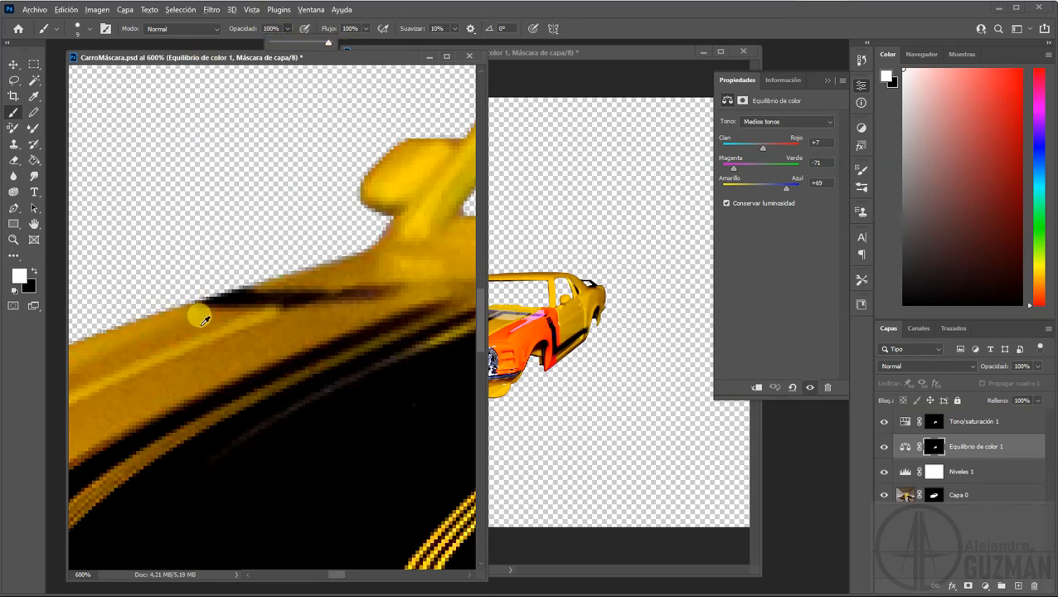
{"action": "left_click_drag", "start_coordinate": [201, 323], "coordinate": [194, 324]}
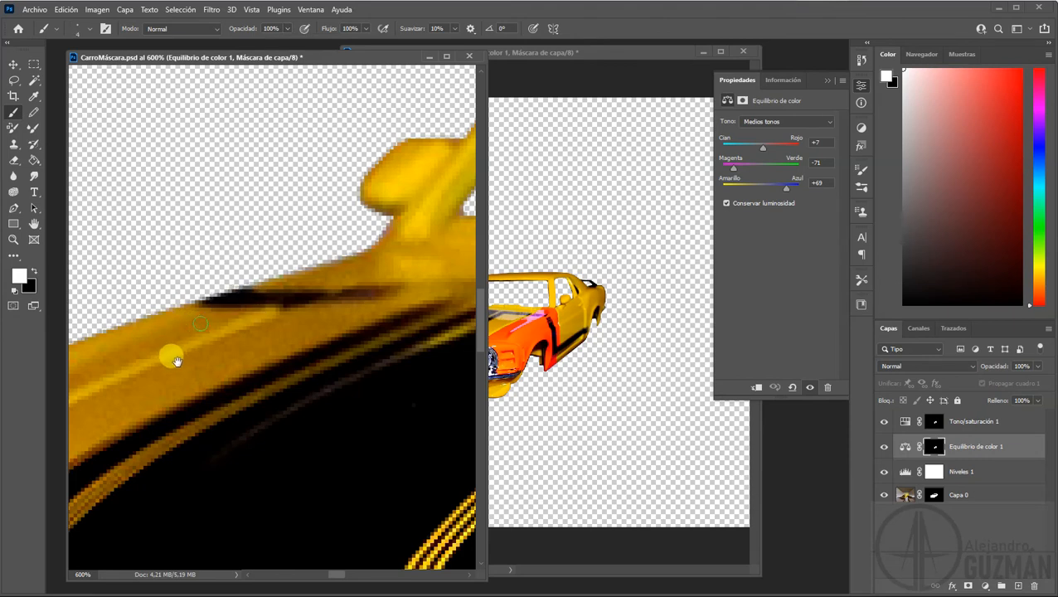
Paint the Color Balance mask white along the car's far front fender, from the headlight corner back to the windshield base
{"action": "left_click_drag", "start_coordinate": [175, 361], "coordinate": [367, 284]}
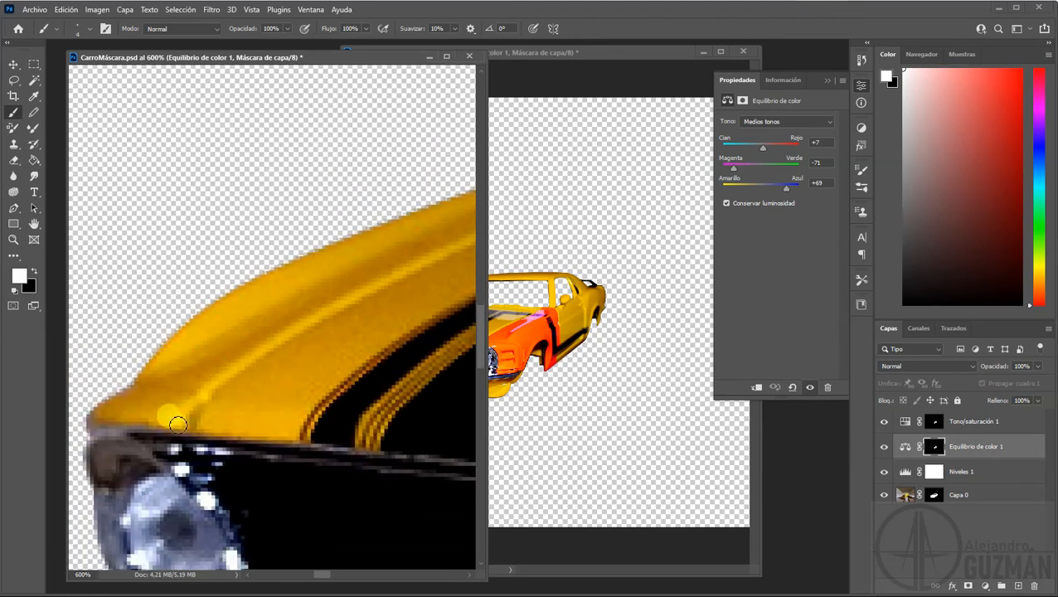
{"action": "mouse_move", "coordinate": [179, 425]}
{"action": "left_mouse_down"}
{"action": "mouse_move", "coordinate": [218, 378]}
{"action": "mouse_move", "coordinate": [171, 419]}
{"action": "mouse_move", "coordinate": [100, 421]}
{"action": "mouse_move", "coordinate": [121, 402]}
{"action": "mouse_move", "coordinate": [115, 412]}
{"action": "mouse_move", "coordinate": [146, 413]}
{"action": "mouse_move", "coordinate": [123, 413]}
{"action": "mouse_move", "coordinate": [189, 381]}
{"action": "mouse_move", "coordinate": [159, 406]}
{"action": "mouse_move", "coordinate": [248, 352]}
{"action": "mouse_move", "coordinate": [196, 400]}
{"action": "mouse_move", "coordinate": [193, 378]}
{"action": "mouse_move", "coordinate": [156, 396]}
{"action": "mouse_move", "coordinate": [179, 373]}
{"action": "mouse_move", "coordinate": [131, 400]}
{"action": "mouse_move", "coordinate": [220, 316]}
{"action": "mouse_move", "coordinate": [186, 364]}
{"action": "mouse_move", "coordinate": [240, 306]}
{"action": "mouse_move", "coordinate": [168, 380]}
{"action": "mouse_move", "coordinate": [274, 308]}
{"action": "mouse_move", "coordinate": [289, 311]}
{"action": "mouse_move", "coordinate": [237, 347]}
{"action": "mouse_move", "coordinate": [291, 326]}
{"action": "mouse_move", "coordinate": [212, 371]}
{"action": "mouse_move", "coordinate": [298, 309]}
{"action": "mouse_move", "coordinate": [289, 327]}
{"action": "mouse_move", "coordinate": [278, 307]}
{"action": "mouse_move", "coordinate": [255, 316]}
{"action": "mouse_move", "coordinate": [259, 300]}
{"action": "mouse_move", "coordinate": [238, 313]}
{"action": "mouse_move", "coordinate": [251, 293]}
{"action": "mouse_move", "coordinate": [295, 279]}
{"action": "mouse_move", "coordinate": [267, 286]}
{"action": "mouse_move", "coordinate": [266, 308]}
{"action": "mouse_move", "coordinate": [284, 290]}
{"action": "mouse_move", "coordinate": [291, 341]}
{"action": "left_mouse_up"}
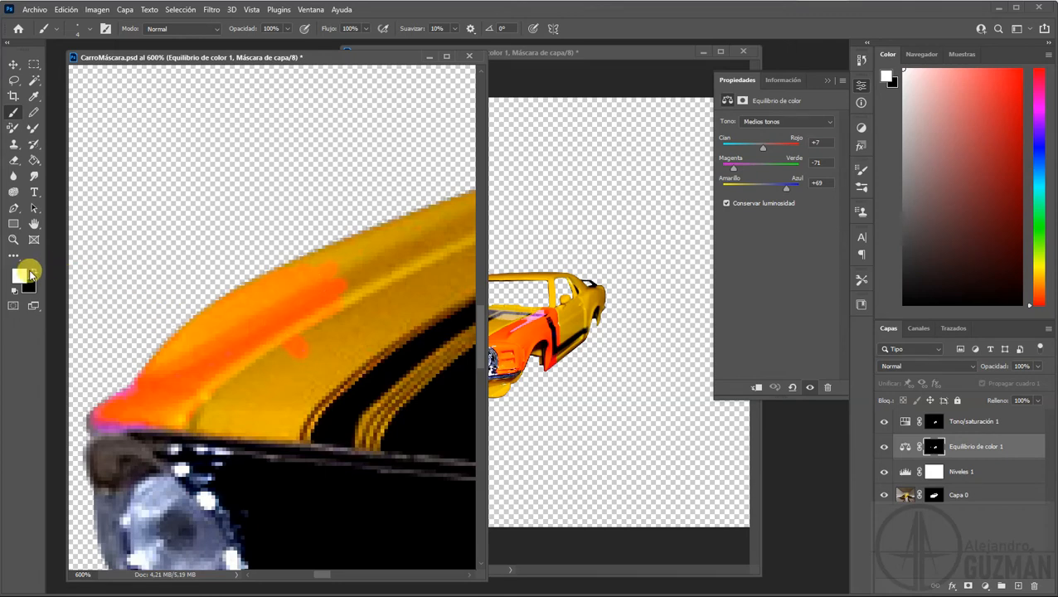
{"action": "left_click_drag", "start_coordinate": [309, 340], "coordinate": [301, 348]}
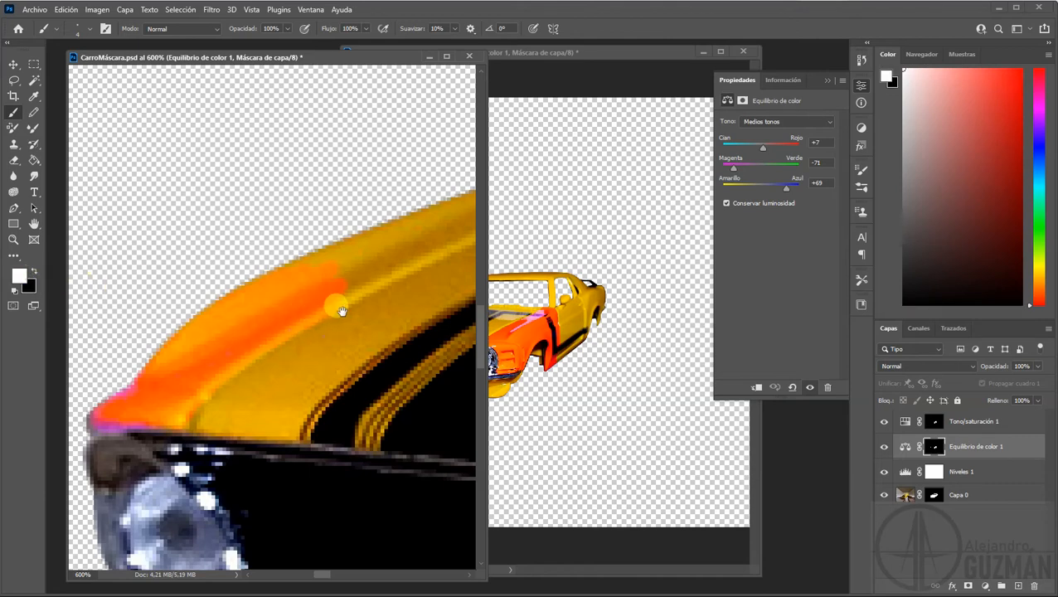
{"action": "mouse_move", "coordinate": [341, 311]}
{"action": "left_mouse_down"}
{"action": "mouse_move", "coordinate": [301, 321]}
{"action": "mouse_move", "coordinate": [209, 380]}
{"action": "mouse_move", "coordinate": [295, 323]}
{"action": "left_mouse_up"}
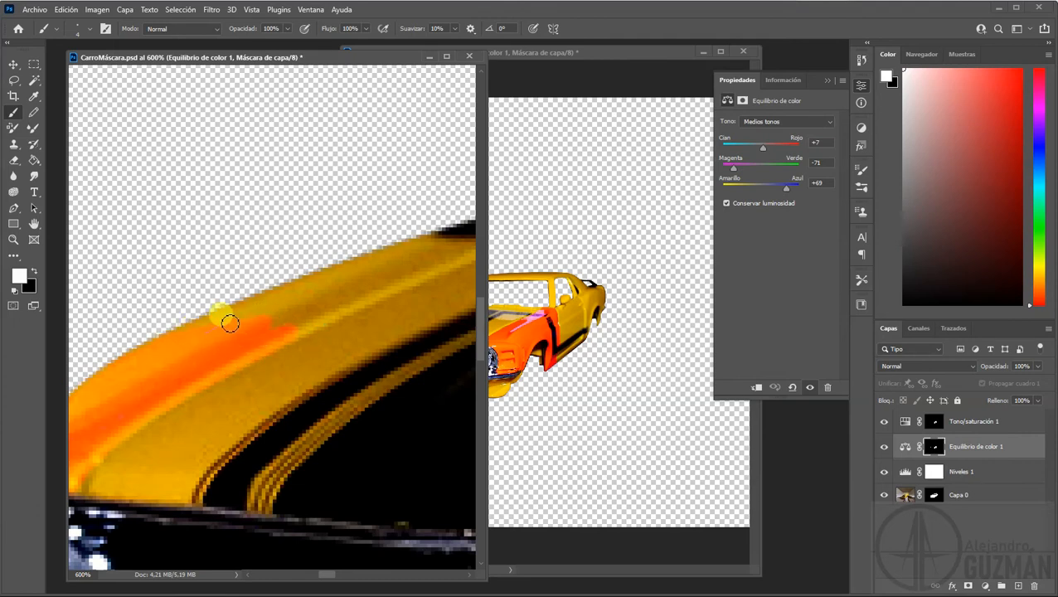
{"action": "mouse_move", "coordinate": [230, 324]}
{"action": "left_mouse_down"}
{"action": "mouse_move", "coordinate": [309, 288]}
{"action": "mouse_move", "coordinate": [283, 295]}
{"action": "mouse_move", "coordinate": [263, 308]}
{"action": "mouse_move", "coordinate": [321, 292]}
{"action": "mouse_move", "coordinate": [306, 309]}
{"action": "mouse_move", "coordinate": [315, 311]}
{"action": "mouse_move", "coordinate": [285, 327]}
{"action": "mouse_move", "coordinate": [318, 316]}
{"action": "mouse_move", "coordinate": [295, 329]}
{"action": "mouse_move", "coordinate": [416, 275]}
{"action": "mouse_move", "coordinate": [318, 307]}
{"action": "mouse_move", "coordinate": [329, 301]}
{"action": "mouse_move", "coordinate": [387, 281]}
{"action": "mouse_move", "coordinate": [362, 306]}
{"action": "mouse_move", "coordinate": [250, 360]}
{"action": "mouse_move", "coordinate": [207, 355]}
{"action": "mouse_move", "coordinate": [196, 341]}
{"action": "mouse_move", "coordinate": [262, 322]}
{"action": "mouse_move", "coordinate": [176, 346]}
{"action": "mouse_move", "coordinate": [220, 323]}
{"action": "mouse_move", "coordinate": [202, 327]}
{"action": "mouse_move", "coordinate": [339, 282]}
{"action": "mouse_move", "coordinate": [271, 319]}
{"action": "mouse_move", "coordinate": [281, 315]}
{"action": "mouse_move", "coordinate": [266, 311]}
{"action": "mouse_move", "coordinate": [319, 301]}
{"action": "mouse_move", "coordinate": [276, 328]}
{"action": "mouse_move", "coordinate": [246, 328]}
{"action": "mouse_move", "coordinate": [314, 307]}
{"action": "mouse_move", "coordinate": [306, 312]}
{"action": "mouse_move", "coordinate": [359, 276]}
{"action": "mouse_move", "coordinate": [417, 273]}
{"action": "mouse_move", "coordinate": [340, 282]}
{"action": "mouse_move", "coordinate": [347, 274]}
{"action": "mouse_move", "coordinate": [397, 255]}
{"action": "mouse_move", "coordinate": [390, 276]}
{"action": "mouse_move", "coordinate": [432, 255]}
{"action": "mouse_move", "coordinate": [179, 369]}
{"action": "left_mouse_up"}
{"action": "mouse_move", "coordinate": [272, 338]}
{"action": "left_mouse_down"}
{"action": "mouse_move", "coordinate": [326, 318]}
{"action": "mouse_move", "coordinate": [313, 311]}
{"action": "mouse_move", "coordinate": [247, 332]}
{"action": "mouse_move", "coordinate": [295, 317]}
{"action": "mouse_move", "coordinate": [259, 324]}
{"action": "mouse_move", "coordinate": [317, 315]}
{"action": "mouse_move", "coordinate": [220, 347]}
{"action": "mouse_move", "coordinate": [260, 335]}
{"action": "left_mouse_up"}
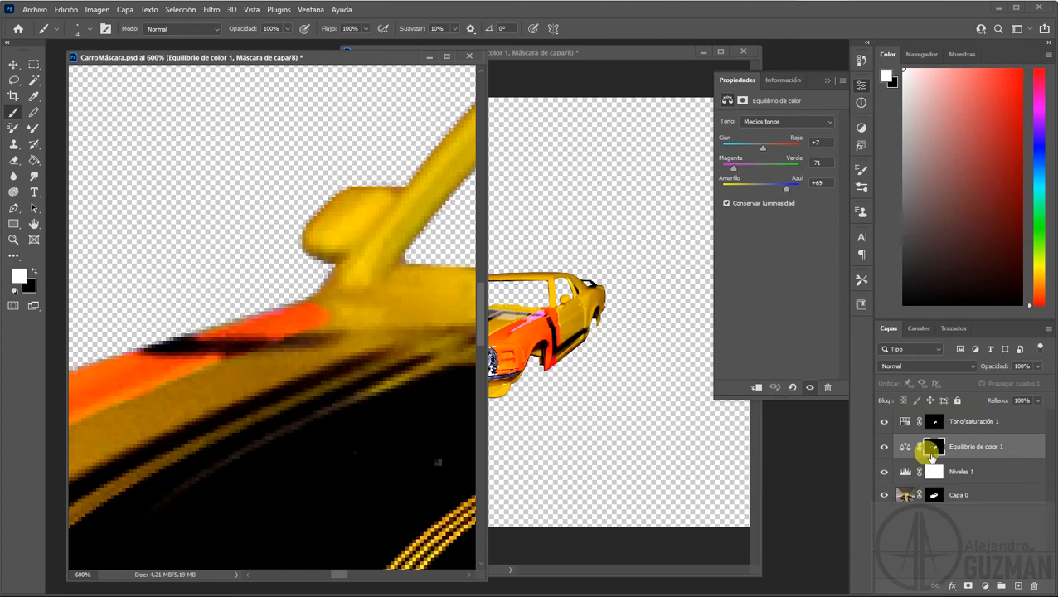
Load the Color Balance layer's mask as a selection in the 66.7% document window
{"action": "left_click_drag", "start_coordinate": [934, 447], "coordinate": [935, 424]}
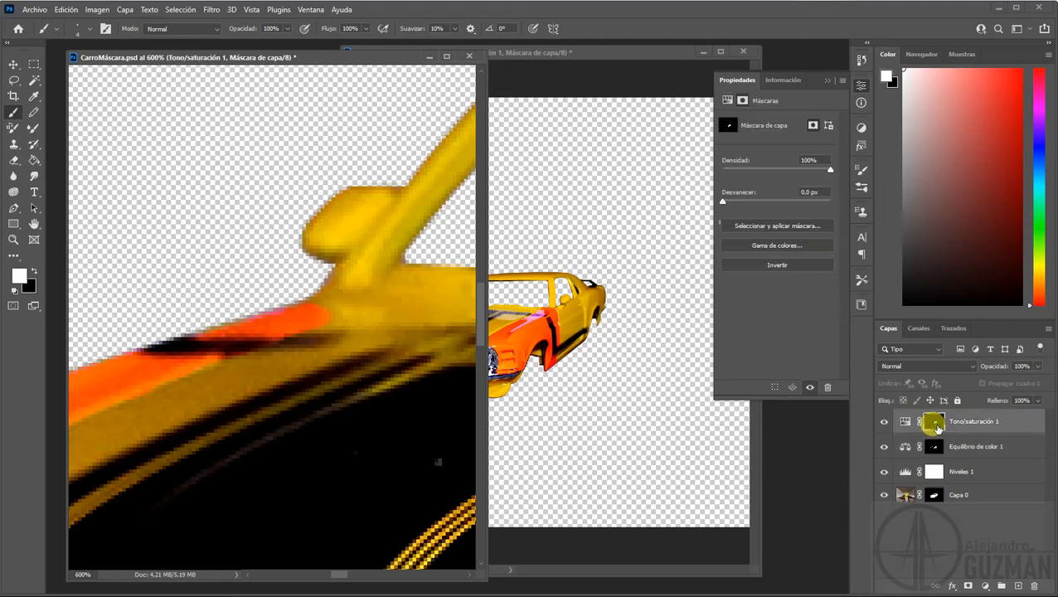
{"action": "left_click", "coordinate": [583, 53]}
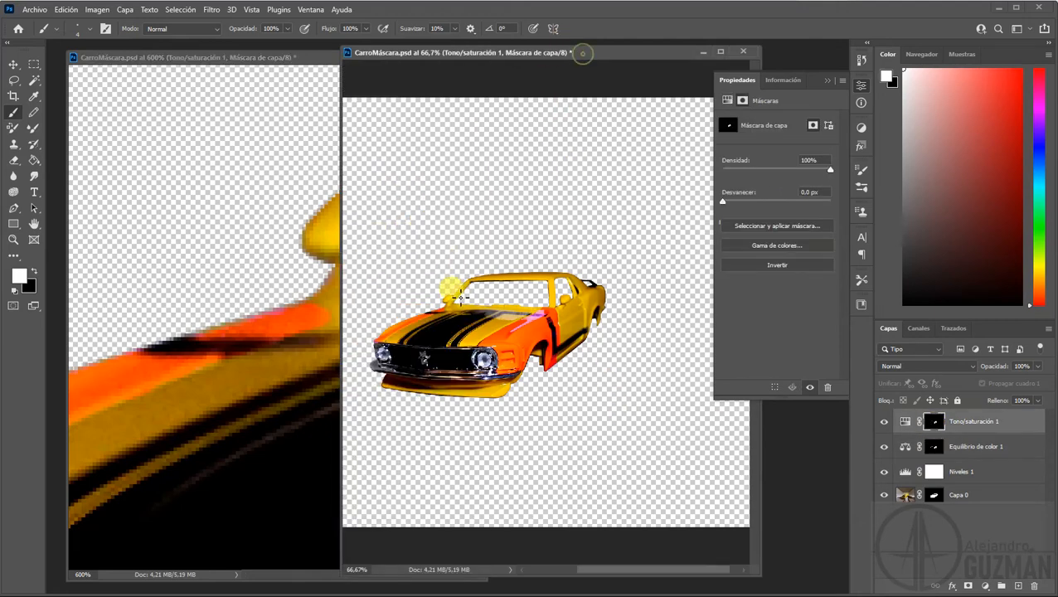
{"action": "left_click", "coordinate": [941, 444]}
{"action": "left_click", "coordinate": [1047, 330]}
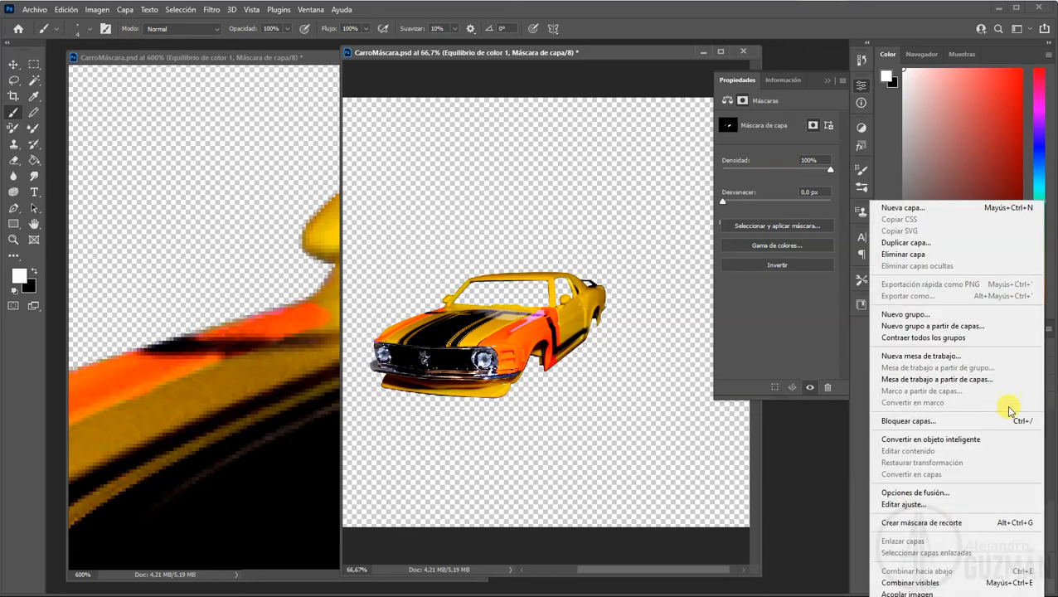
{"action": "left_click", "coordinate": [864, 504]}
{"action": "right_click", "coordinate": [937, 449]}
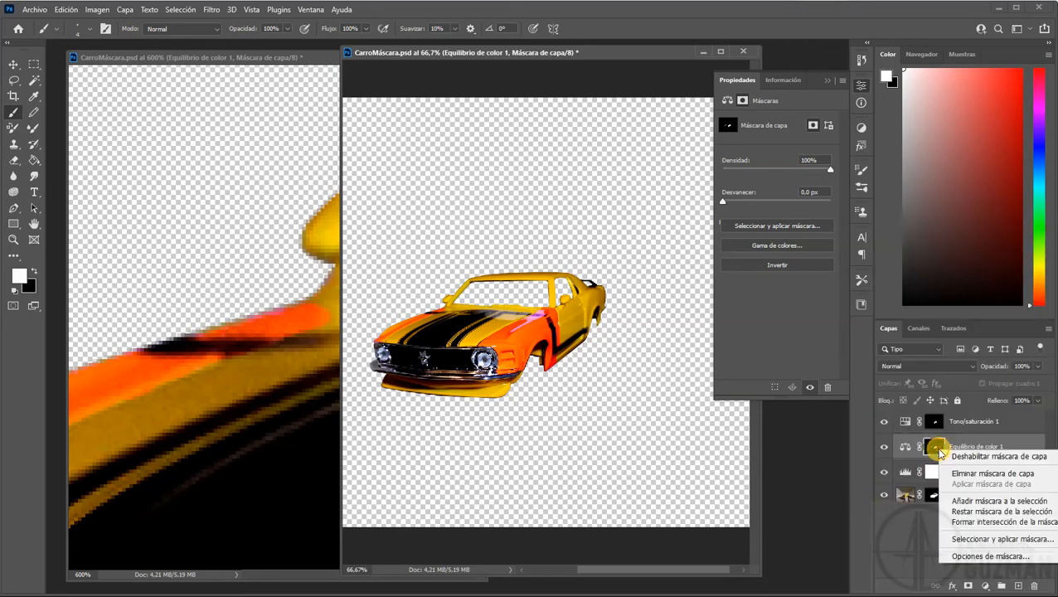
{"action": "left_click", "coordinate": [970, 501]}
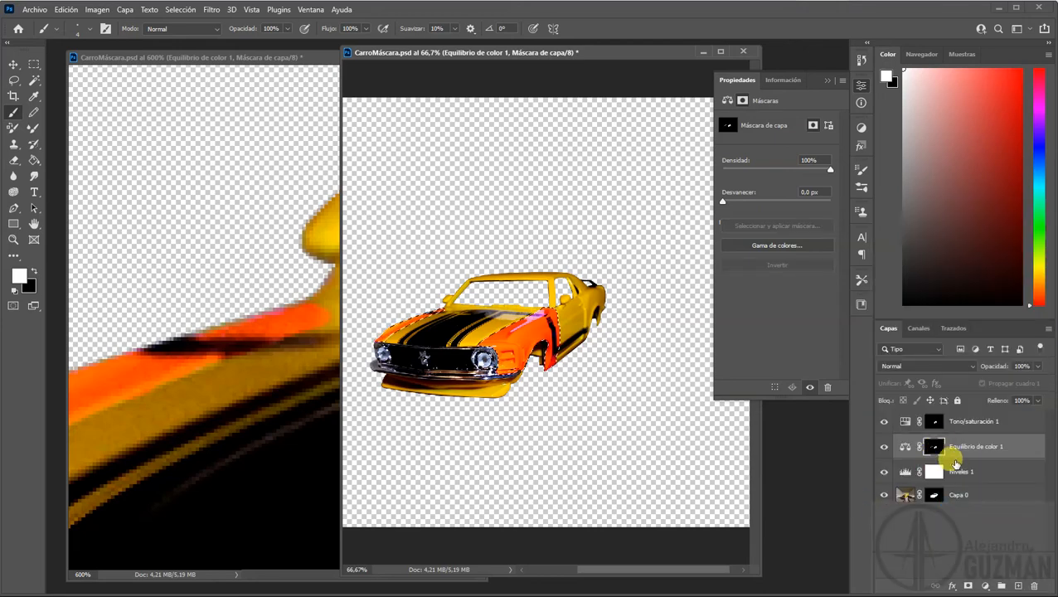
Fill the selected far fender with white on the Hue/Saturation layer's mask using the Paint Bucket, and deselect
{"action": "left_click", "coordinate": [936, 423]}
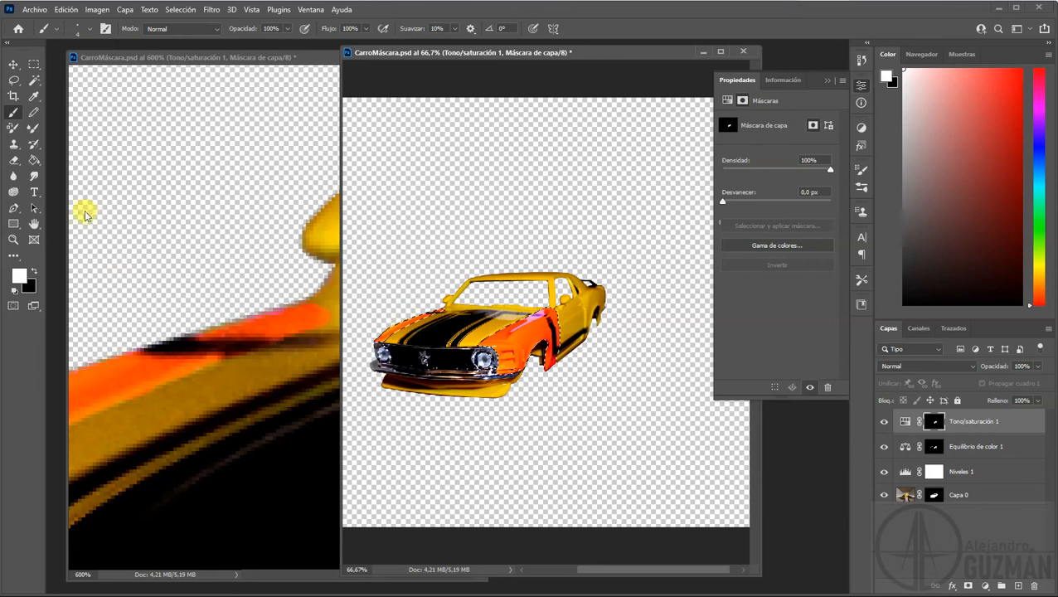
{"action": "left_click", "coordinate": [34, 160]}
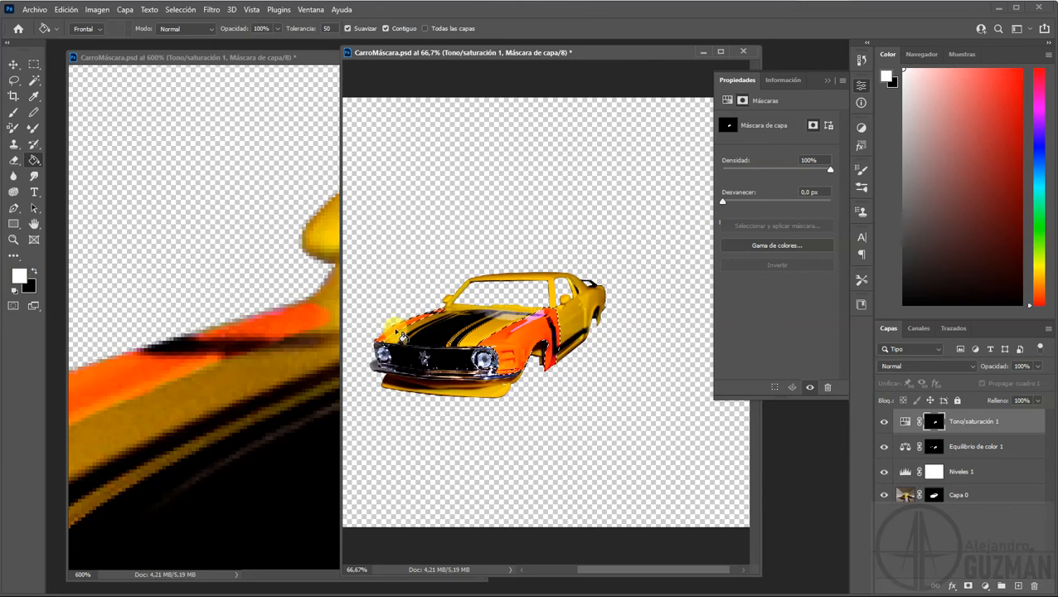
{"action": "left_click", "coordinate": [400, 334]}
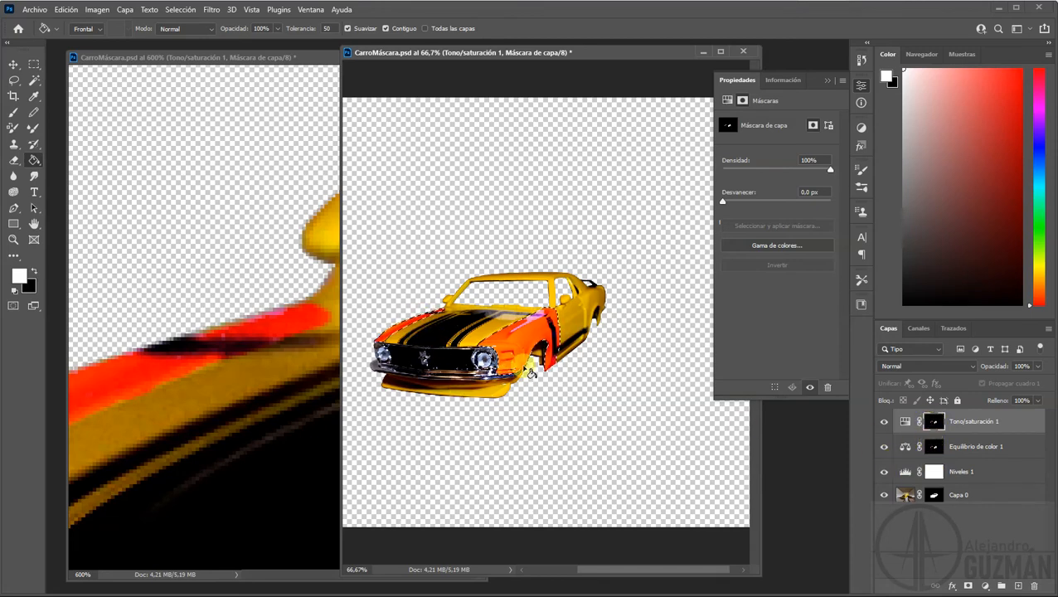
{"action": "left_click", "coordinate": [579, 54]}
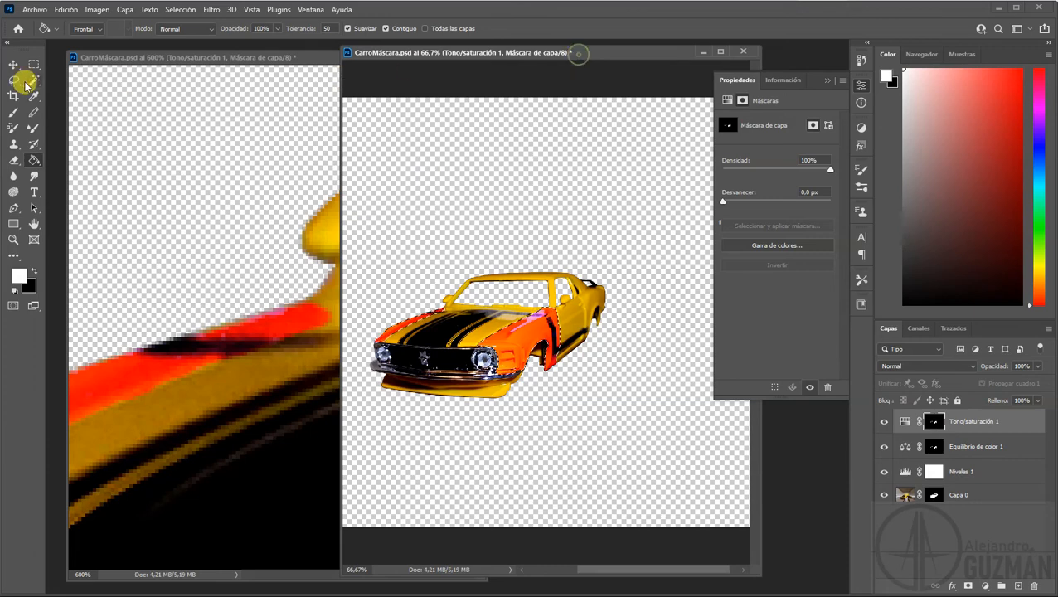
{"action": "key", "text": "ctrl+d"}
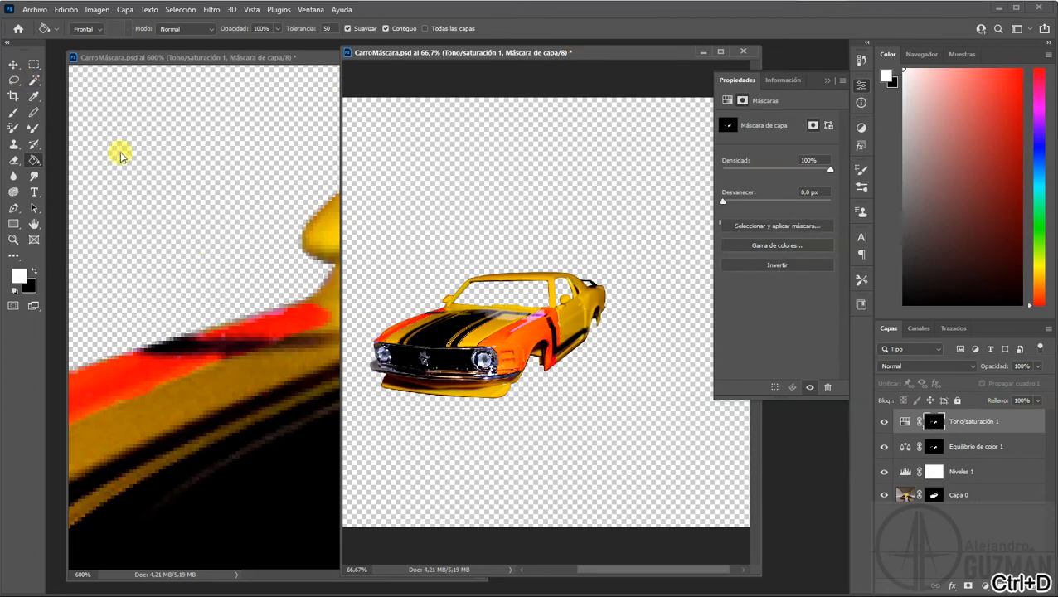
Switch to the Move tool and save the document
{"action": "left_click", "coordinate": [13, 63]}
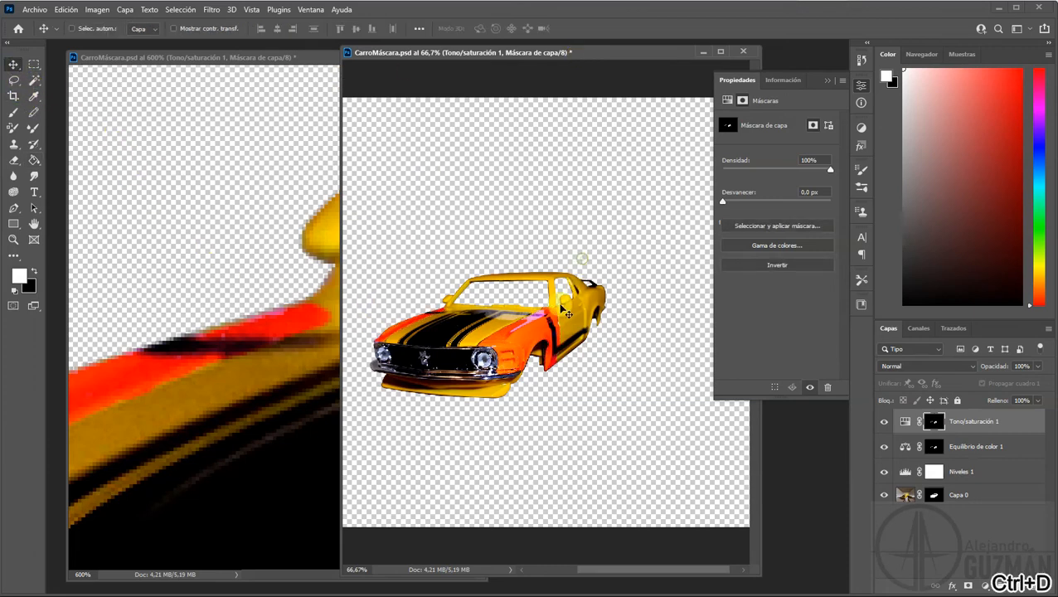
{"action": "key", "text": "ctrl+s"}
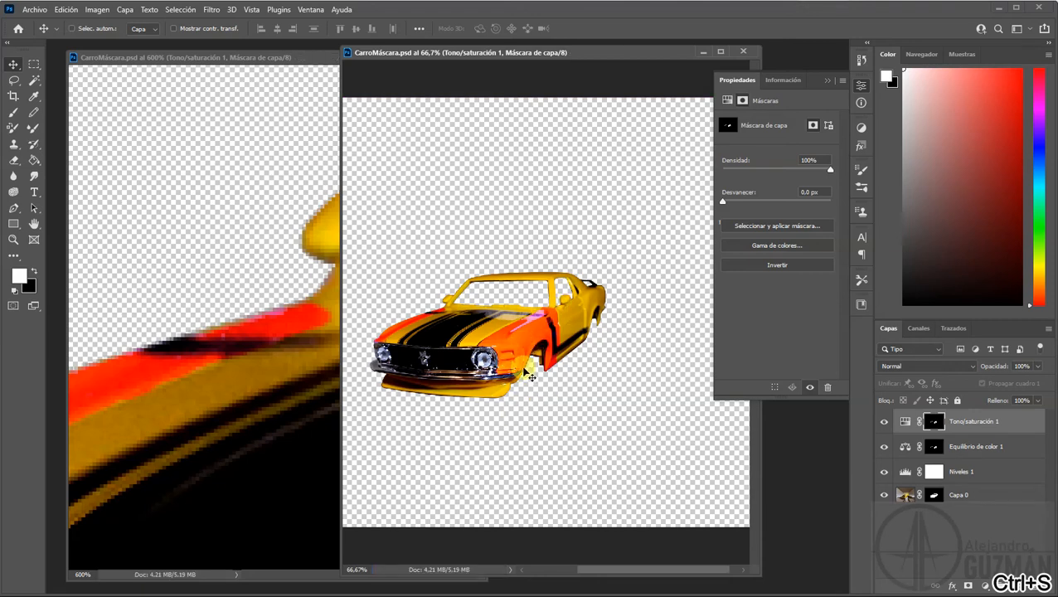
{"action": "left_click_drag", "start_coordinate": [499, 358], "coordinate": [540, 358]}
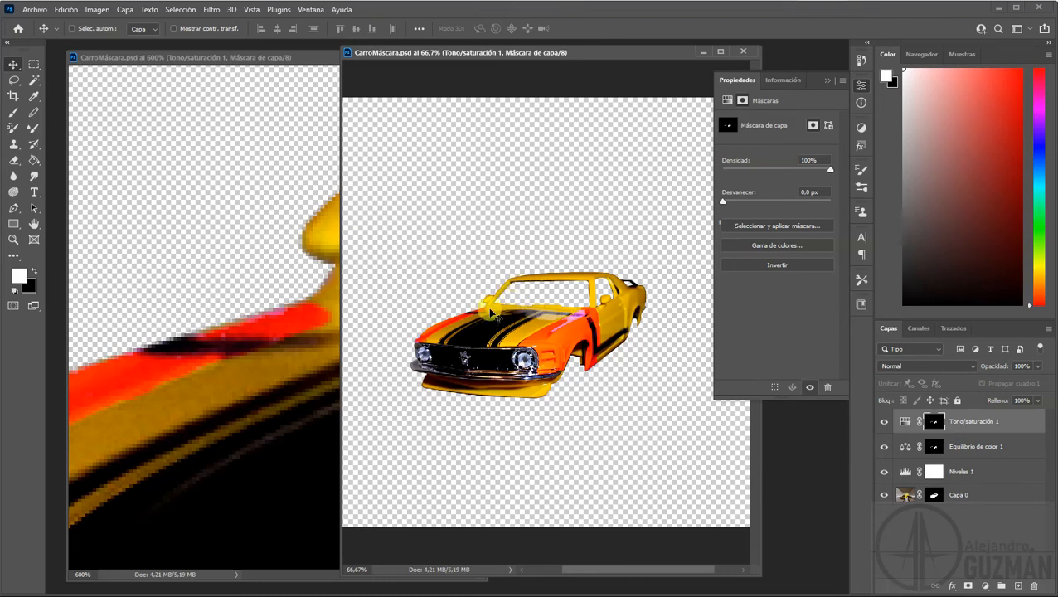
Examine the Hue/Saturation mask channel as a red overlay on the car and return to the layers
{"action": "left_click", "coordinate": [920, 328]}
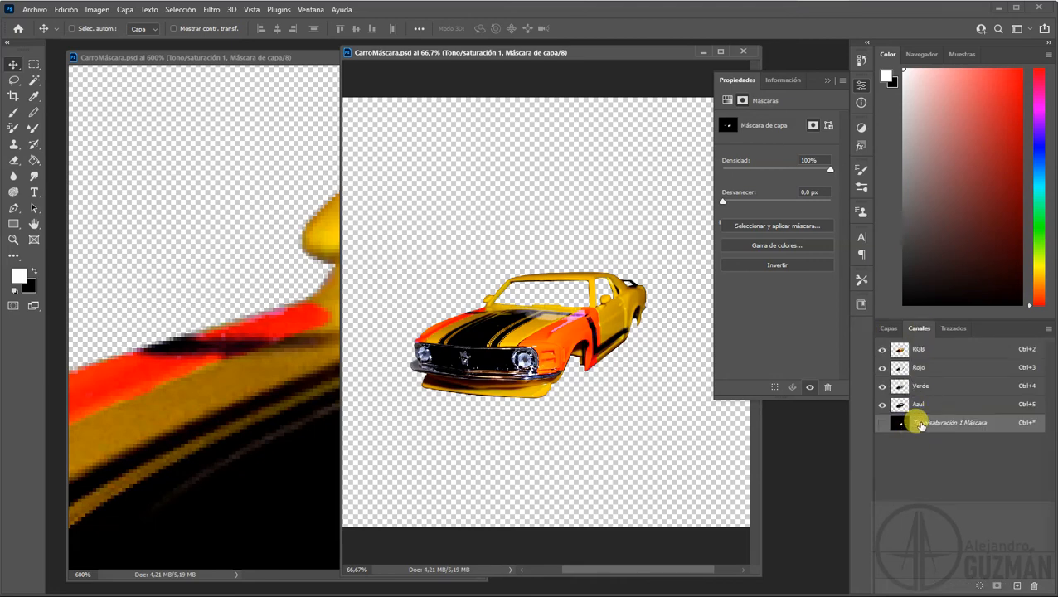
{"action": "left_click", "coordinate": [882, 423]}
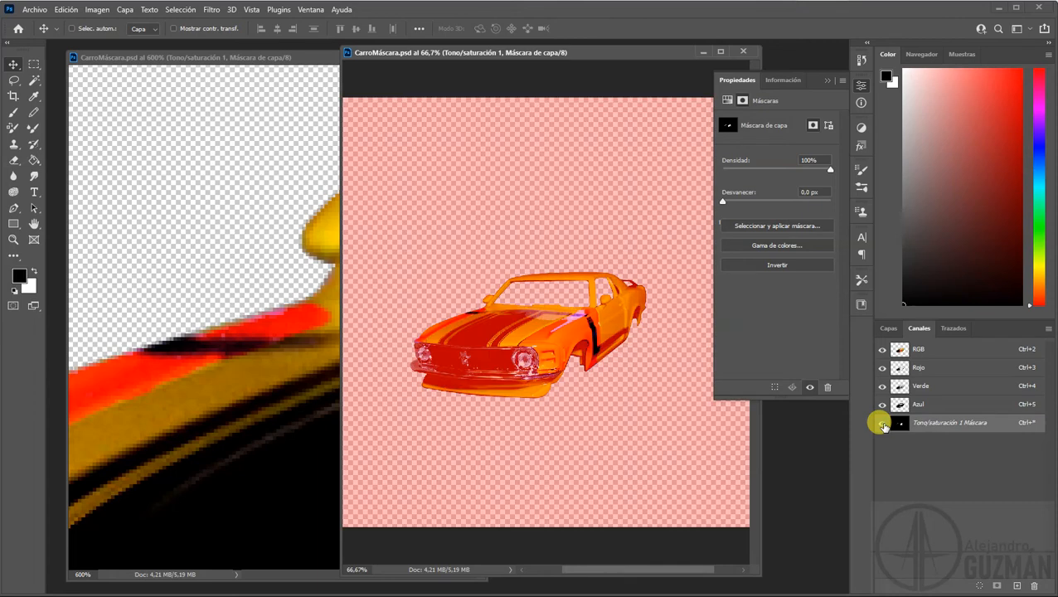
{"action": "left_click", "coordinate": [881, 421]}
{"action": "left_click", "coordinate": [900, 428]}
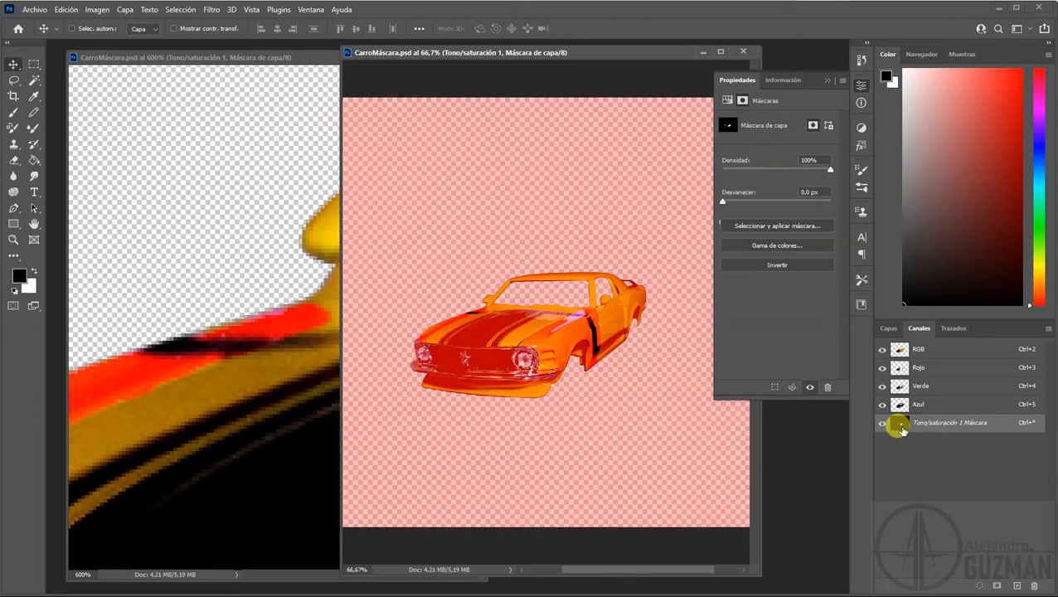
{"action": "left_click", "coordinate": [879, 423]}
{"action": "left_click", "coordinate": [882, 425]}
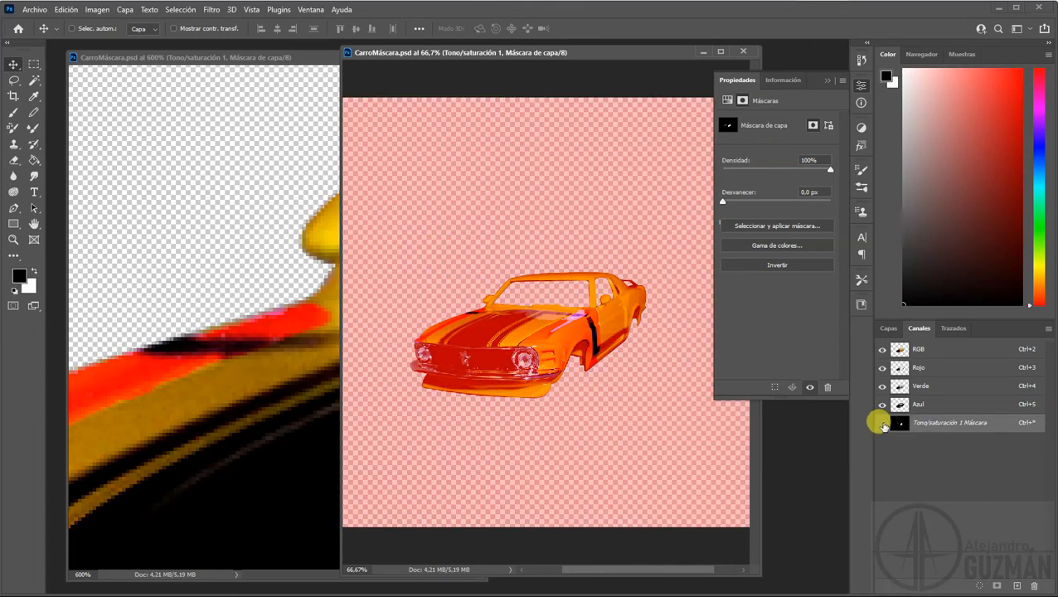
{"action": "left_click", "coordinate": [884, 425]}
{"action": "left_click", "coordinate": [889, 328]}
Create a new empty alpha channel while Capa 0's mask is selected, and make that layer mask active again
{"action": "left_click", "coordinate": [933, 496]}
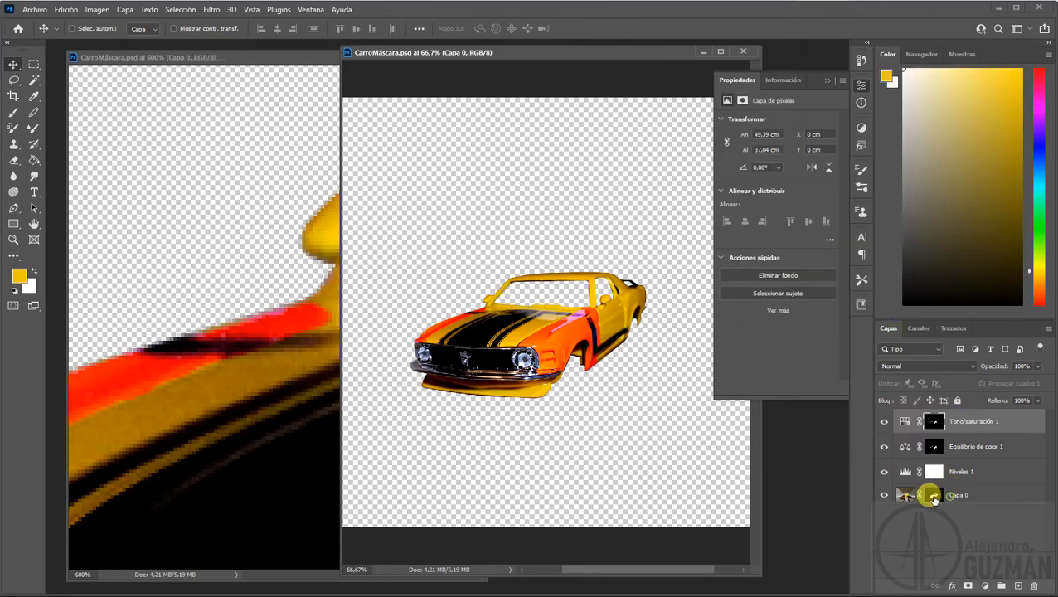
{"action": "left_click", "coordinate": [932, 495]}
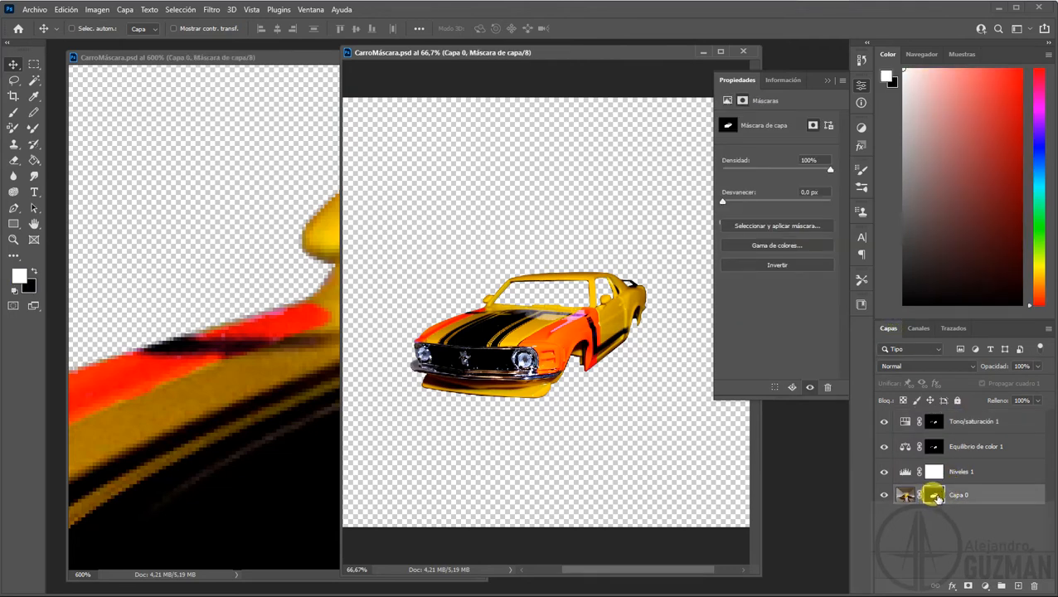
{"action": "left_click", "coordinate": [920, 330]}
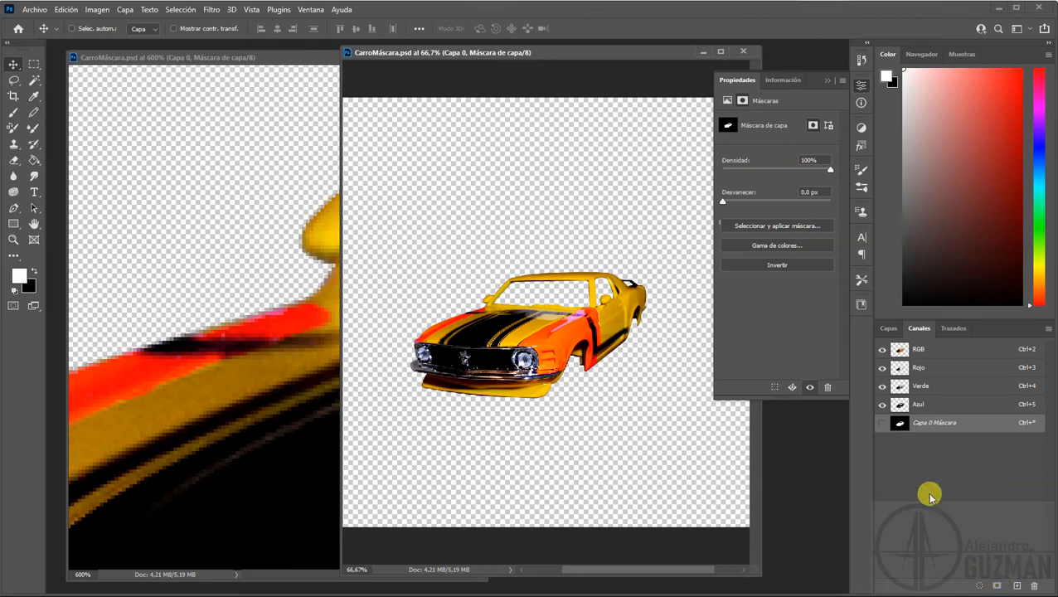
{"action": "left_click", "coordinate": [1017, 585]}
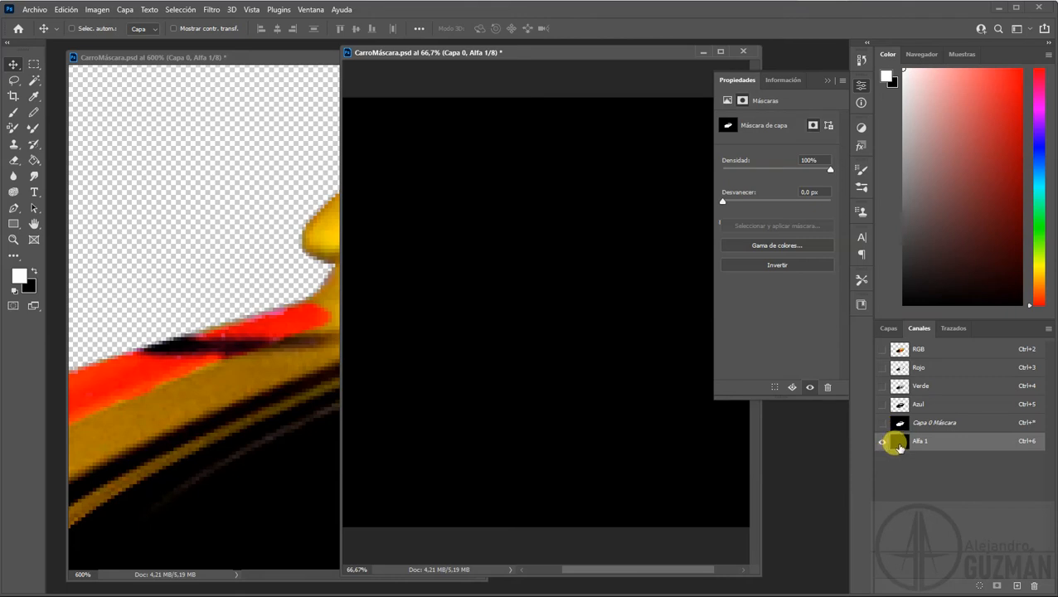
{"action": "left_click", "coordinate": [886, 328]}
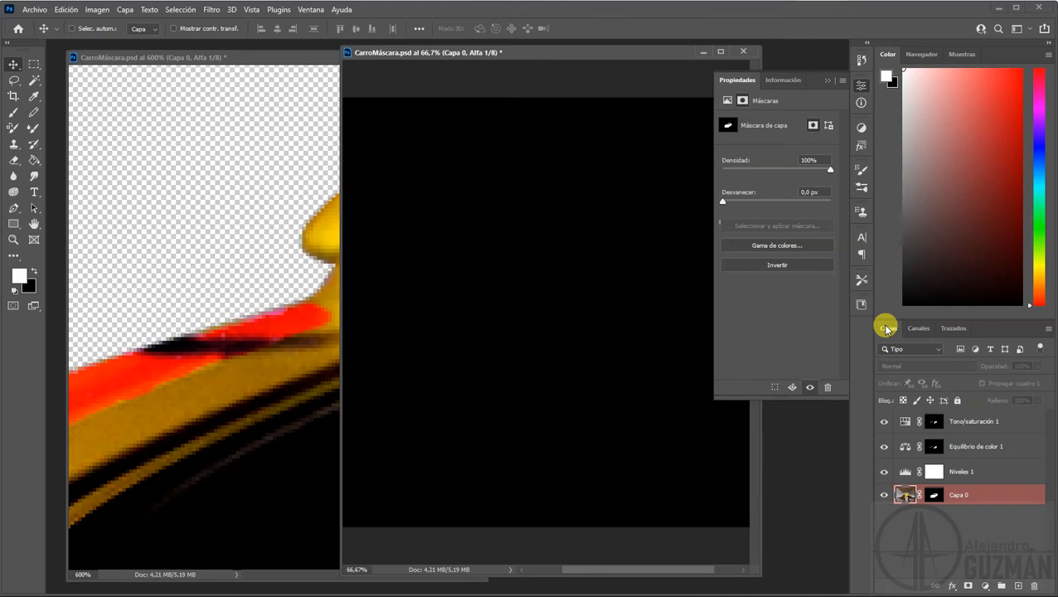
{"action": "left_click", "coordinate": [934, 495]}
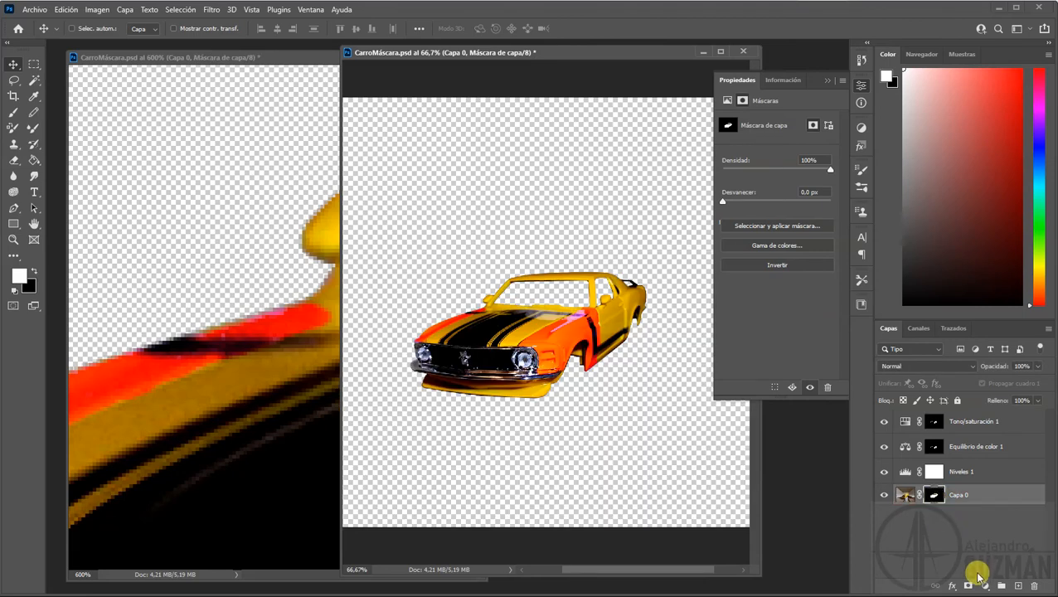
Load the saved work path of the near front fender as a selection
{"action": "left_click", "coordinate": [953, 328]}
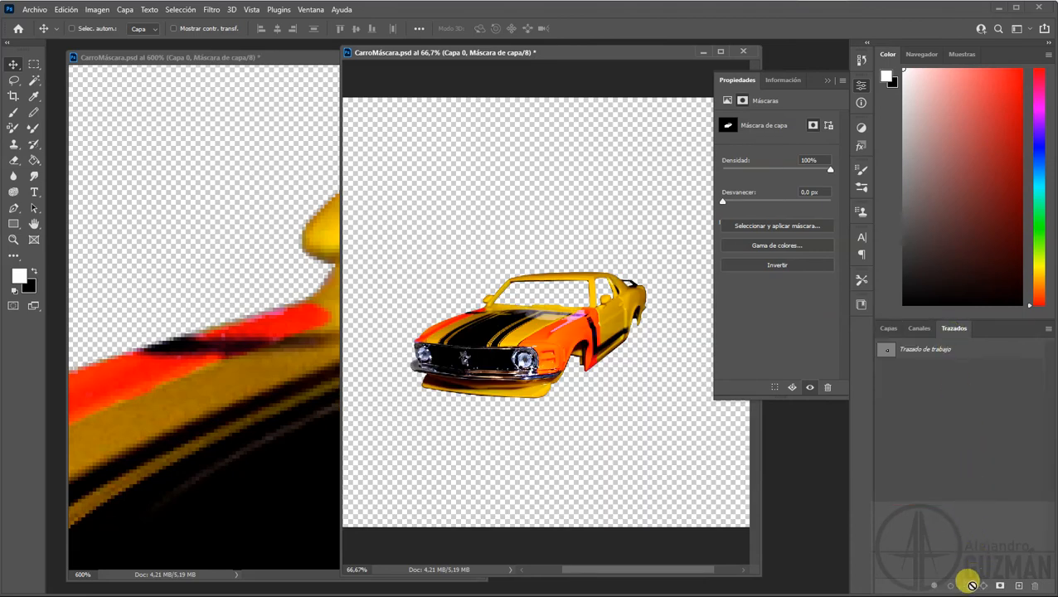
{"action": "left_click", "coordinate": [908, 347]}
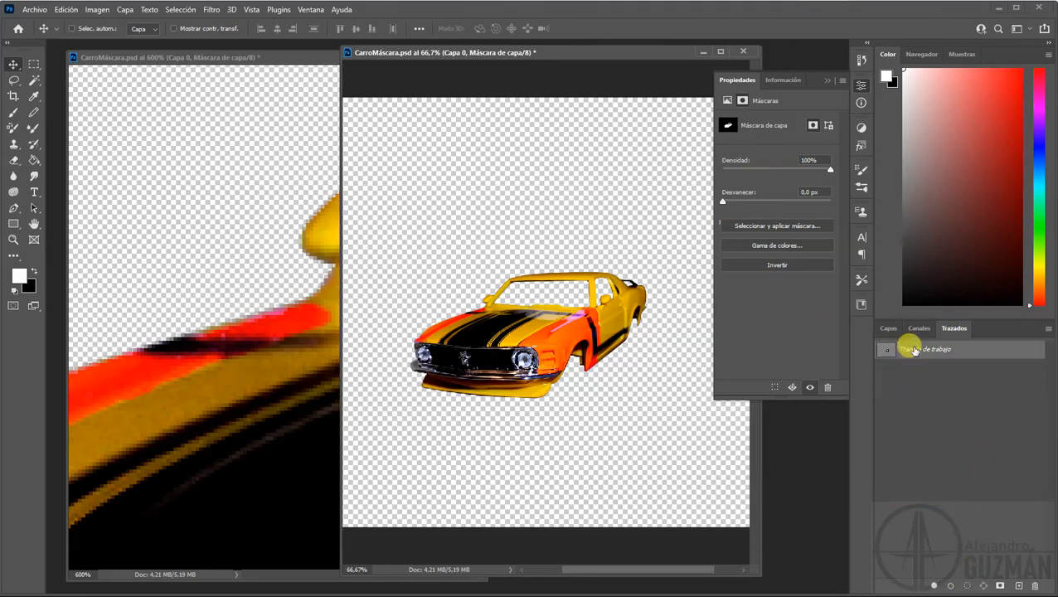
{"action": "left_click", "coordinate": [966, 586]}
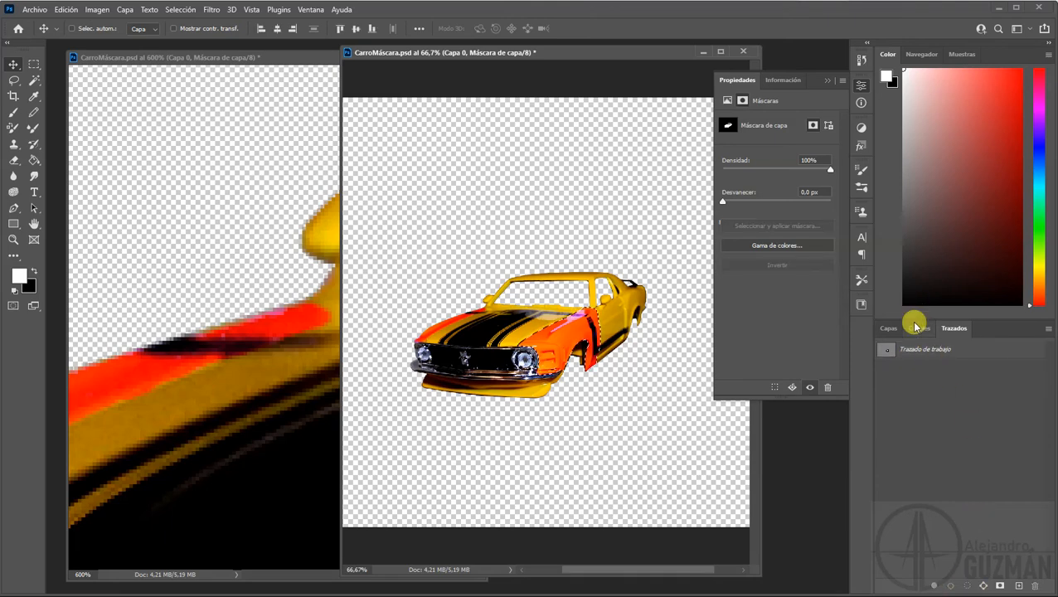
View the Alfa 1 channel against the fender selection, and display the Capa 0 mask channel alone
{"action": "left_click", "coordinate": [915, 328]}
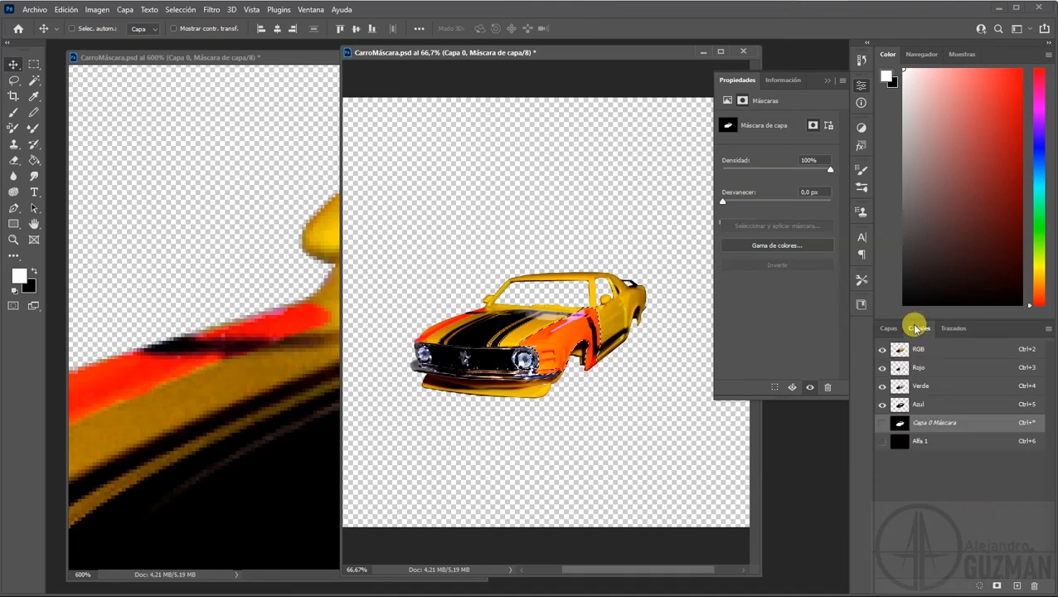
{"action": "left_click", "coordinate": [923, 444]}
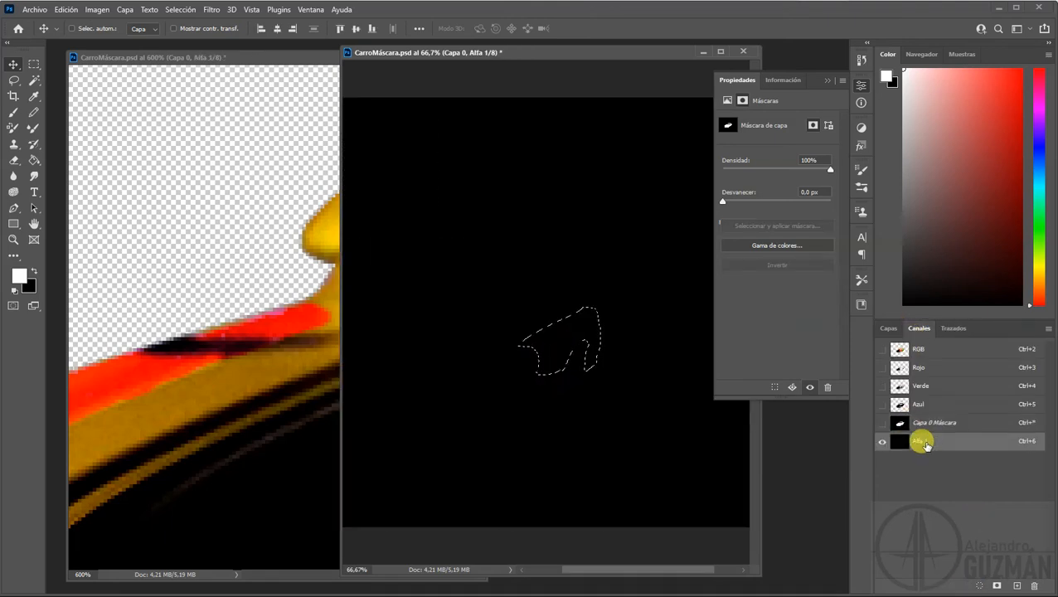
{"action": "left_click", "coordinate": [922, 426]}
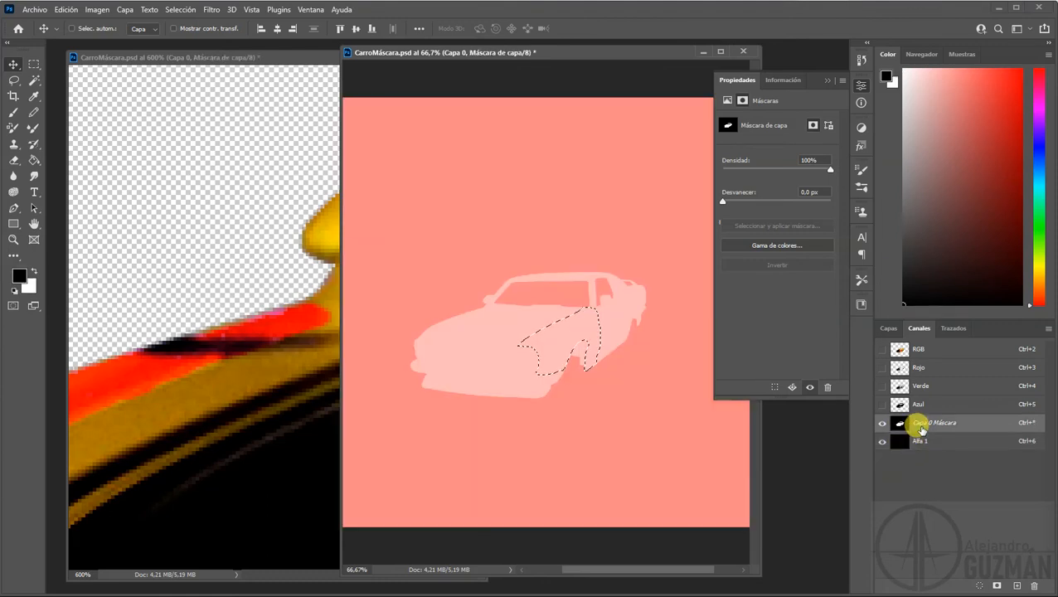
{"action": "left_click", "coordinate": [882, 441]}
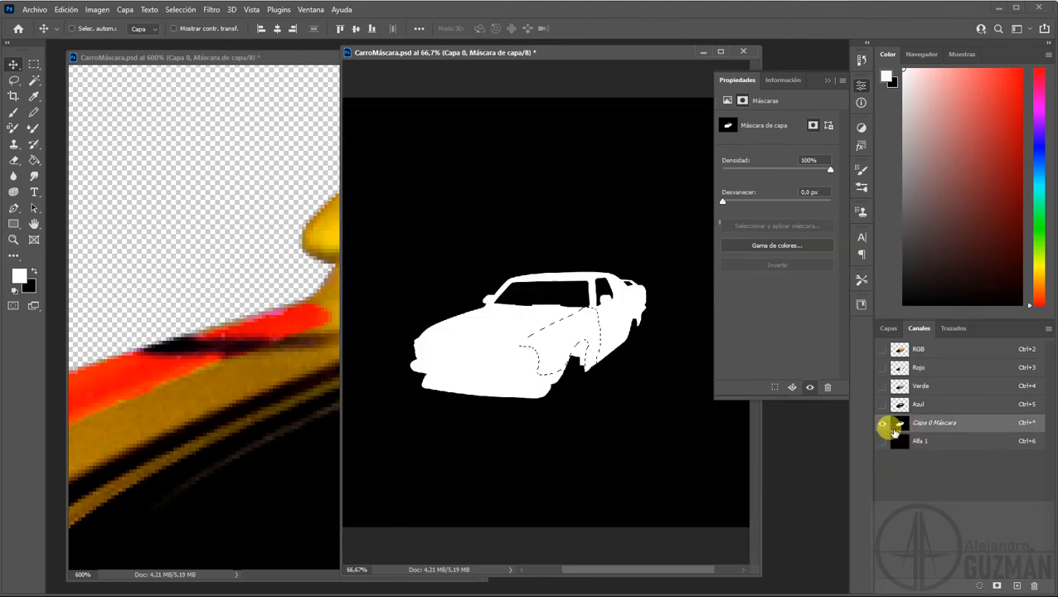
Compare the Equilibrio de color 1 mask with Capa 0's mask and image, leaving Capa 0's mask active
{"action": "left_click", "coordinate": [887, 328]}
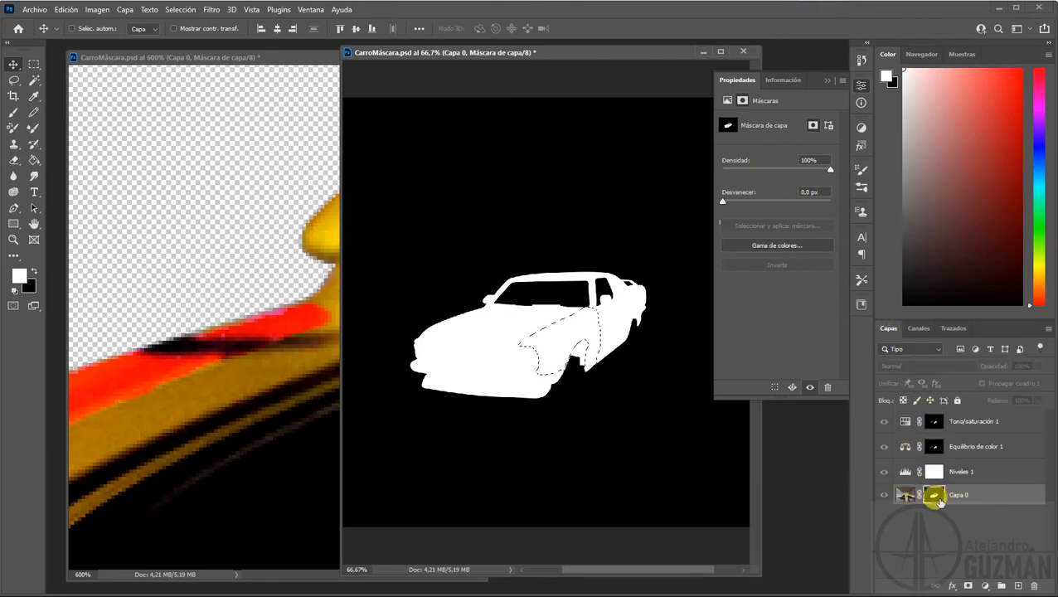
{"action": "left_click", "coordinate": [934, 446]}
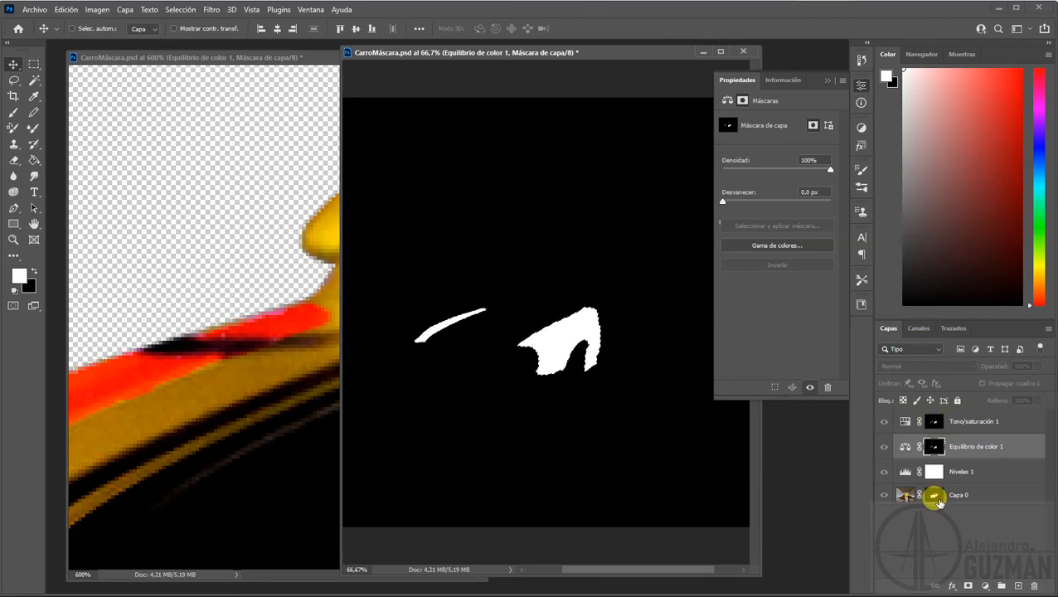
{"action": "left_click", "coordinate": [934, 495]}
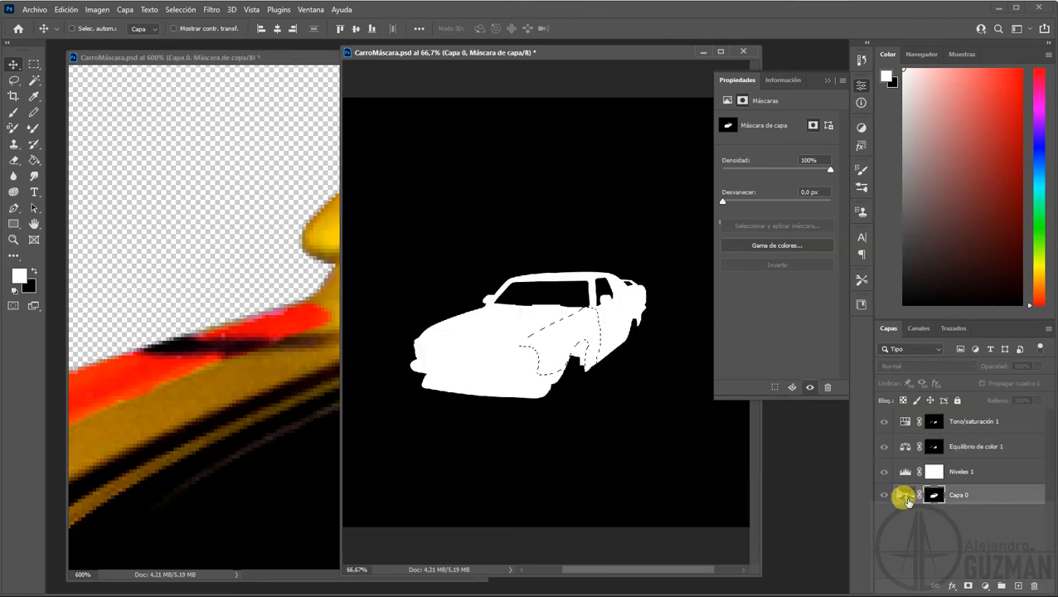
{"action": "left_click", "coordinate": [905, 496]}
{"action": "left_click", "coordinate": [932, 495]}
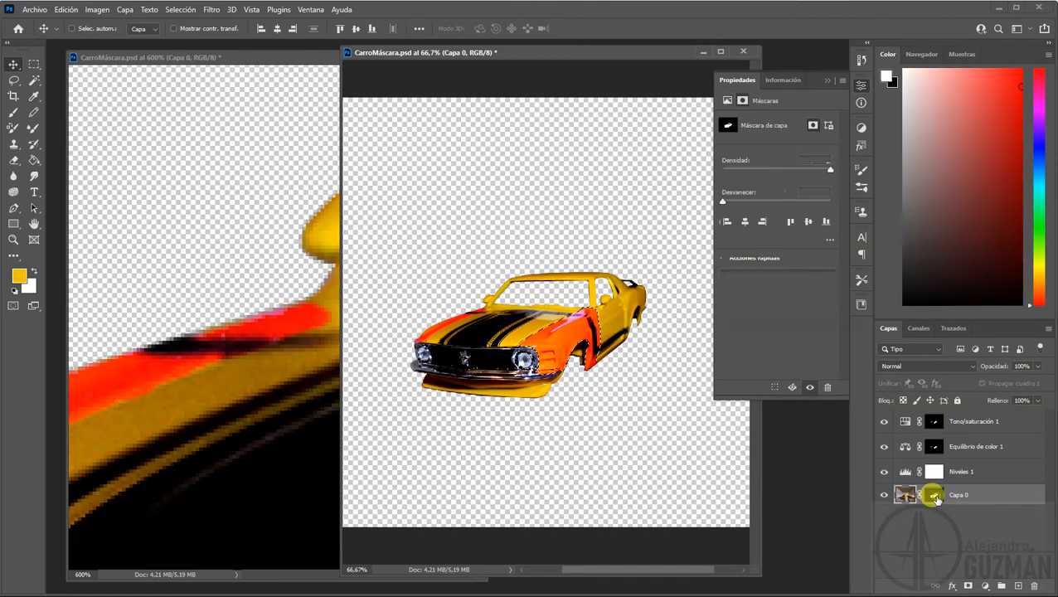
Delete the Alfa 1 channel and confirm its removal
{"action": "left_click", "coordinate": [920, 329]}
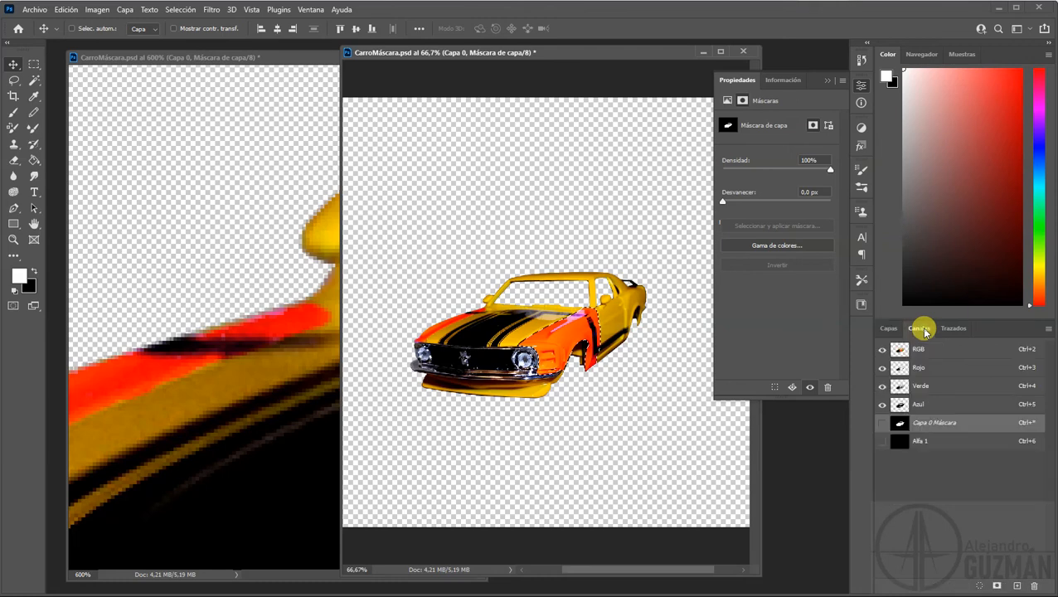
{"action": "left_click", "coordinate": [923, 441]}
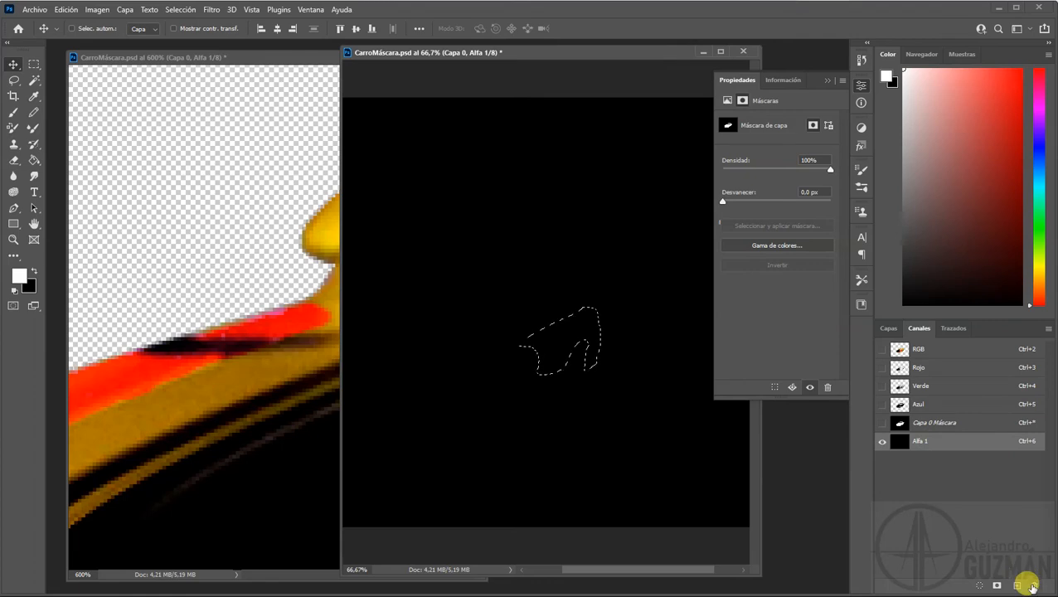
{"action": "left_click", "coordinate": [1031, 587]}
{"action": "left_click", "coordinate": [497, 229]}
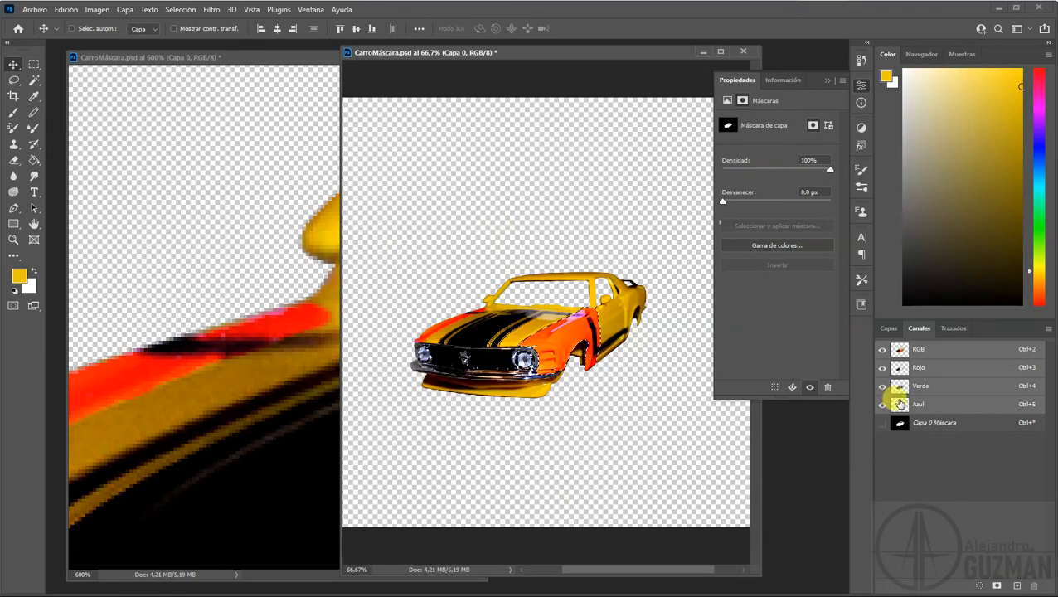
Activate the Capa 0 mask channel as a red overlay on the car and clear the fender selection
{"action": "left_click", "coordinate": [929, 423]}
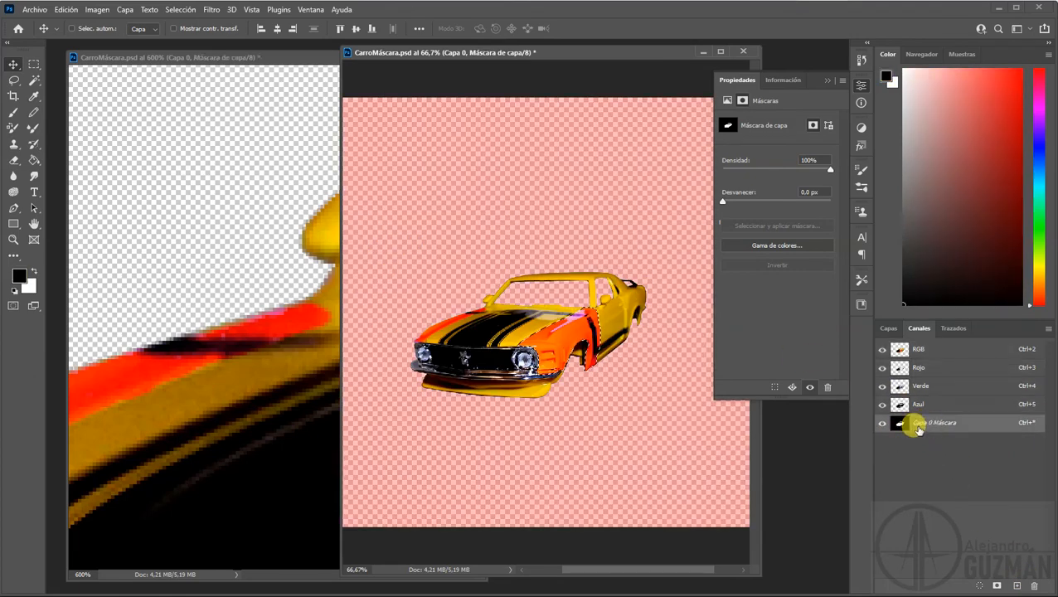
{"action": "key", "text": "ctrl+d"}
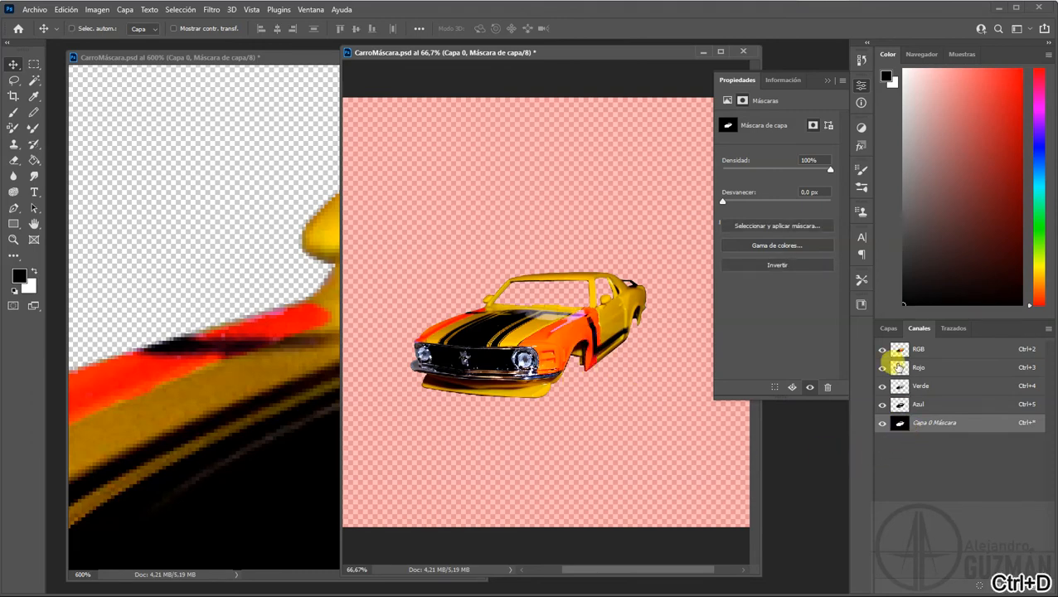
{"action": "left_click", "coordinate": [888, 328]}
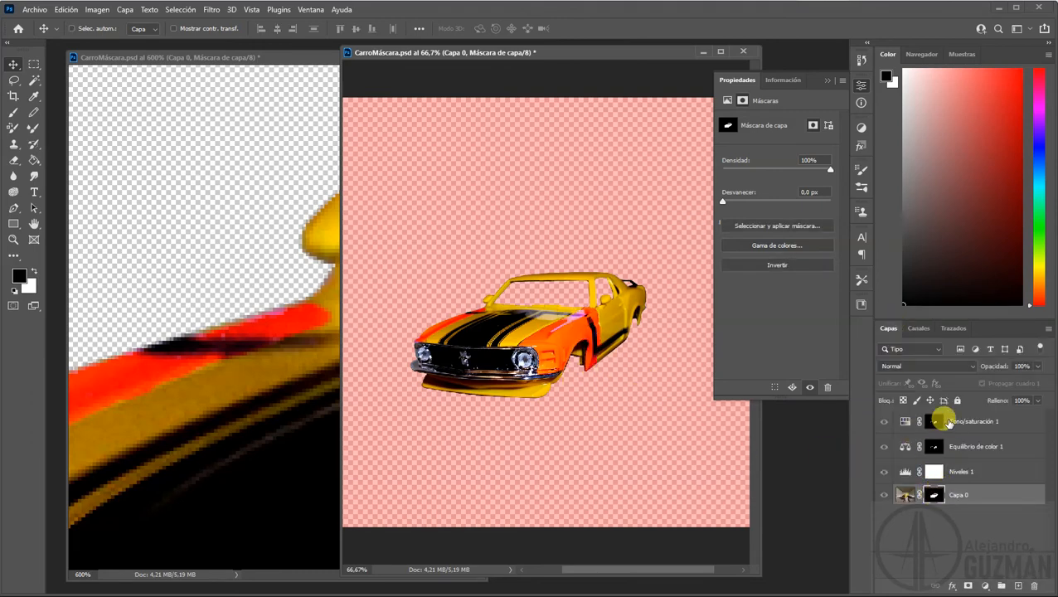
{"action": "left_click", "coordinate": [918, 328]}
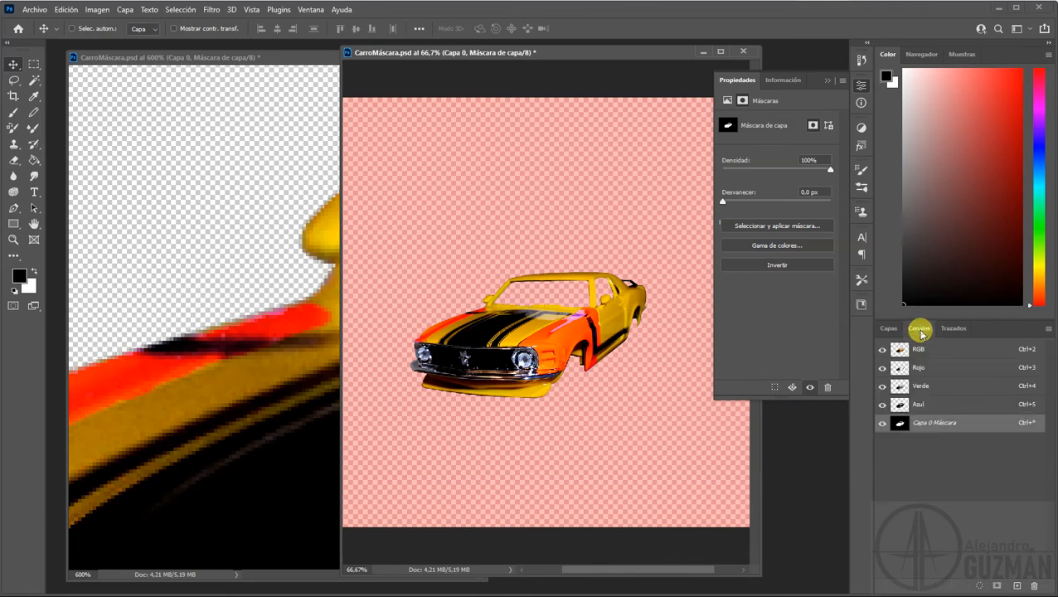
{"action": "left_click", "coordinate": [887, 328]}
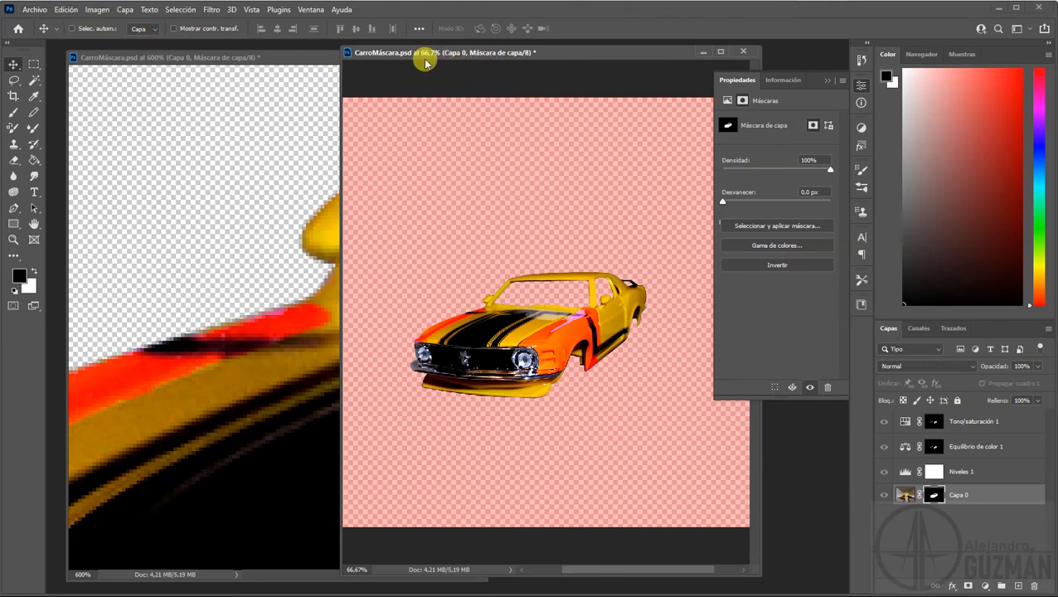
Try converting the image to CMYK with its layers merged, check the resulting channels, and undo the conversion
{"action": "left_click", "coordinate": [106, 10]}
{"action": "mouse_move", "coordinate": [141, 22]}
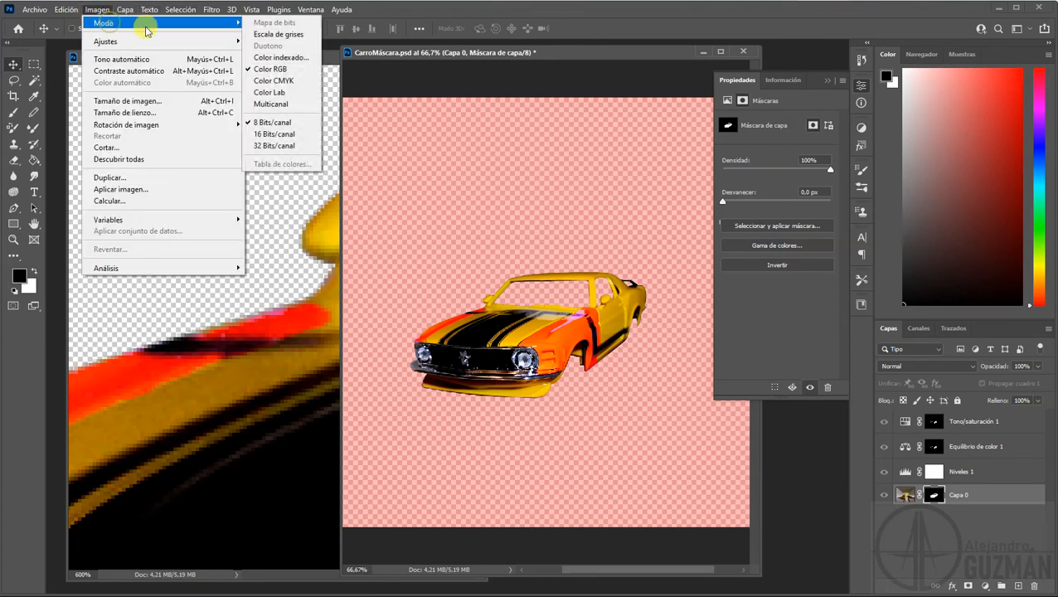
{"action": "left_click", "coordinate": [272, 81]}
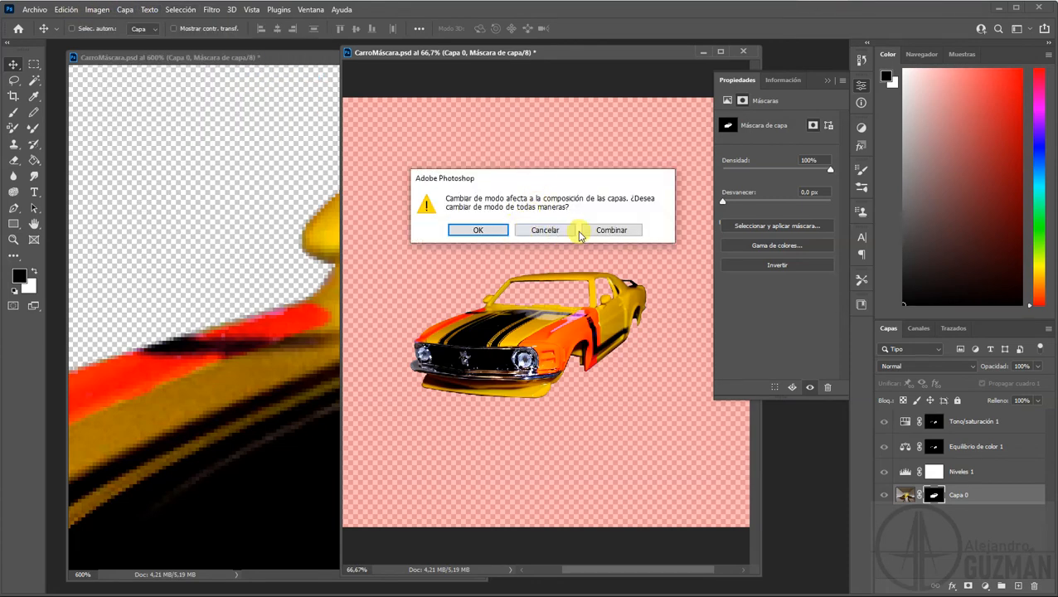
{"action": "left_click", "coordinate": [604, 233]}
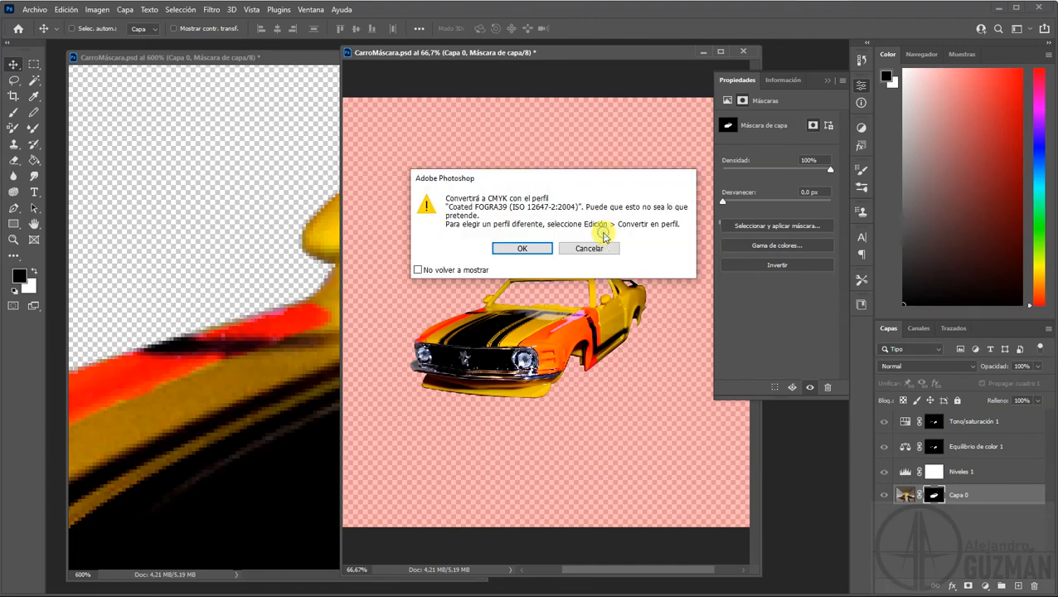
{"action": "left_click", "coordinate": [542, 247]}
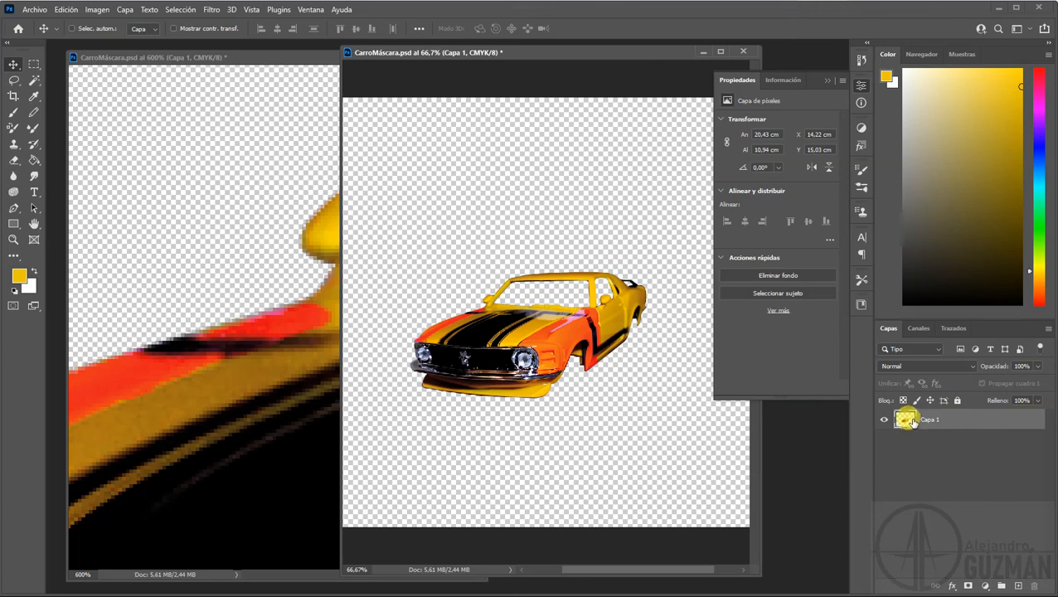
{"action": "left_click", "coordinate": [920, 329]}
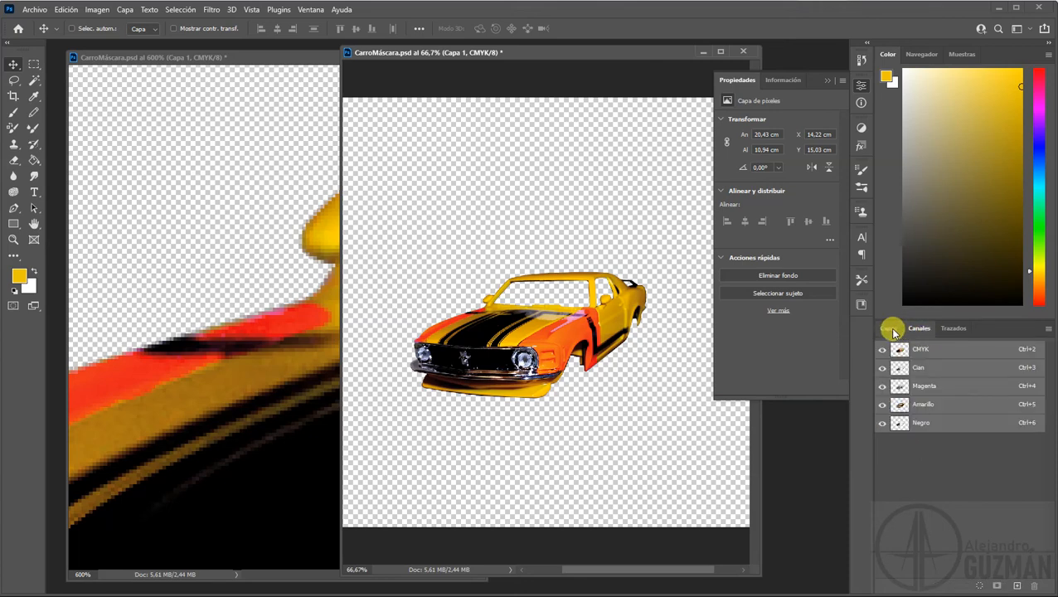
{"action": "left_click", "coordinate": [890, 329]}
{"action": "key", "text": "ctrl+z"}
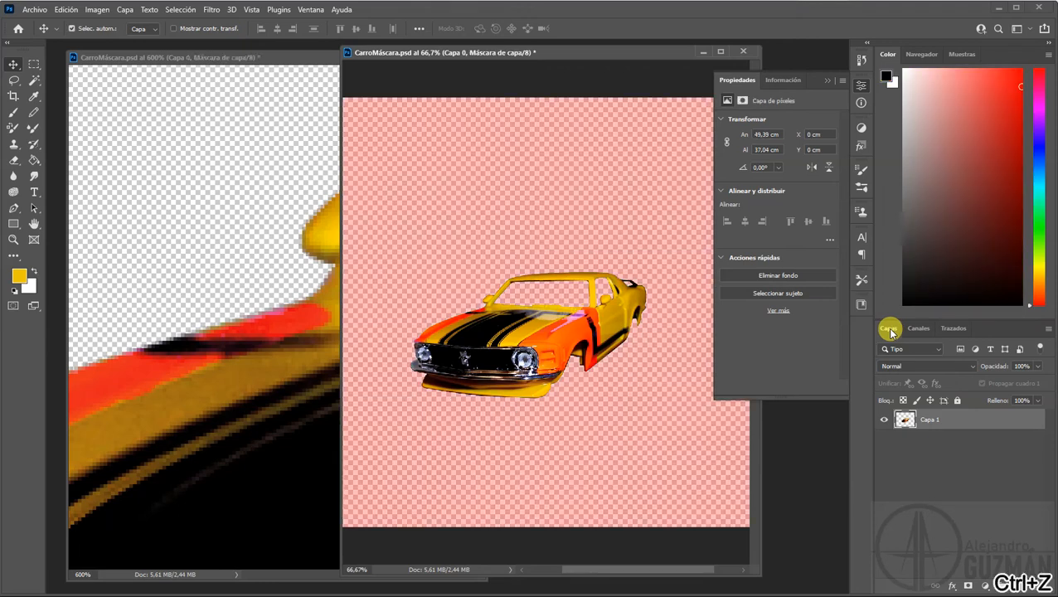
Try converting the image to CMYK without merging its layers, and undo the conversion
{"action": "left_click", "coordinate": [97, 9]}
{"action": "mouse_move", "coordinate": [116, 25]}
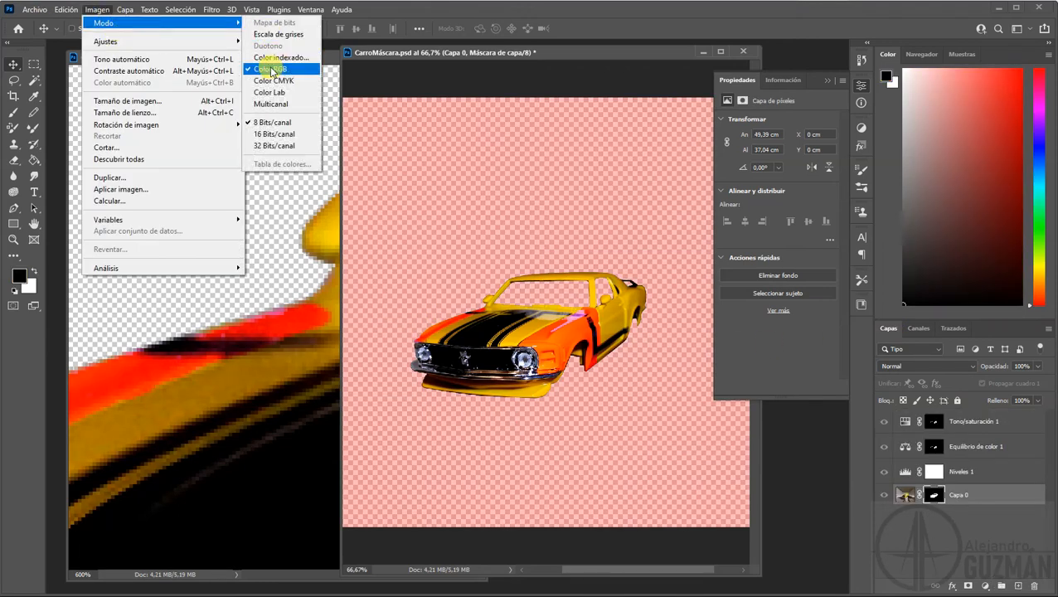
{"action": "left_click", "coordinate": [270, 81]}
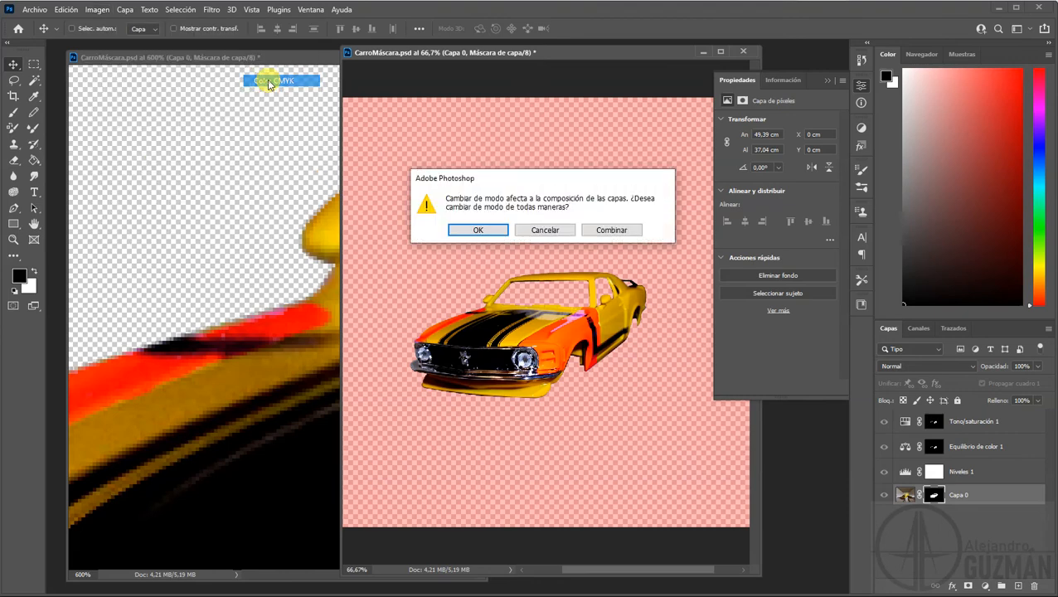
{"action": "left_click", "coordinate": [479, 230]}
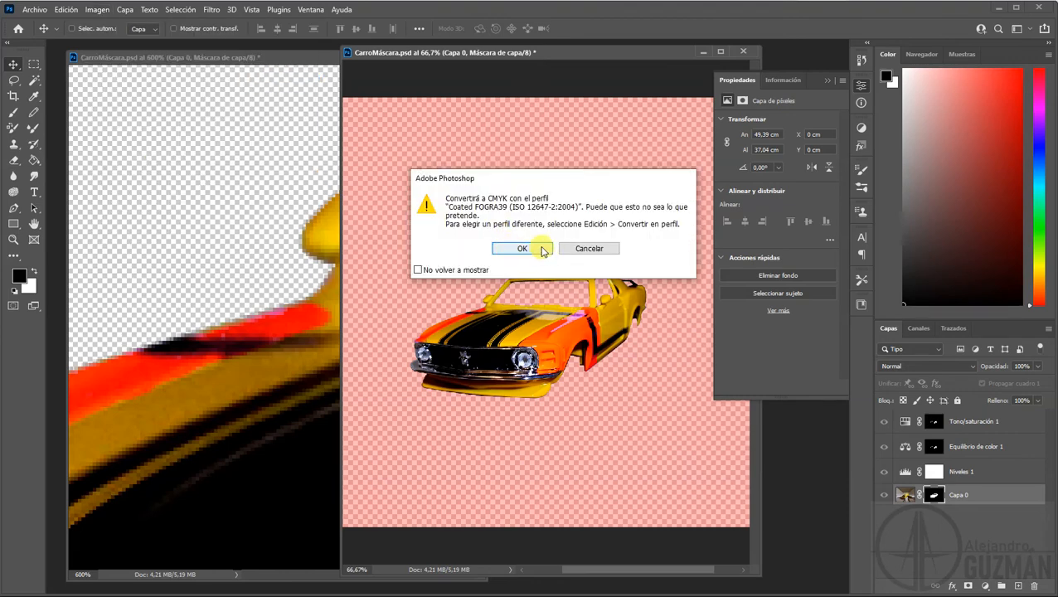
{"action": "left_click", "coordinate": [521, 249]}
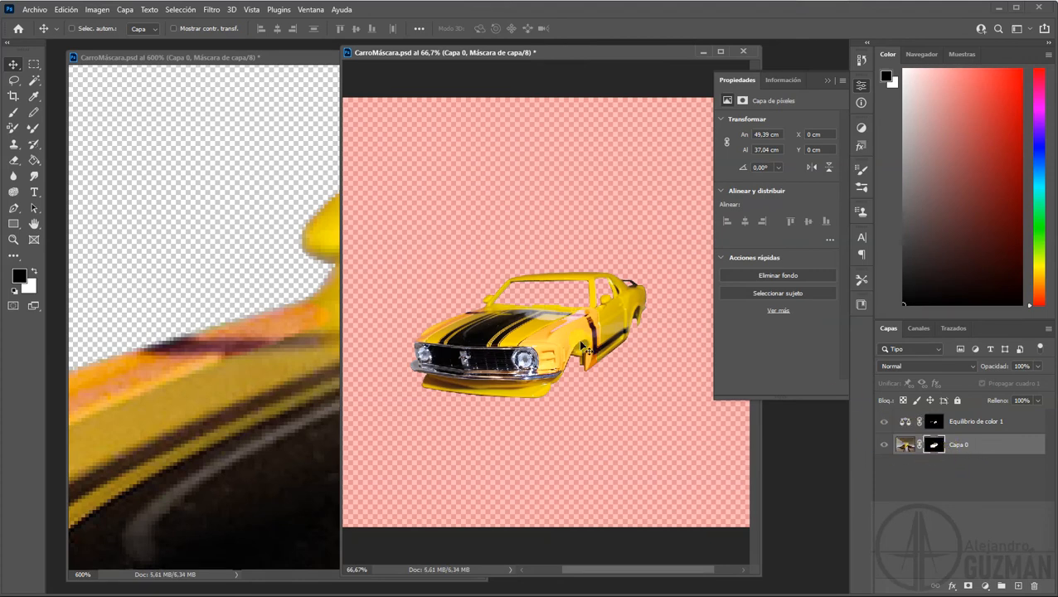
{"action": "key", "text": "ctrl+z"}
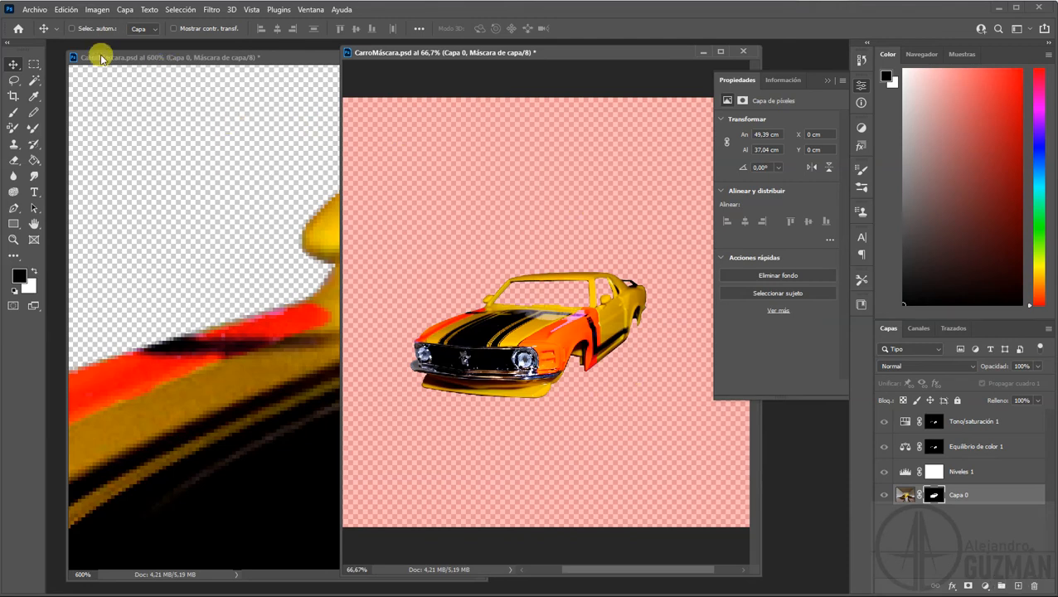
Save the layered image as a TIFF named CarroMáscara in the Imagenes folder, using LZW image compression and RLE layer compression
{"action": "left_click", "coordinate": [97, 9]}
{"action": "mouse_move", "coordinate": [130, 32]}
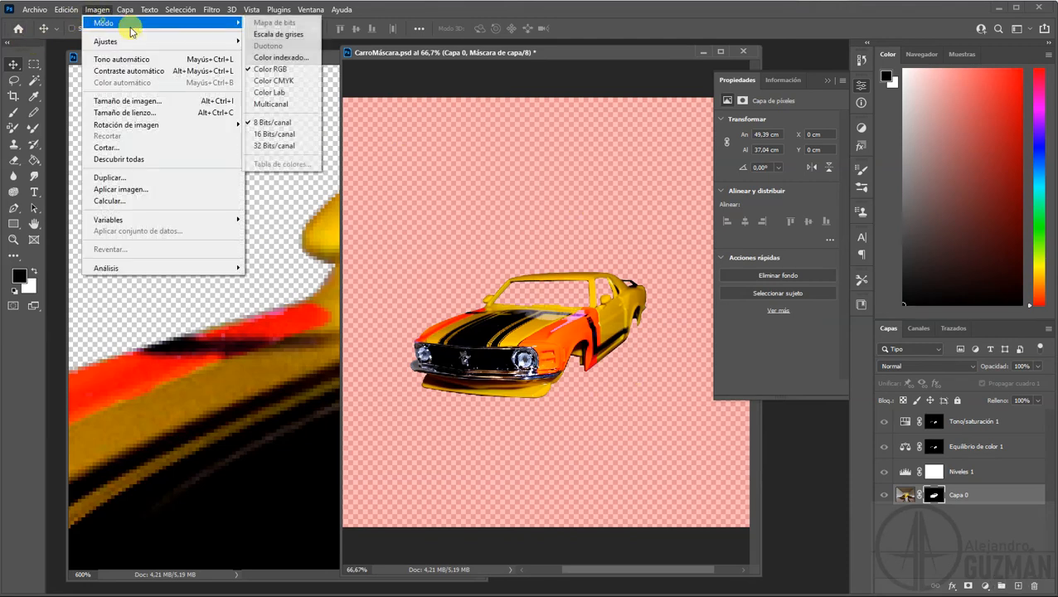
{"action": "mouse_move", "coordinate": [35, 11]}
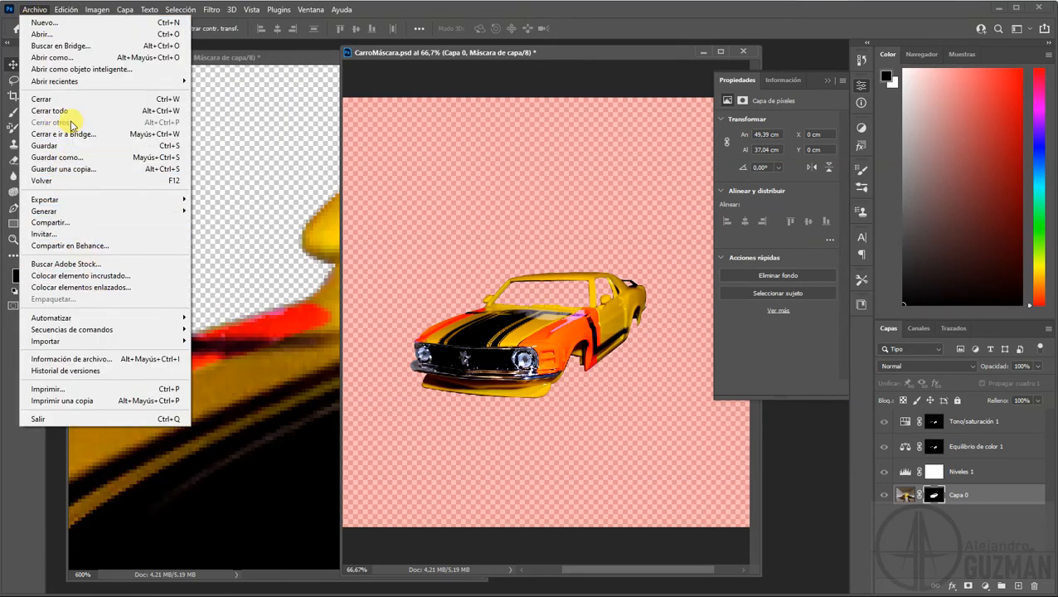
{"action": "left_click", "coordinate": [56, 156]}
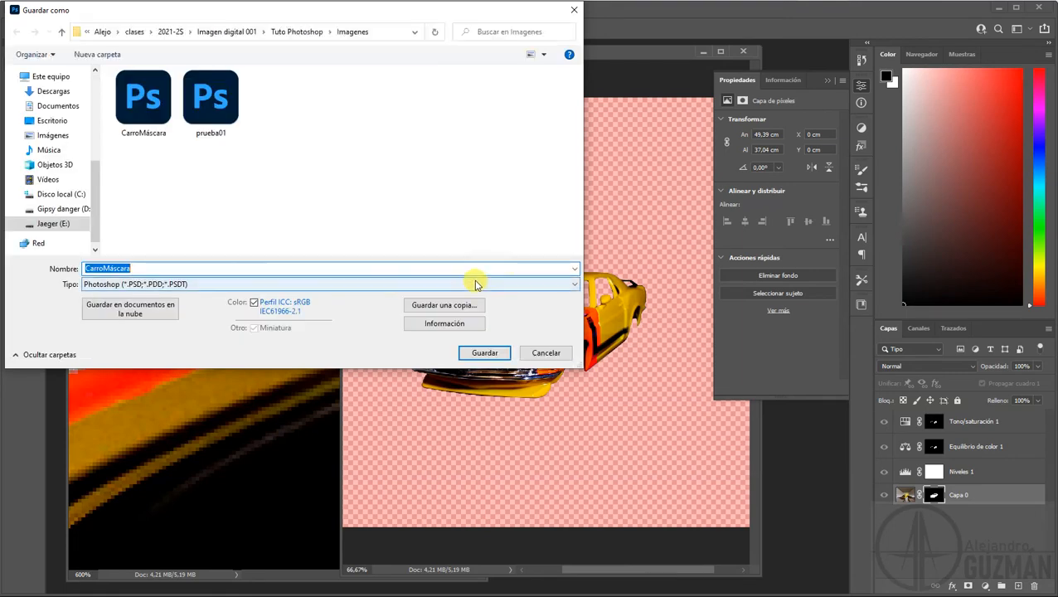
{"action": "left_click", "coordinate": [257, 285]}
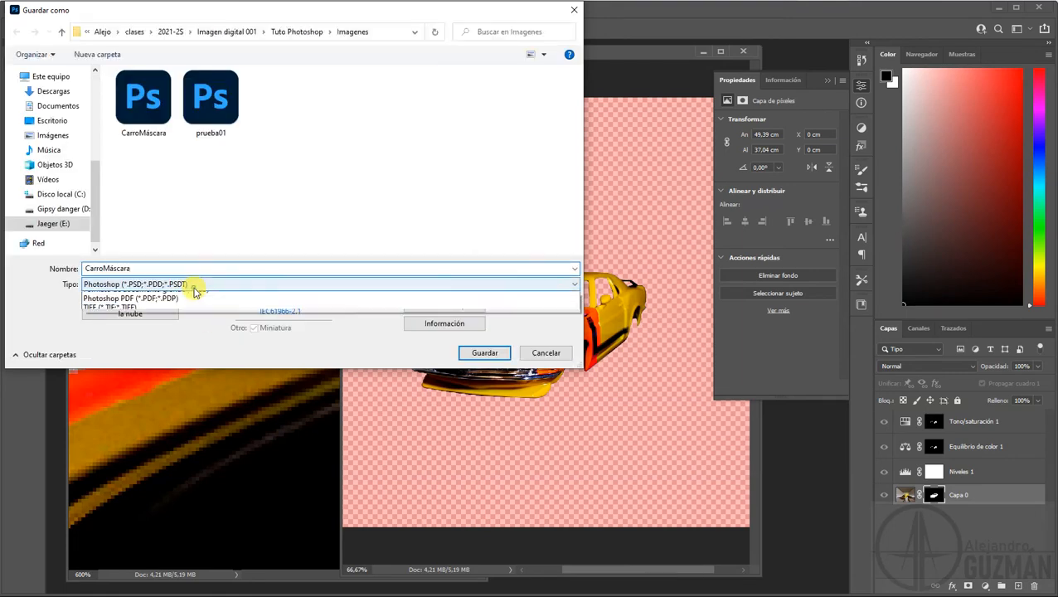
{"action": "left_click", "coordinate": [121, 325]}
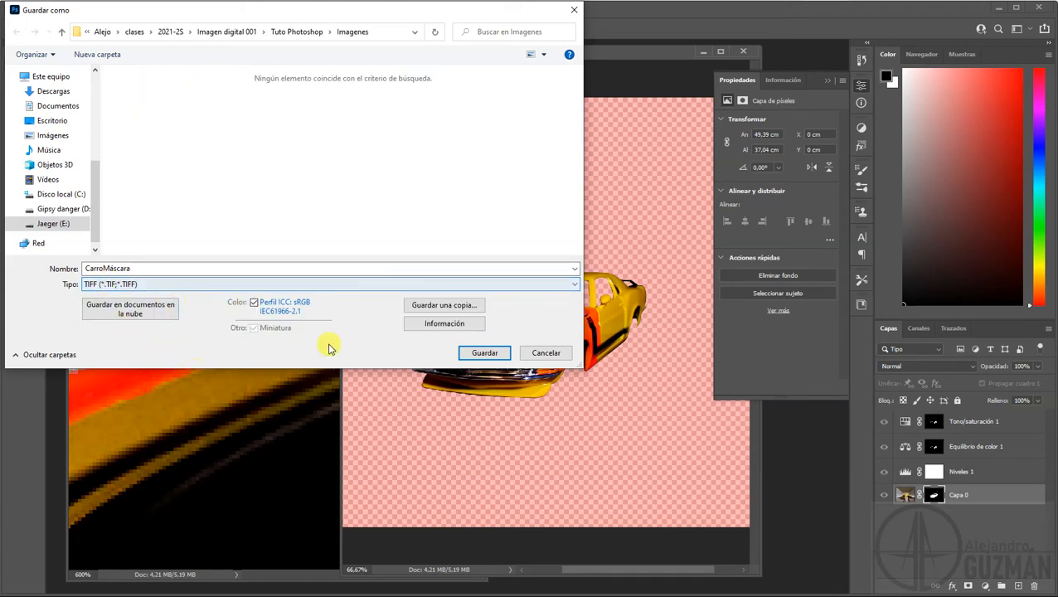
{"action": "left_click", "coordinate": [479, 353]}
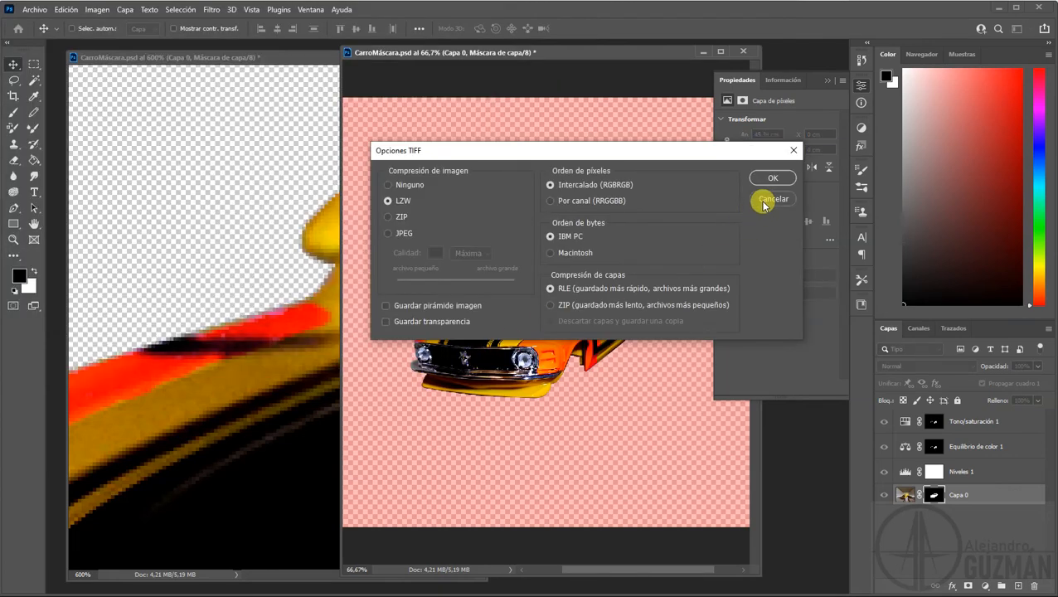
{"action": "left_click", "coordinate": [768, 177]}
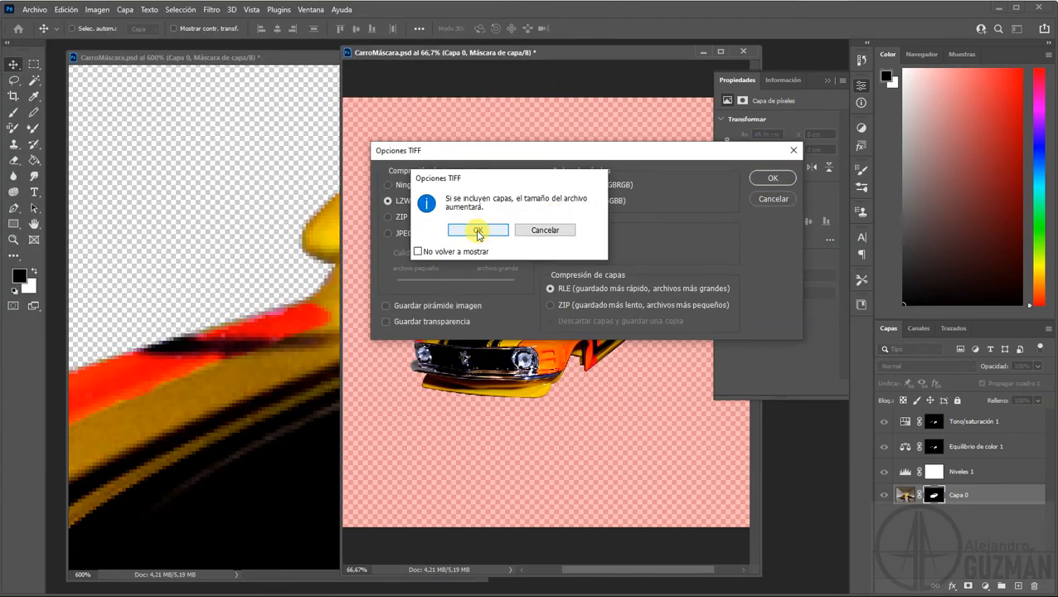
{"action": "left_click", "coordinate": [477, 231]}
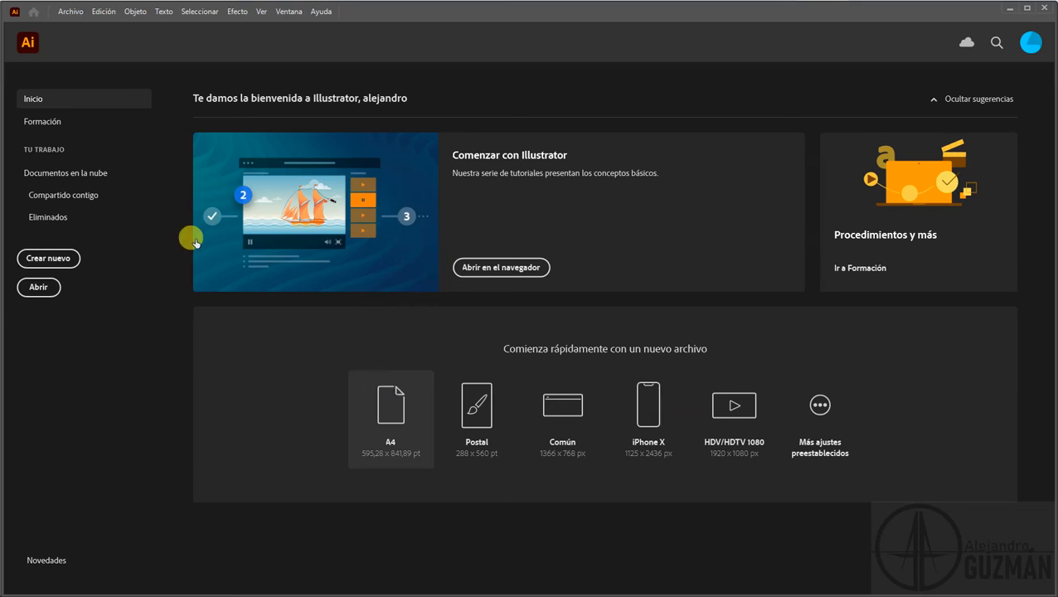
Create a new blank document and place the CarroMáscara TIFF from the Imagenes folder on it as a linked image
{"action": "left_click", "coordinate": [51, 260]}
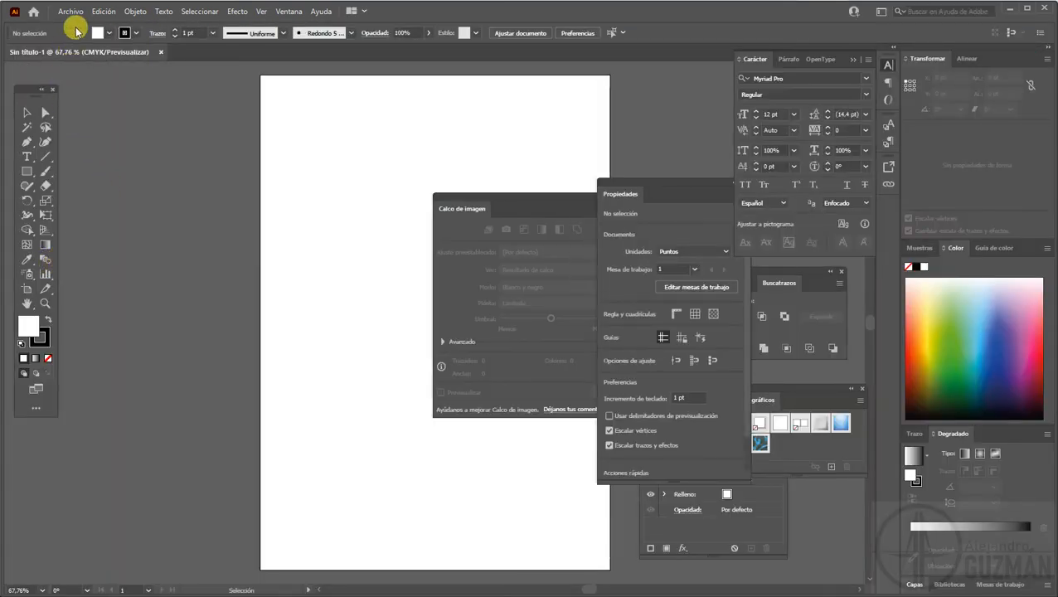
{"action": "left_click", "coordinate": [73, 11]}
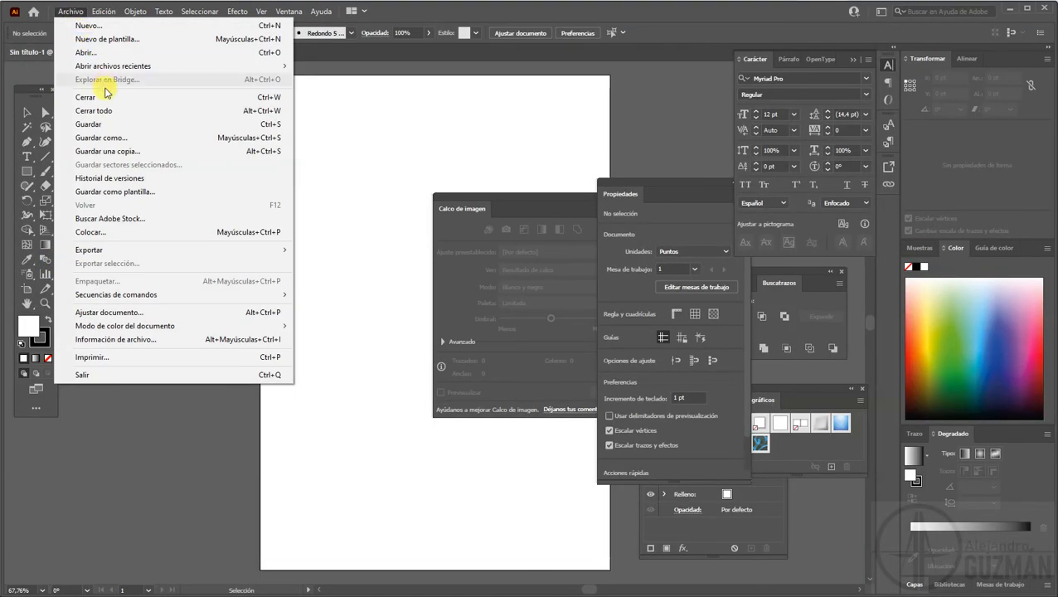
{"action": "left_click", "coordinate": [106, 232]}
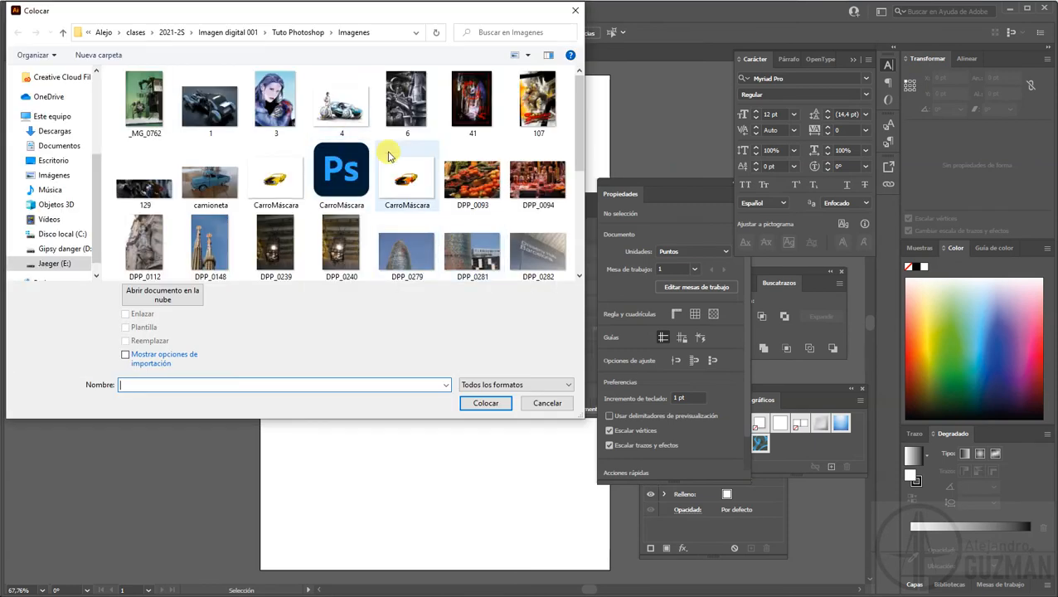
{"action": "left_click", "coordinate": [425, 188]}
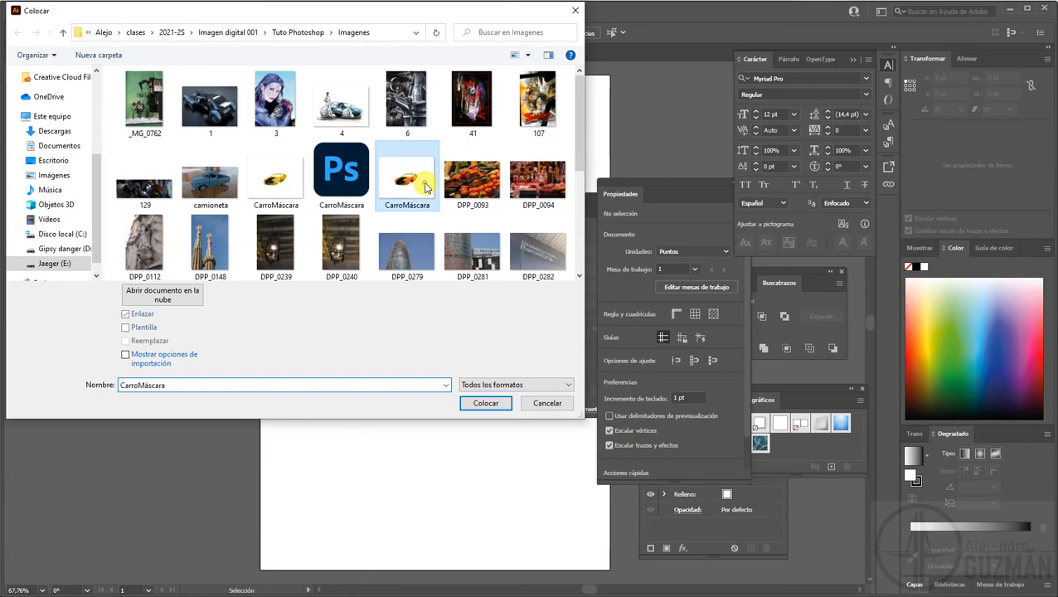
{"action": "left_click", "coordinate": [474, 404]}
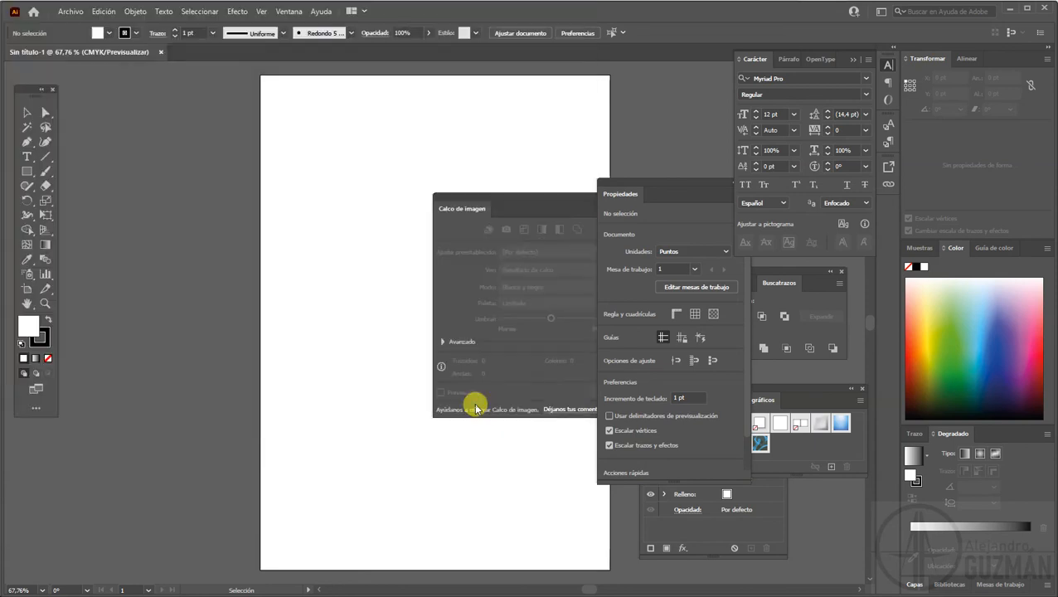
{"action": "left_click", "coordinate": [217, 191]}
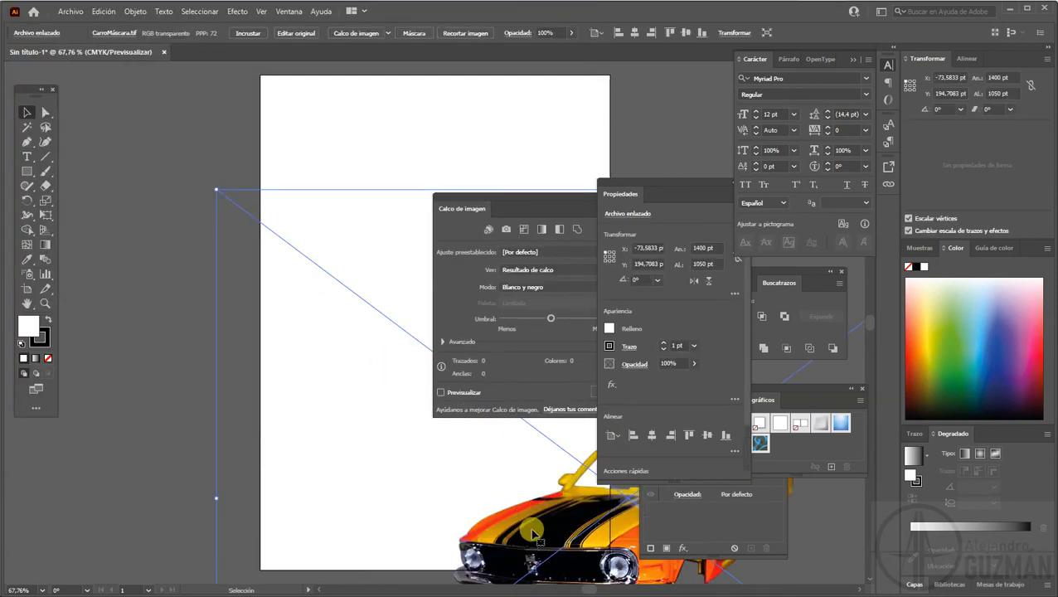
Move the placed car so it straddles the artboard's left edge, and close the floating Image Trace panel covering the page
{"action": "left_click_drag", "start_coordinate": [533, 533], "coordinate": [219, 245]}
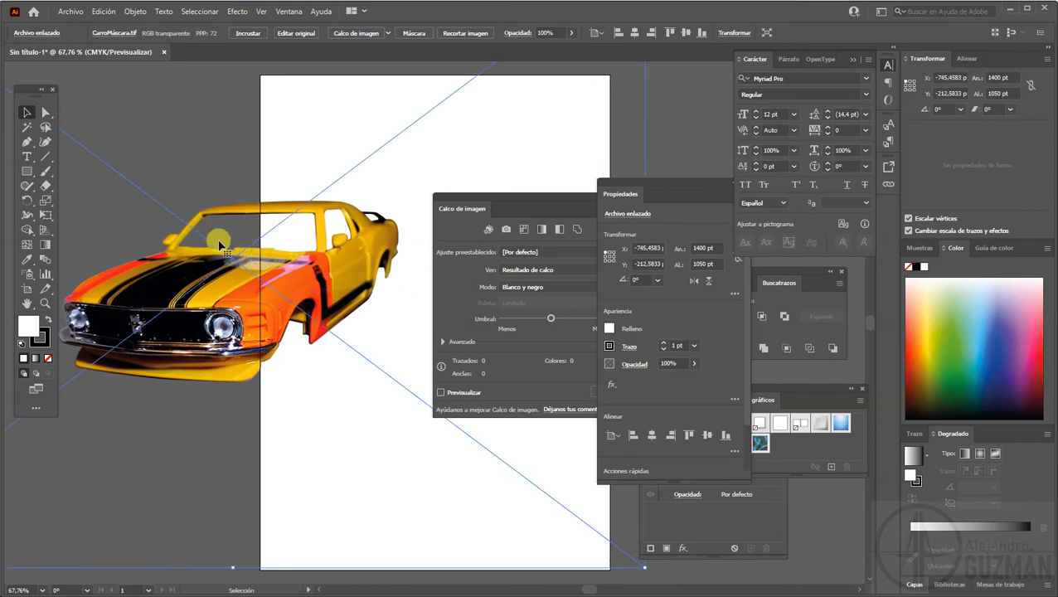
{"action": "left_click_drag", "start_coordinate": [475, 203], "coordinate": [559, 152]}
{"action": "left_click", "coordinate": [711, 151]}
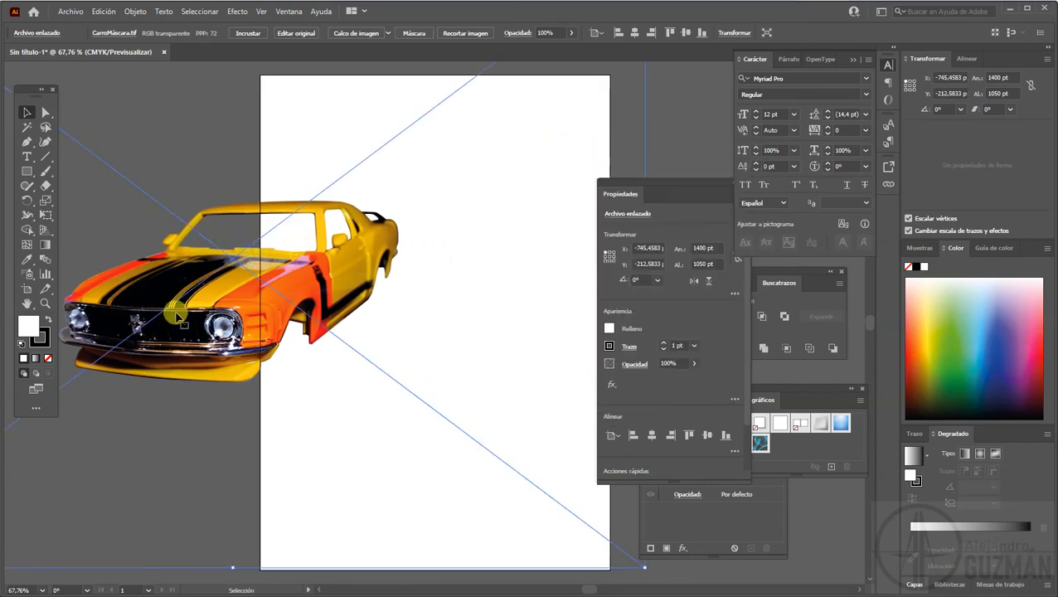
{"action": "left_click_drag", "start_coordinate": [203, 357], "coordinate": [239, 332]}
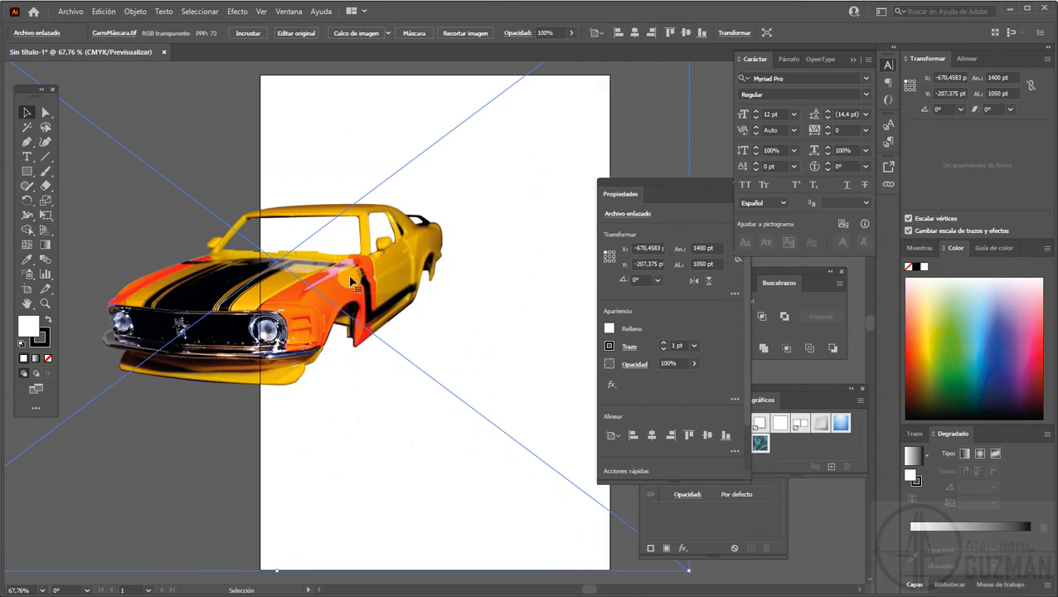
{"action": "left_click_drag", "start_coordinate": [350, 282], "coordinate": [374, 277]}
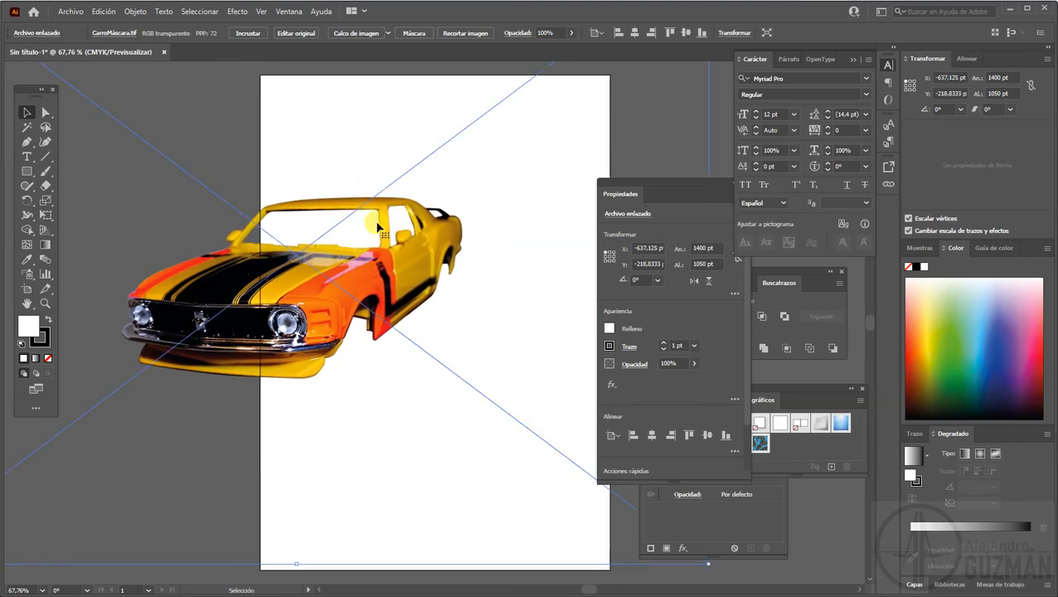
{"action": "left_click_drag", "start_coordinate": [184, 325], "coordinate": [220, 241]}
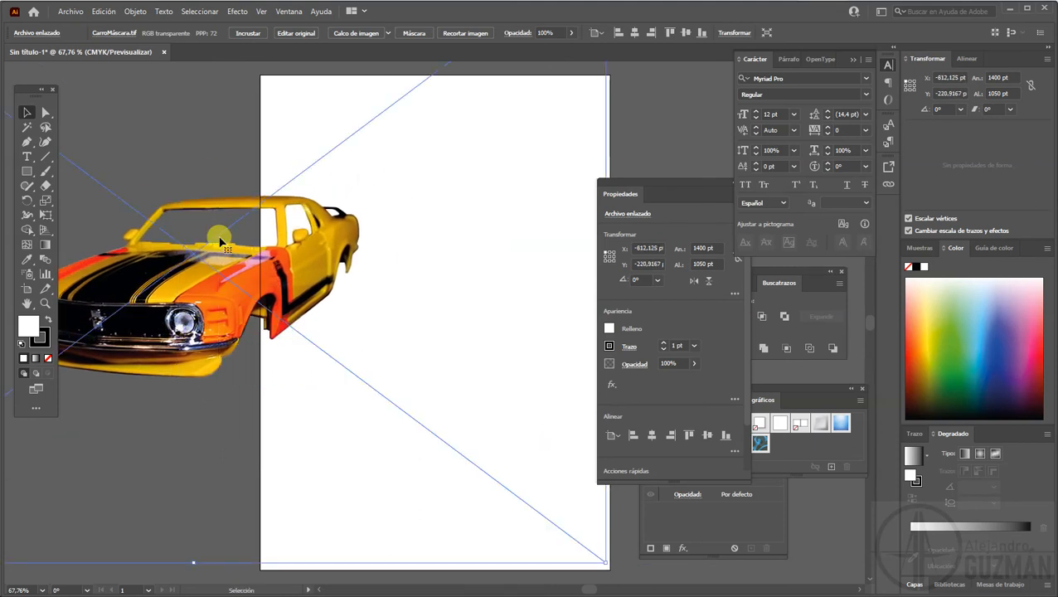
{"action": "left_click_drag", "start_coordinate": [231, 283], "coordinate": [293, 279]}
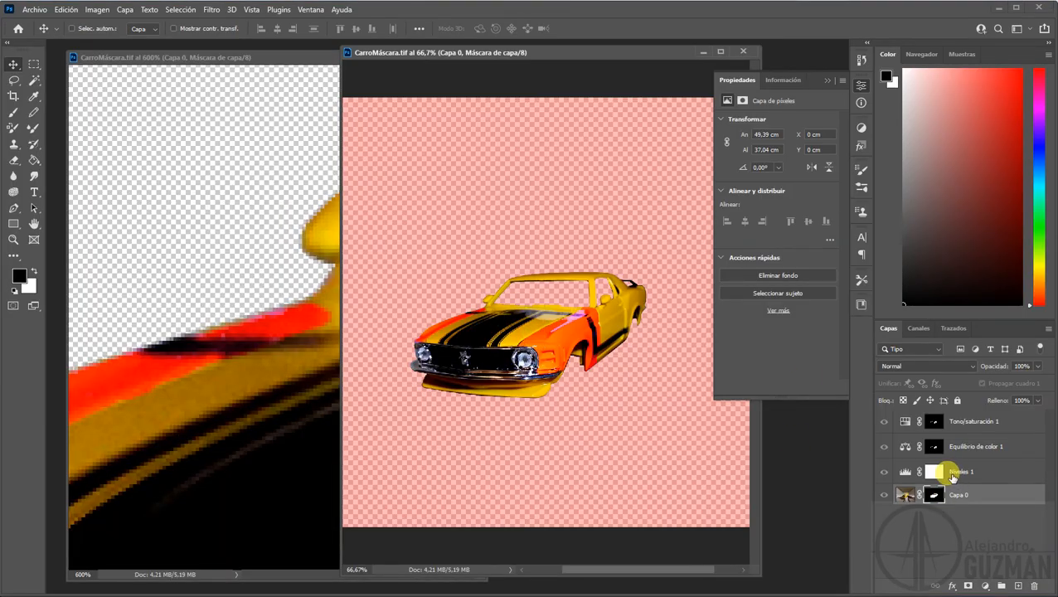
Set the Tono/saturación 1 adjustment to hue +110, saturation -48 and lightness -9, and select the Capa 0 image instead of its mask
{"action": "left_click", "coordinate": [968, 424]}
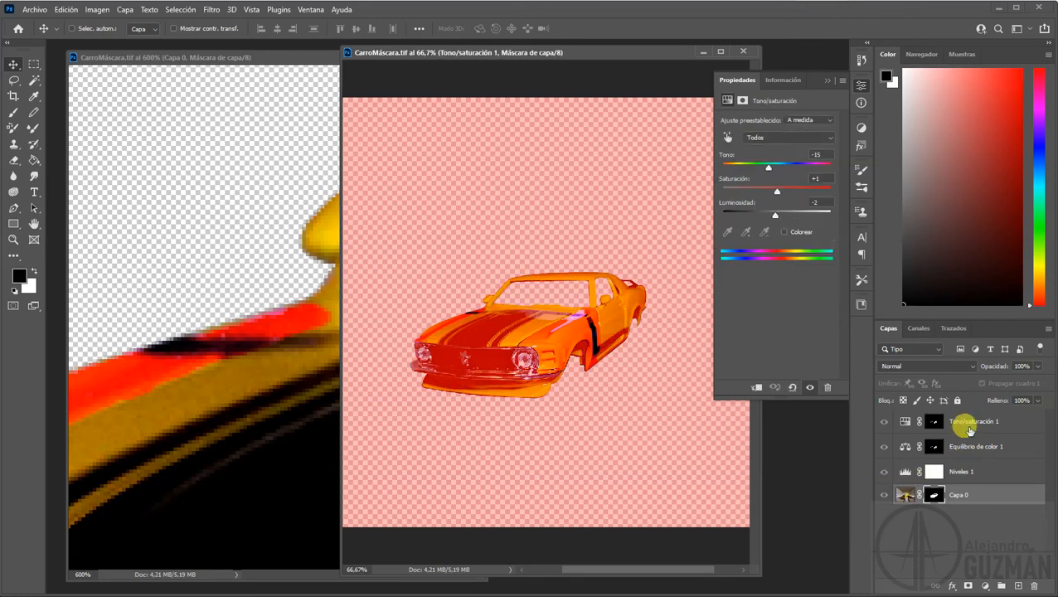
{"action": "left_click_drag", "start_coordinate": [770, 167], "coordinate": [790, 176]}
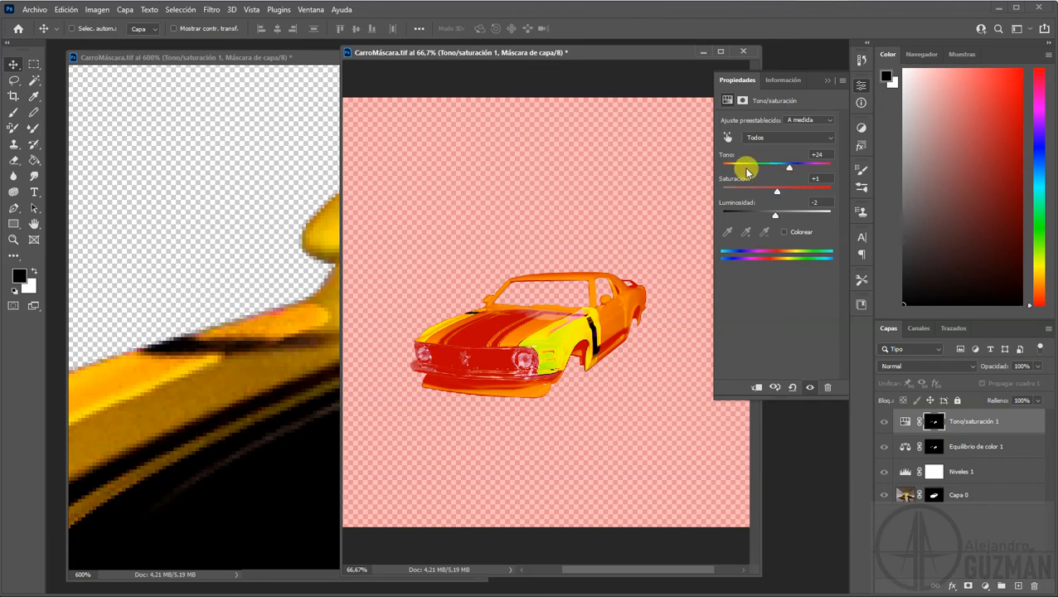
{"action": "mouse_move", "coordinate": [751, 170]}
{"action": "left_mouse_down"}
{"action": "mouse_move", "coordinate": [814, 172]}
{"action": "mouse_move", "coordinate": [777, 197]}
{"action": "mouse_move", "coordinate": [745, 189]}
{"action": "left_mouse_up"}
{"action": "left_click_drag", "start_coordinate": [774, 214], "coordinate": [772, 215]}
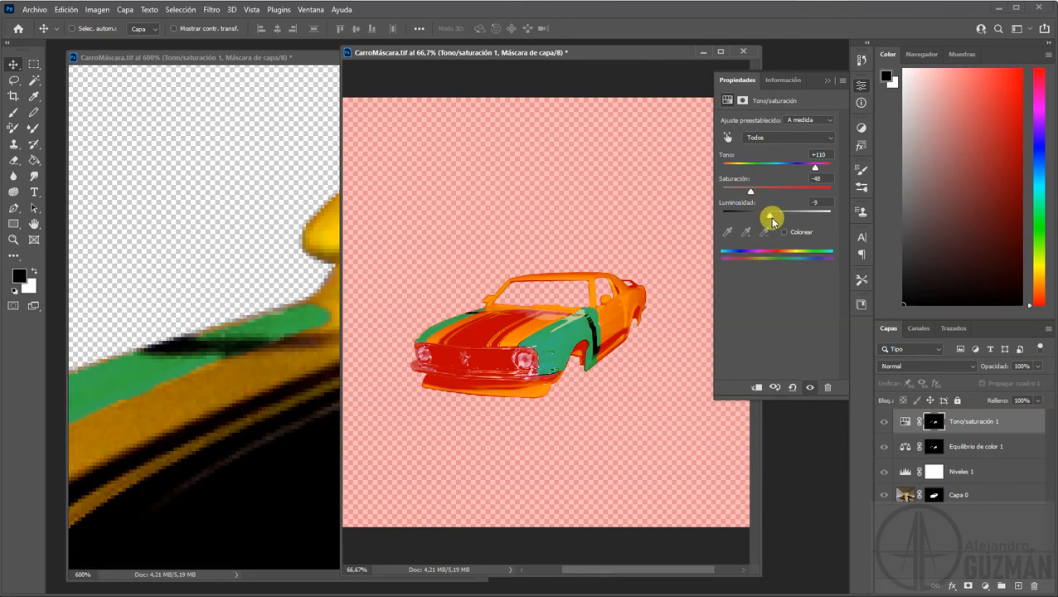
{"action": "left_click", "coordinate": [903, 496]}
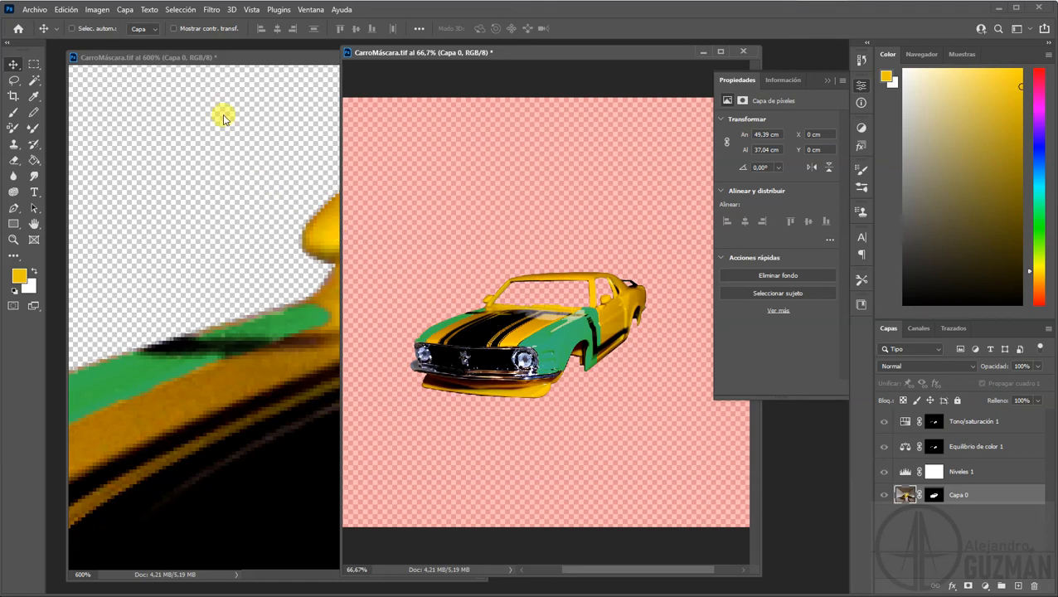
Save the recolored image over the existing CarroMáscara TIFF, then switch to Illustrator and update the modified link
{"action": "left_click", "coordinate": [33, 10]}
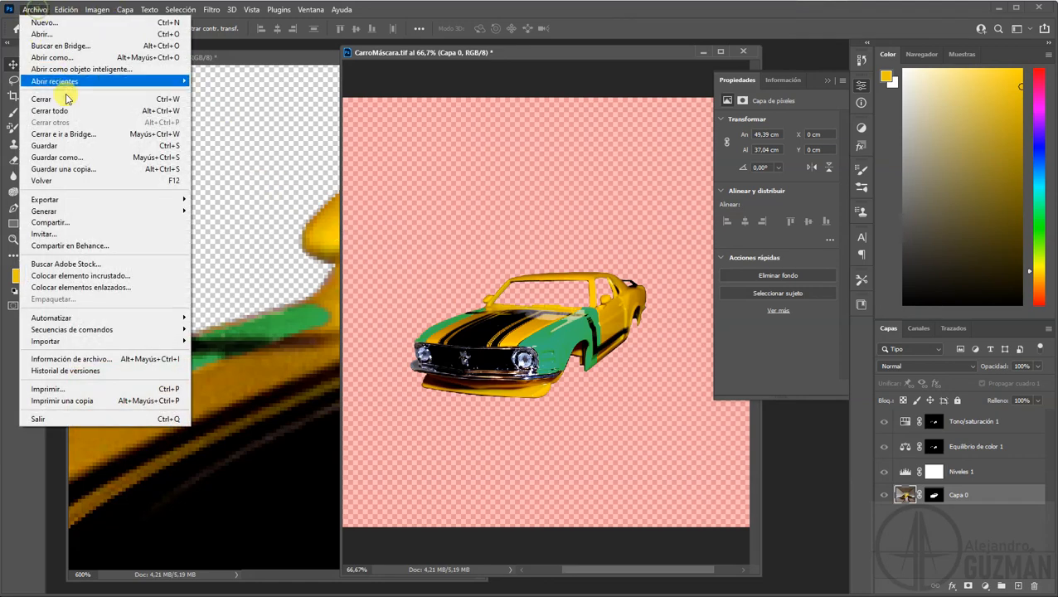
{"action": "left_click", "coordinate": [87, 157]}
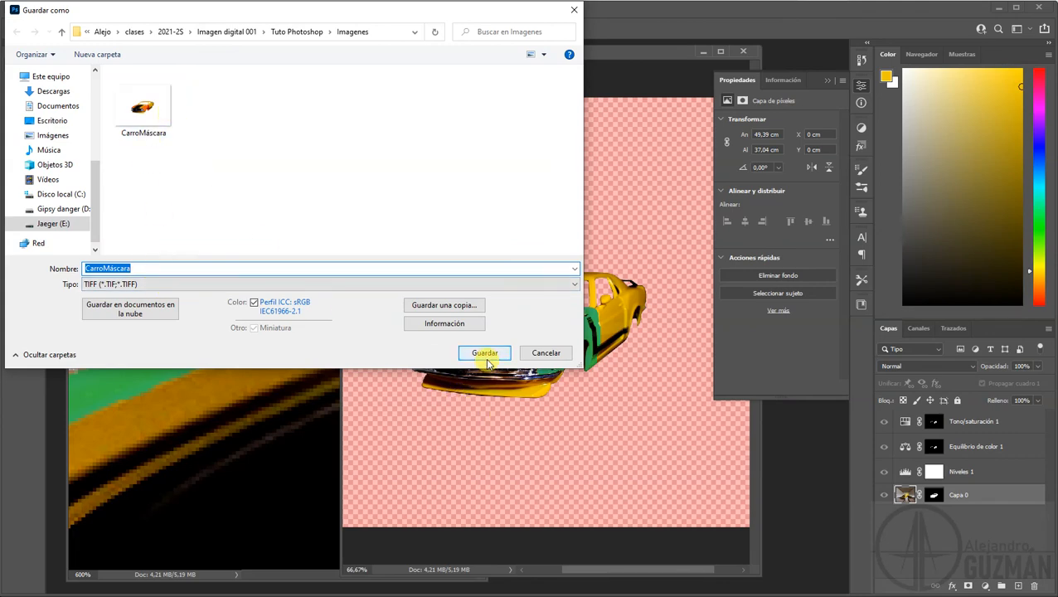
{"action": "left_click", "coordinate": [486, 355]}
{"action": "left_click", "coordinate": [624, 339]}
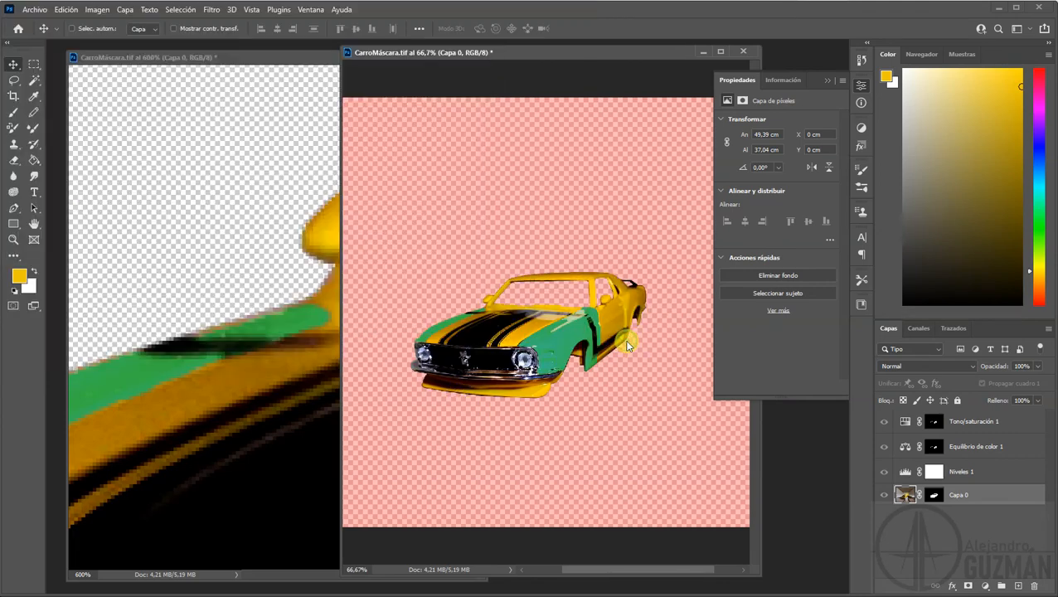
{"action": "left_click", "coordinate": [762, 177]}
{"action": "key", "text": "alt+Tab"}
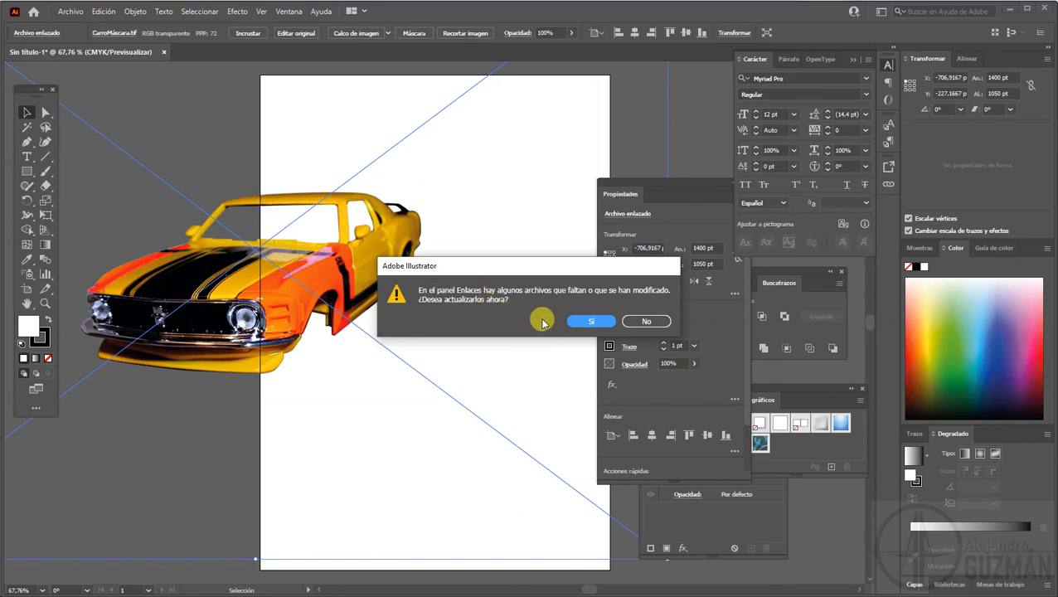
{"action": "left_click", "coordinate": [582, 320]}
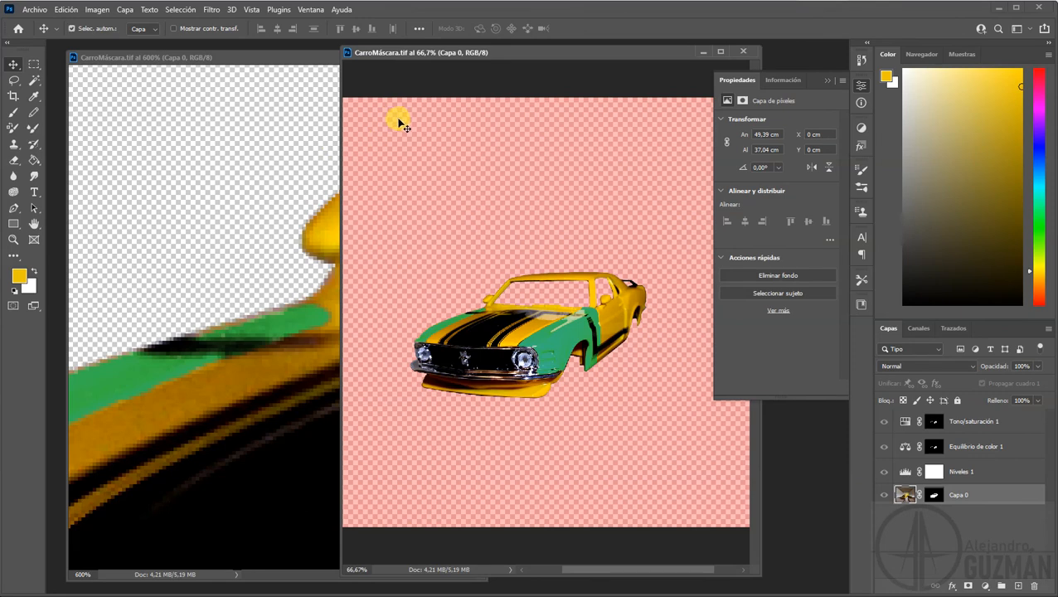
Save the layered image in Photoshop PSD format over the existing CarroMáscara file, with Maximize Compatibility enabled
{"action": "key", "text": "ctrl+shift+s"}
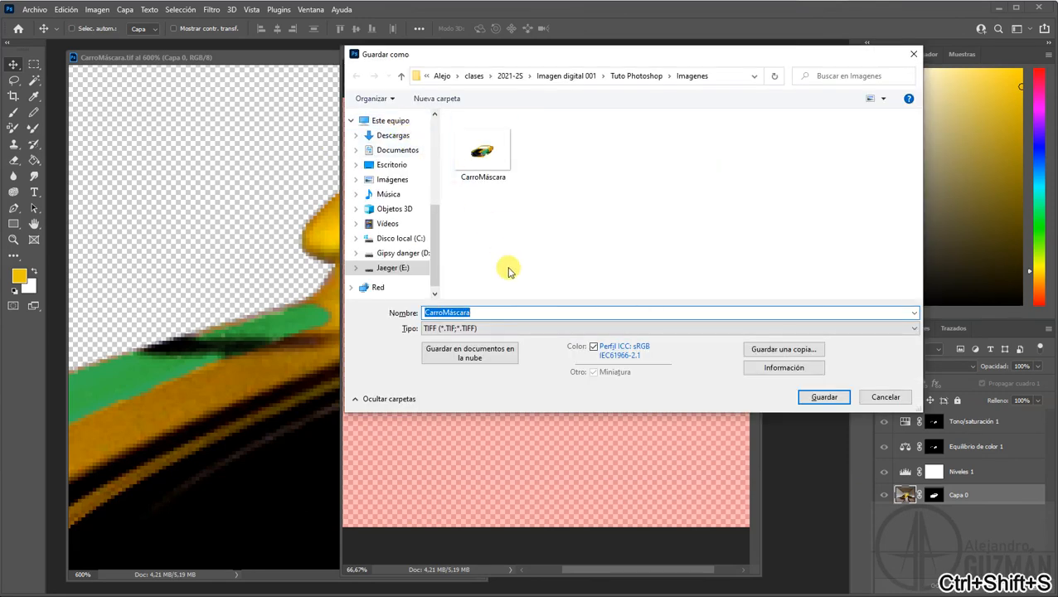
{"action": "left_click", "coordinate": [497, 327]}
{"action": "left_click", "coordinate": [439, 336]}
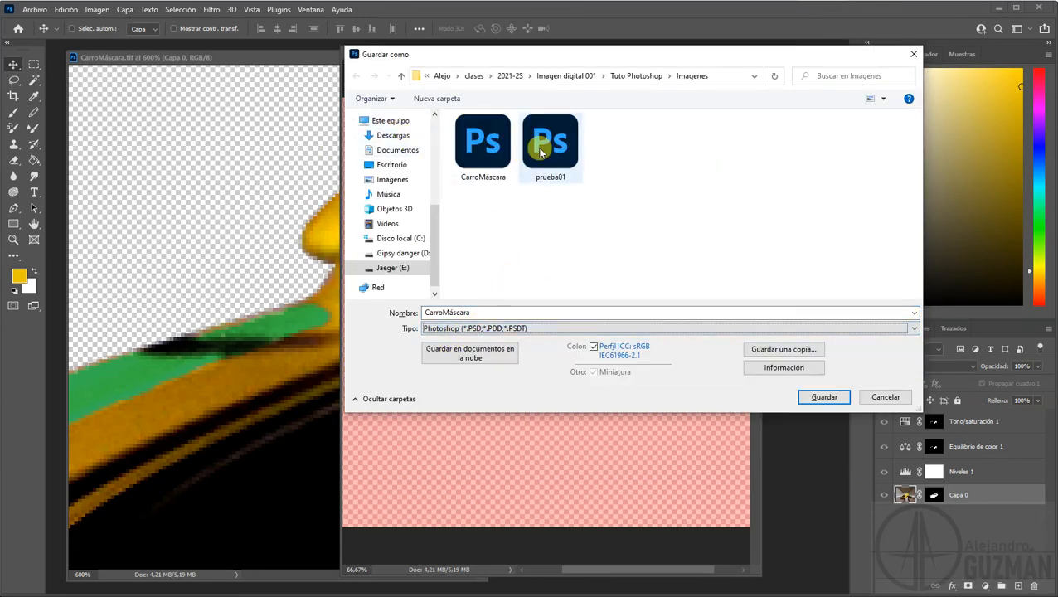
{"action": "left_click", "coordinate": [497, 147]}
{"action": "left_click", "coordinate": [820, 397]}
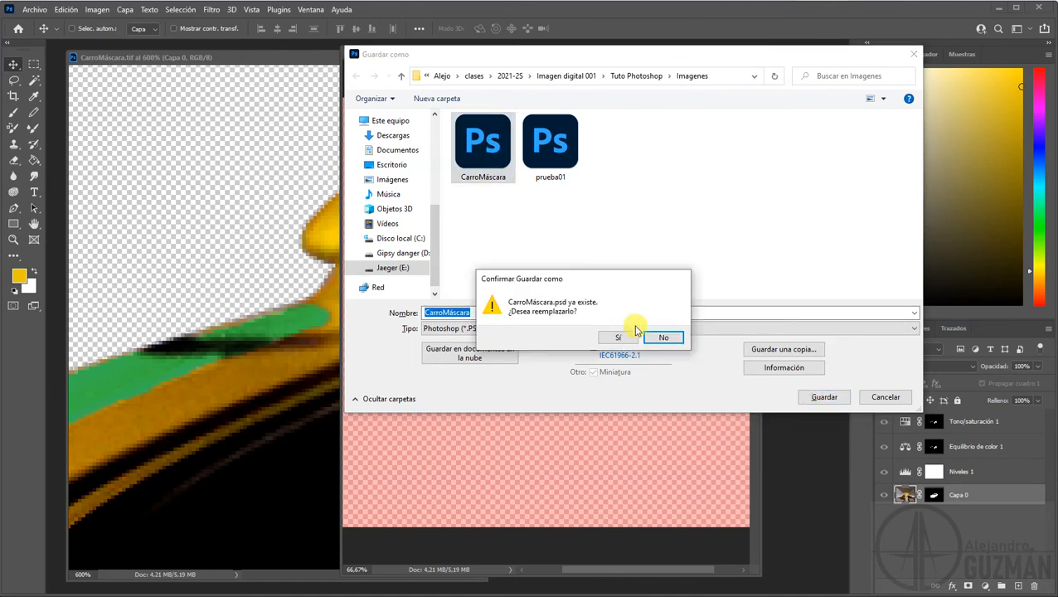
{"action": "left_click", "coordinate": [627, 333]}
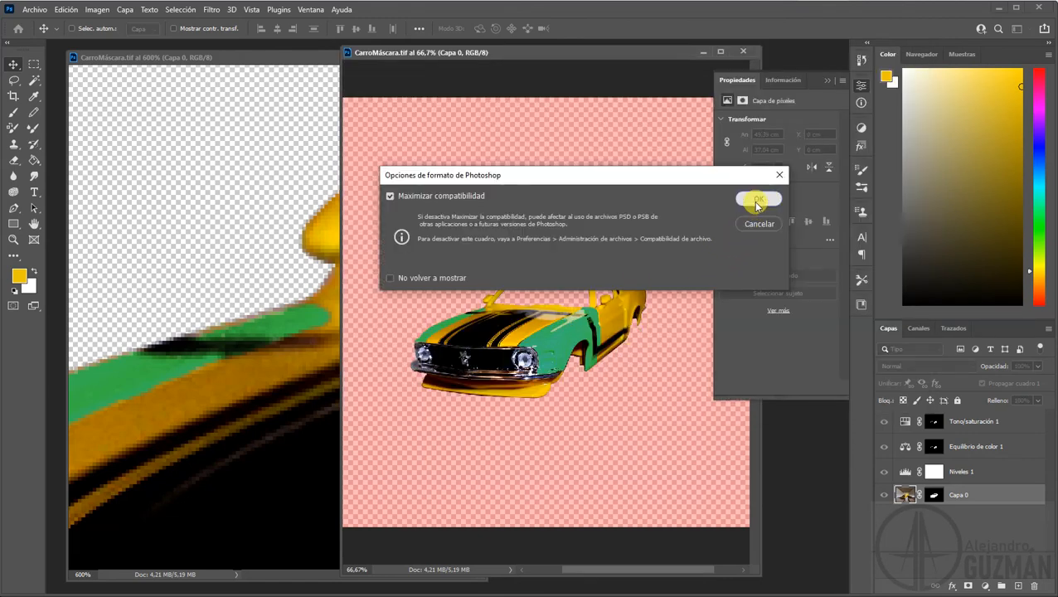
{"action": "left_click", "coordinate": [757, 200]}
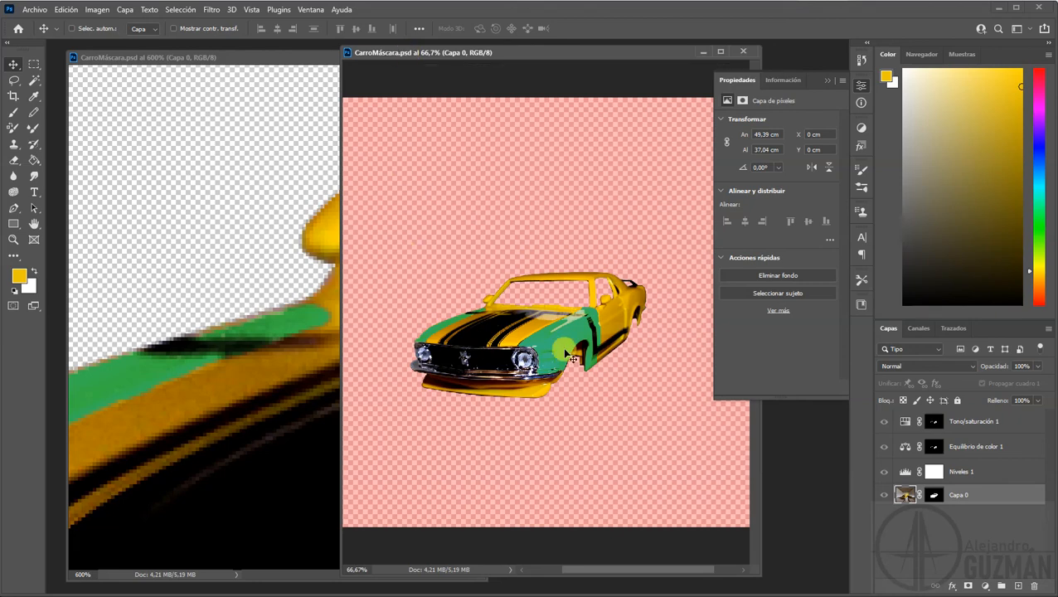
Compare the Capa 0 layer mask with its temporary mask channel listed beneath the RGB channels
{"action": "left_click", "coordinate": [919, 328]}
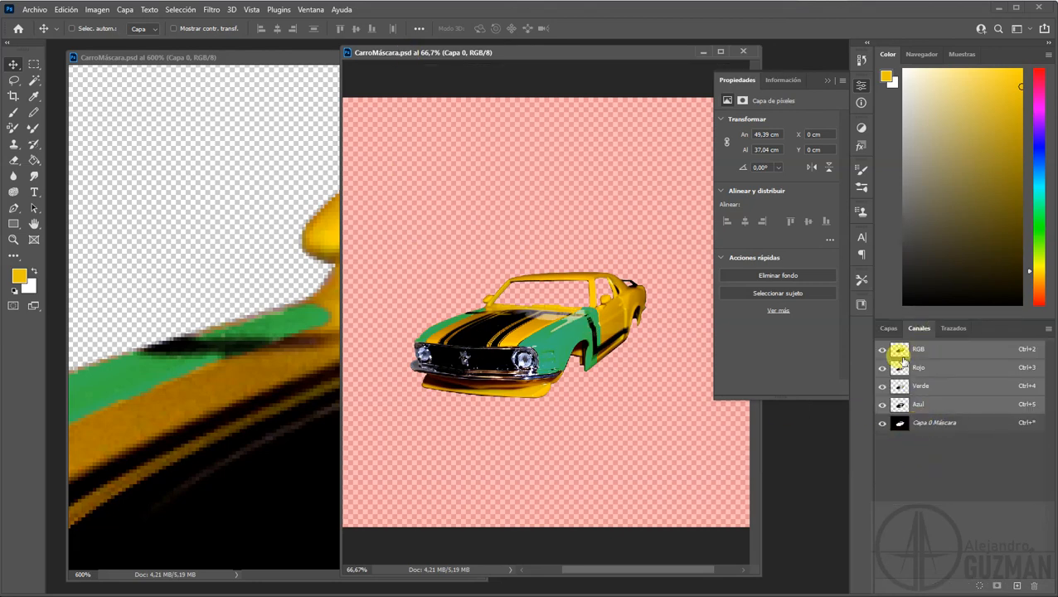
{"action": "left_click", "coordinate": [889, 328]}
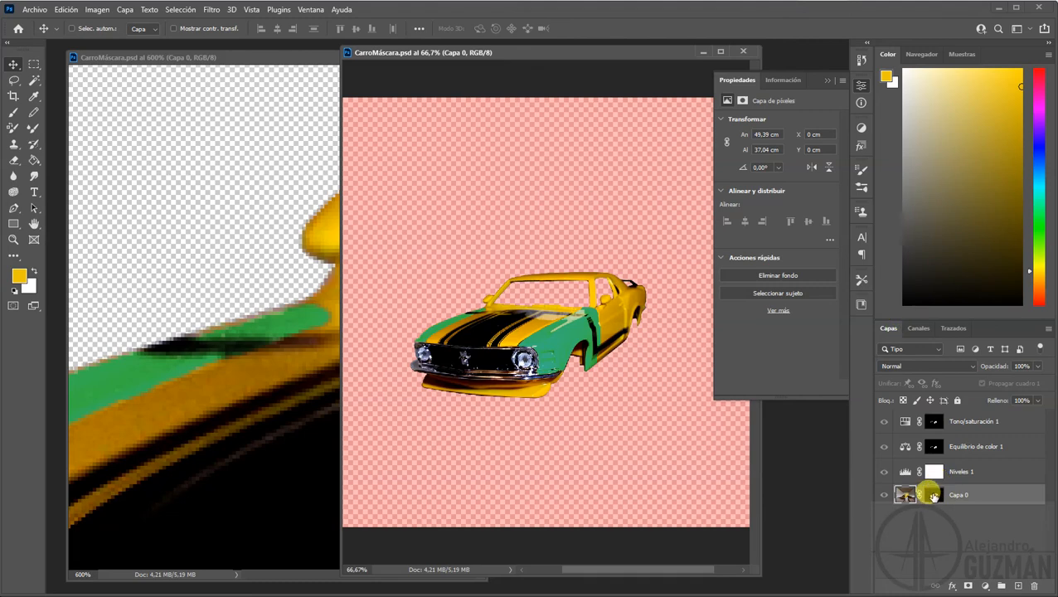
{"action": "left_click", "coordinate": [918, 330]}
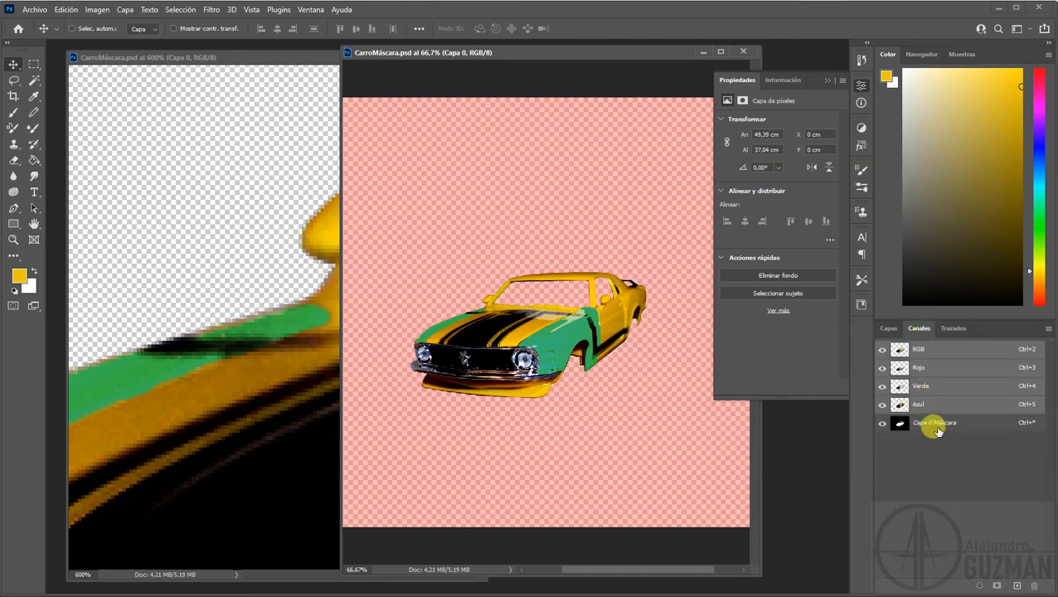